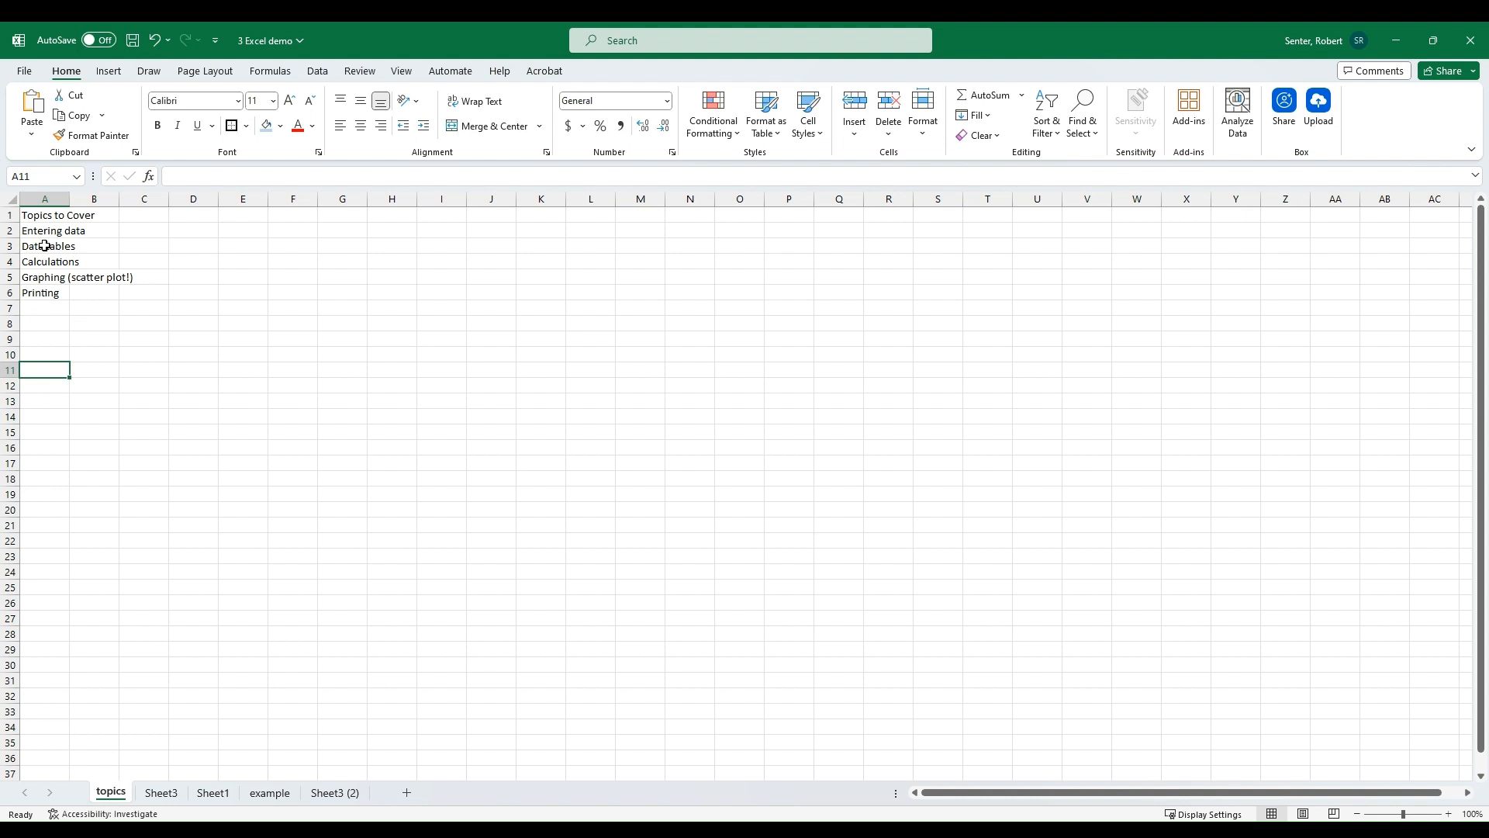
Step: Review the topics list and the data table and charts on the example sheet
{"action": "left_click", "coordinate": [44, 246]}
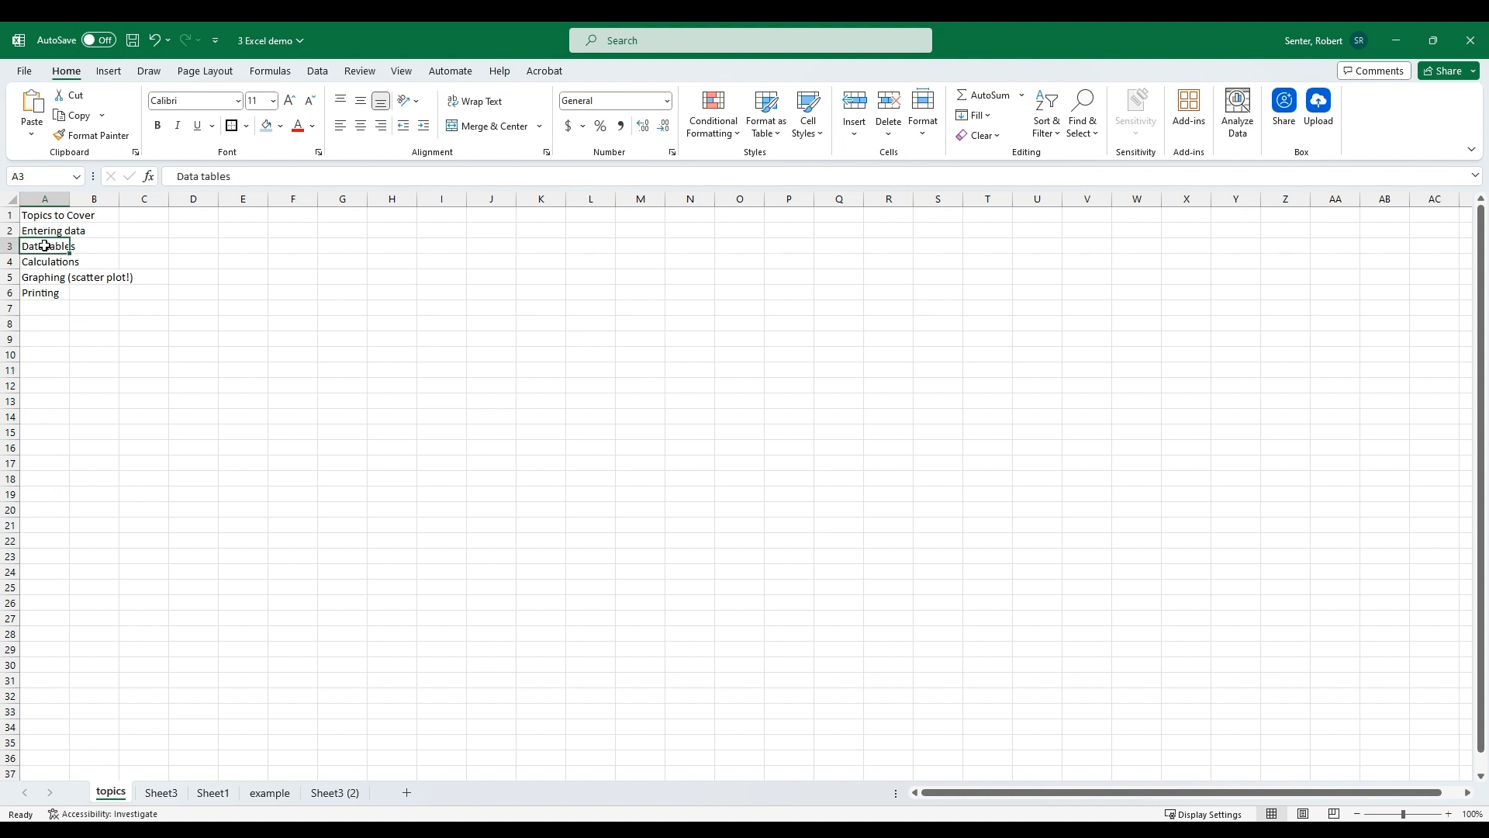
{"action": "left_click", "coordinate": [42, 354]}
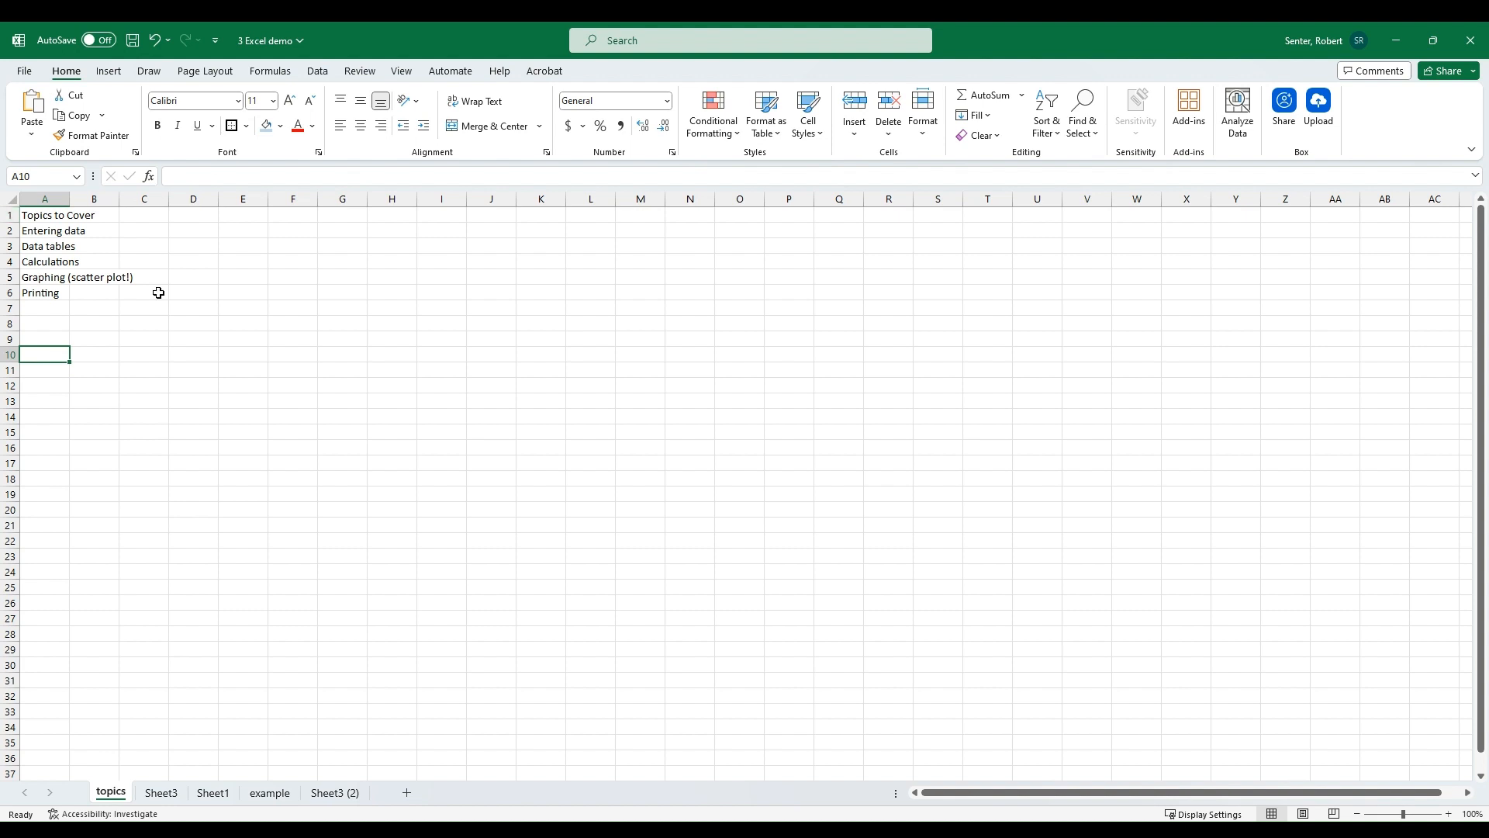
{"action": "left_click", "coordinate": [163, 371]}
{"action": "left_click", "coordinate": [54, 353]}
{"action": "left_click", "coordinate": [282, 795]}
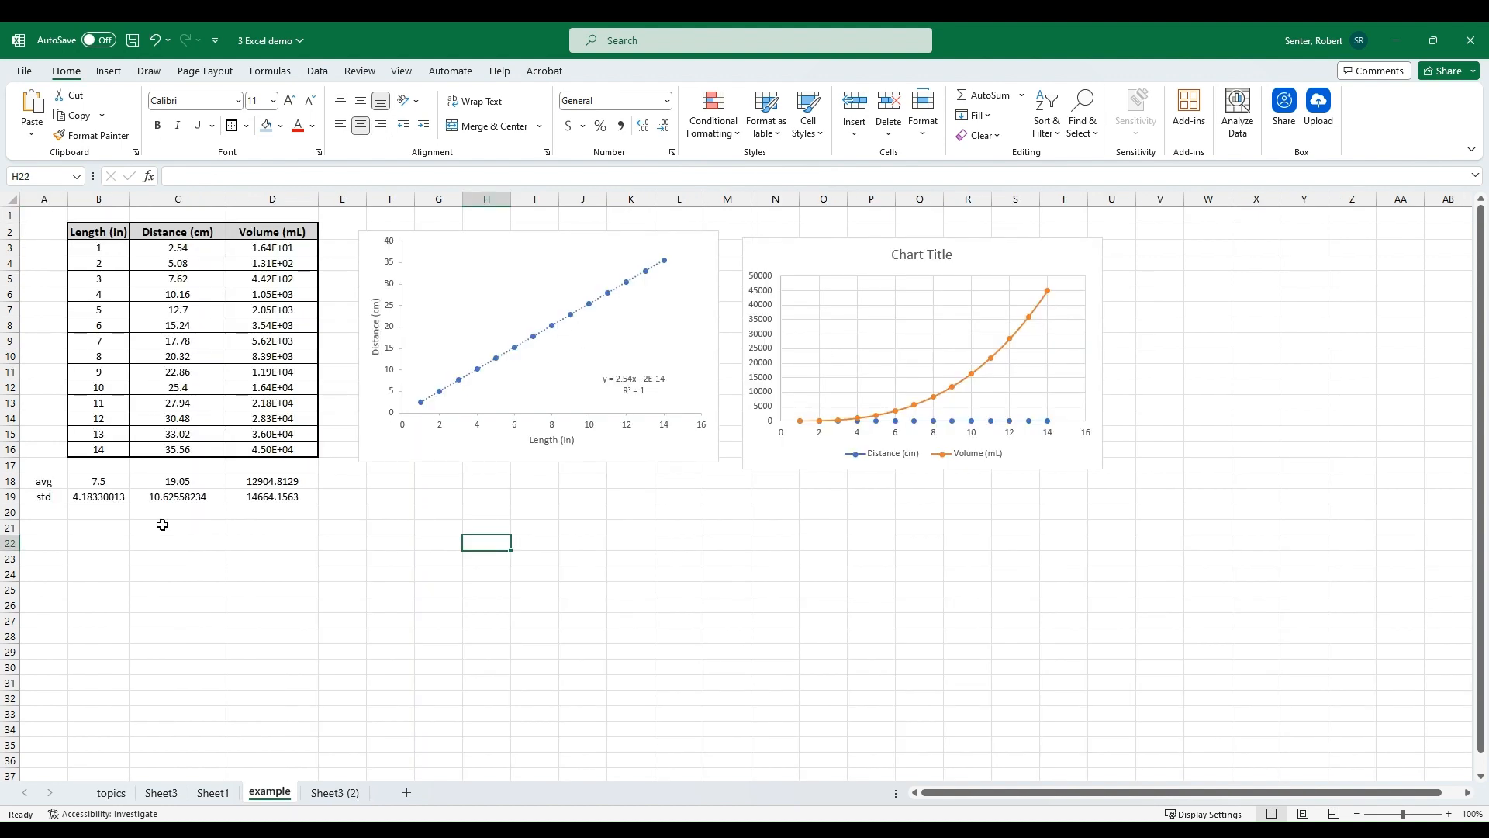
{"action": "left_click", "coordinate": [112, 795]}
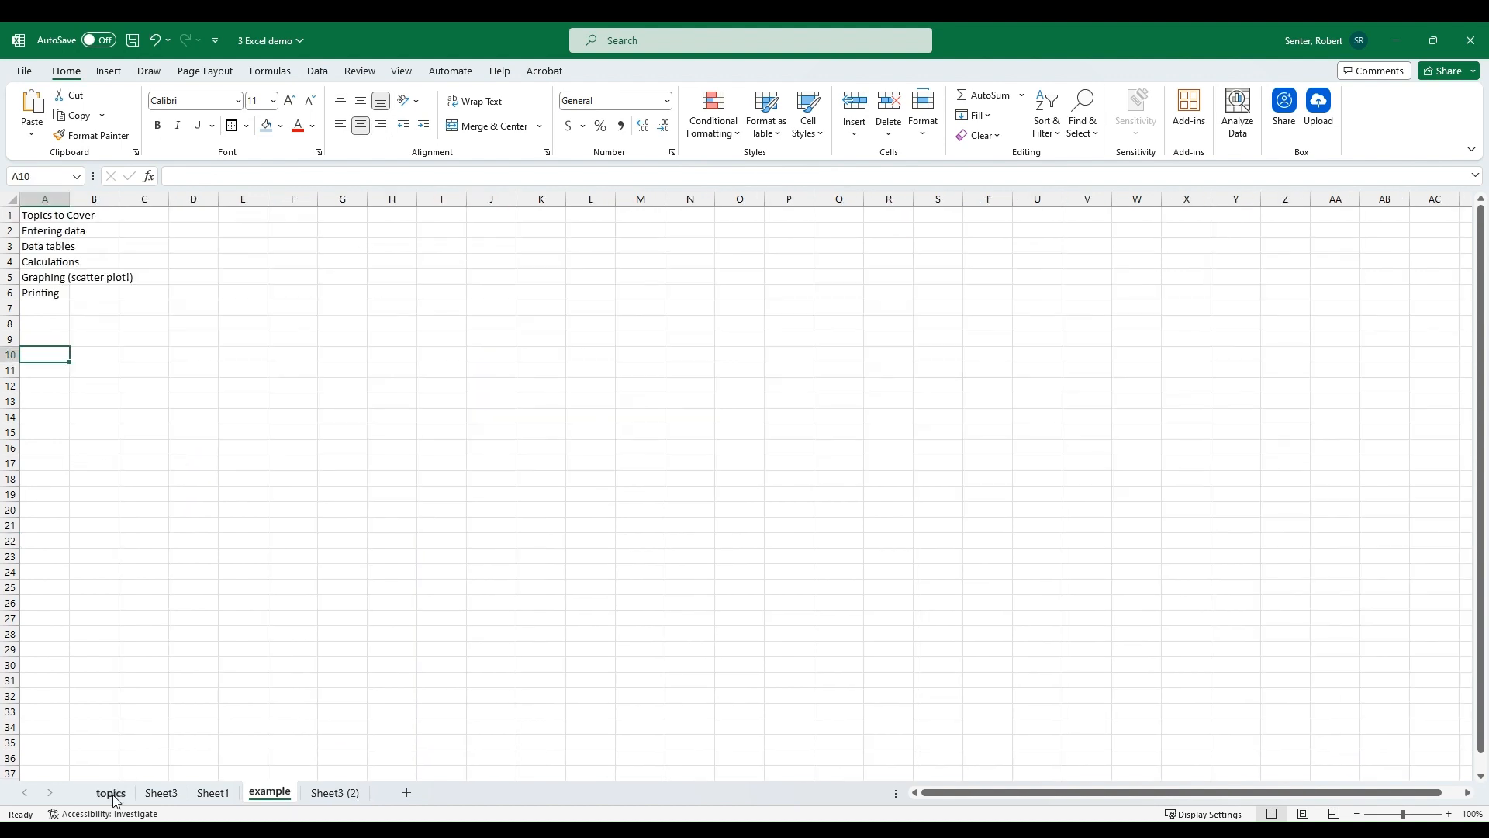
Step: Open Save As and browse the available file type options without saving
{"action": "left_click", "coordinate": [28, 71]}
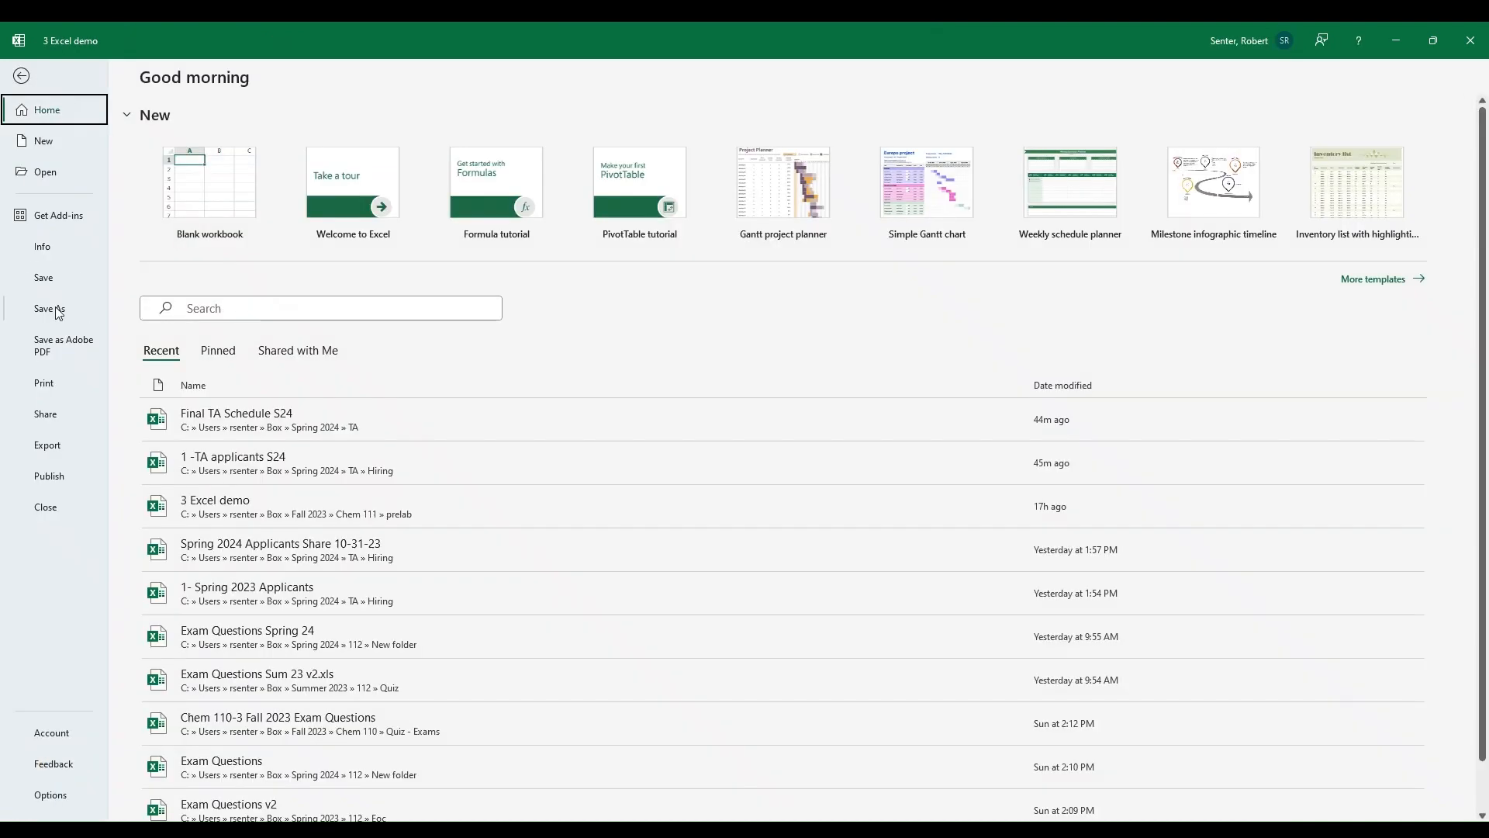
{"action": "left_click", "coordinate": [58, 313]}
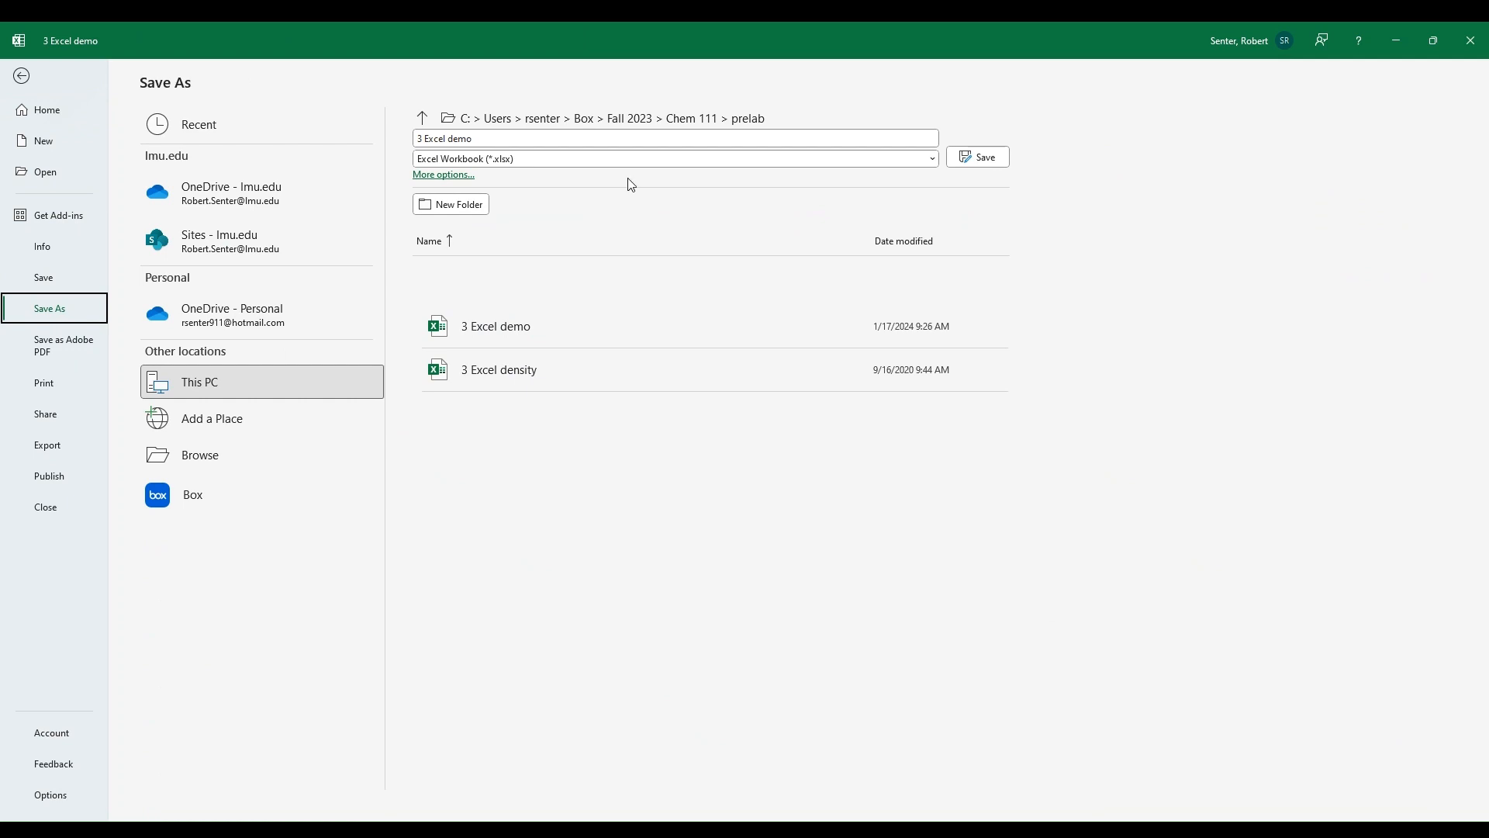
{"action": "left_click", "coordinate": [532, 162]}
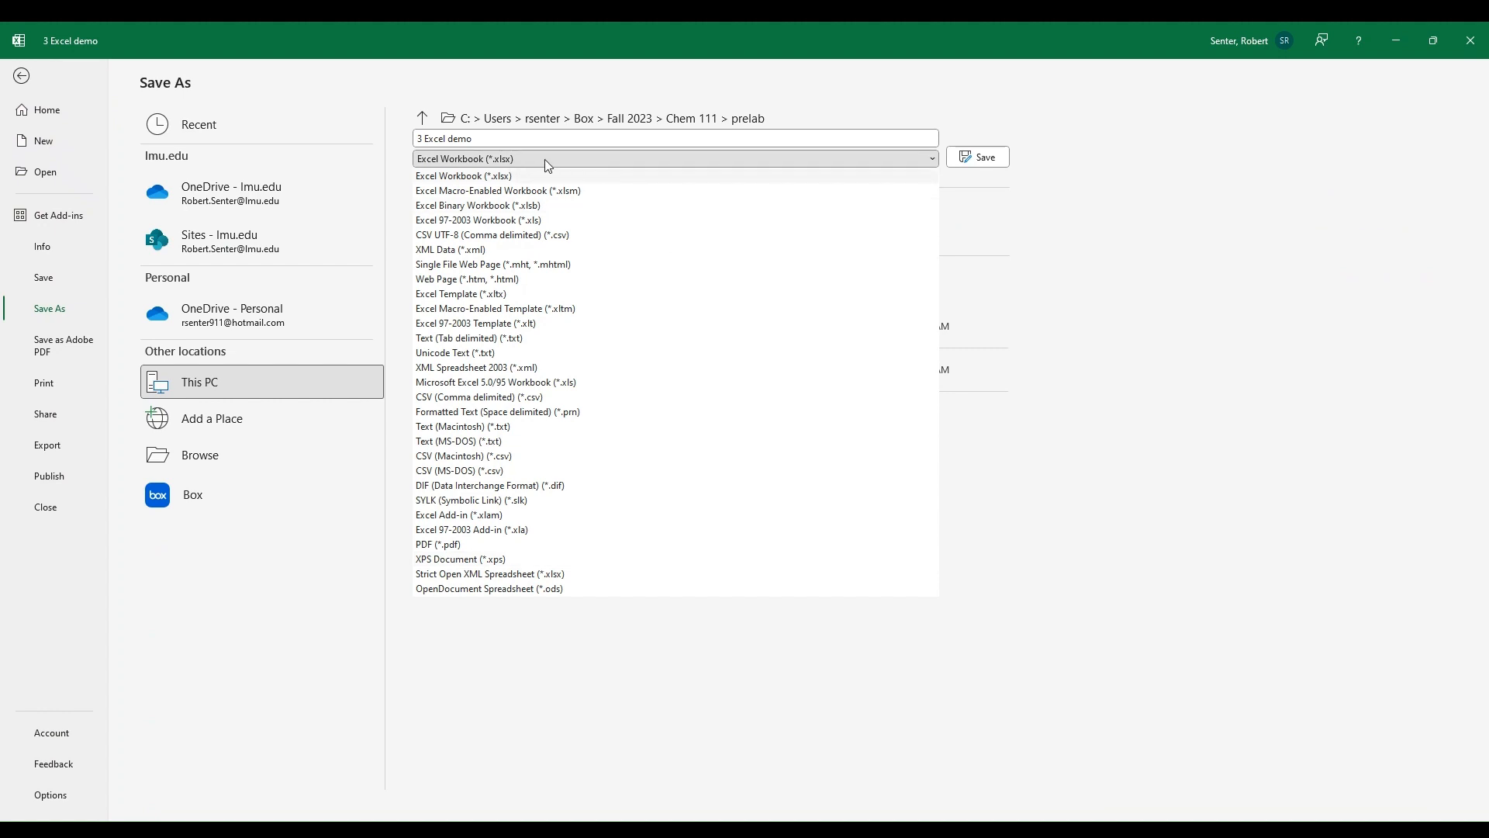
{"action": "left_click", "coordinate": [1170, 200]}
{"action": "left_click", "coordinate": [1172, 199]}
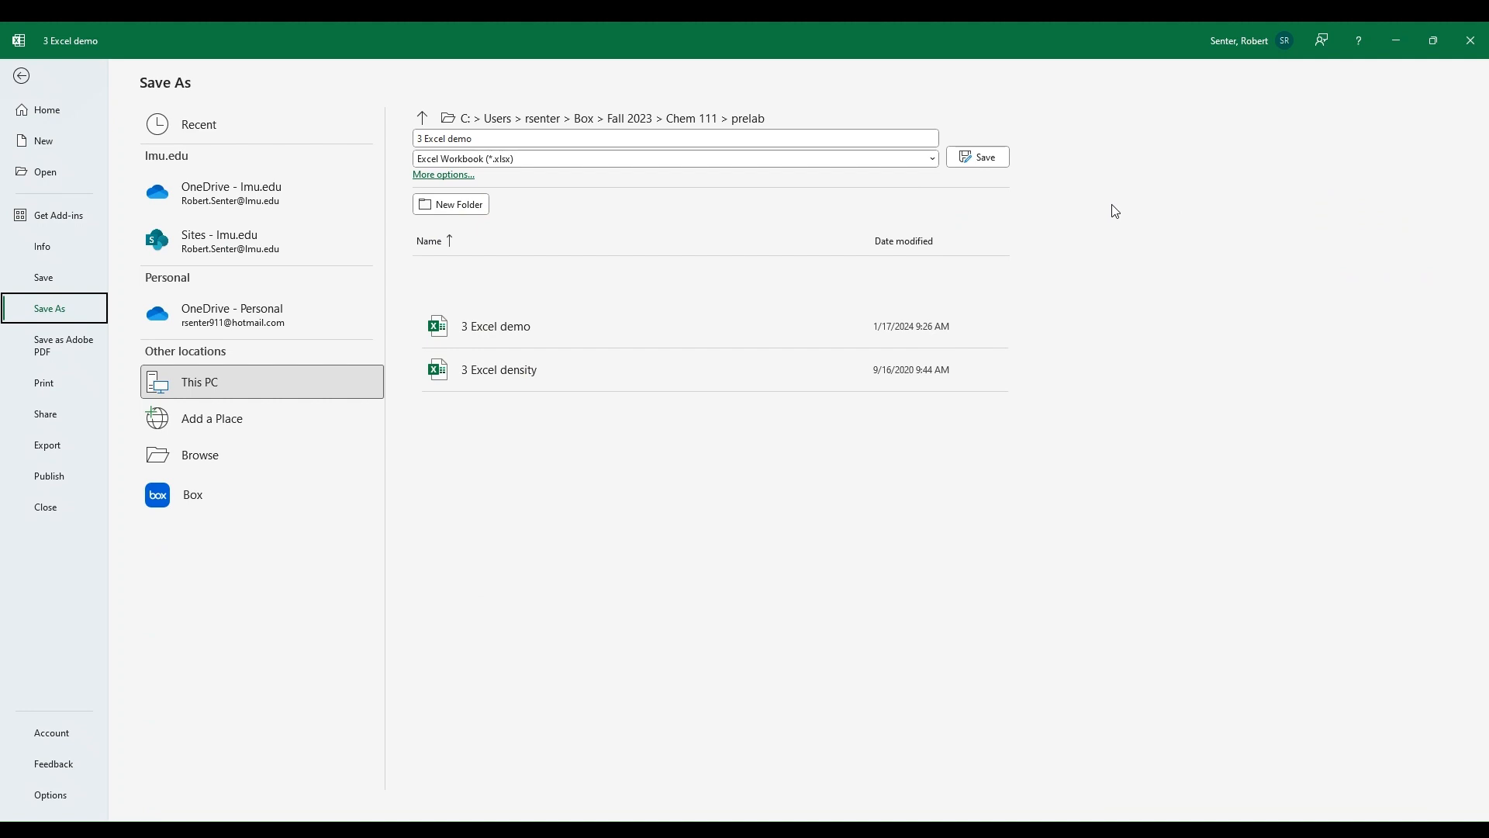
{"action": "key", "text": "Escape"}
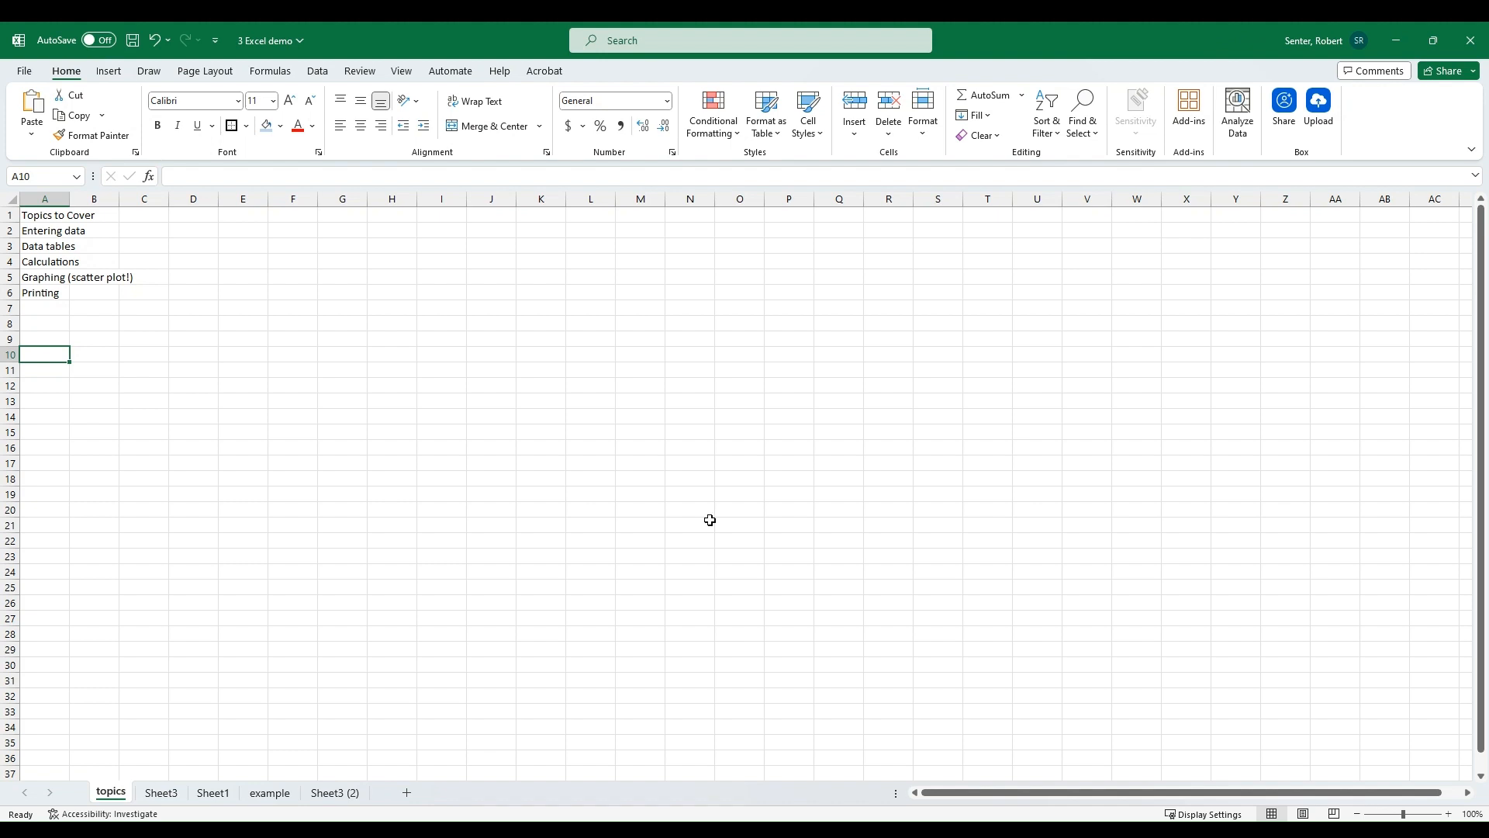
Step: Examine the two data tables on Sheet1, then return to the topics sheet
{"action": "left_click", "coordinate": [225, 792]}
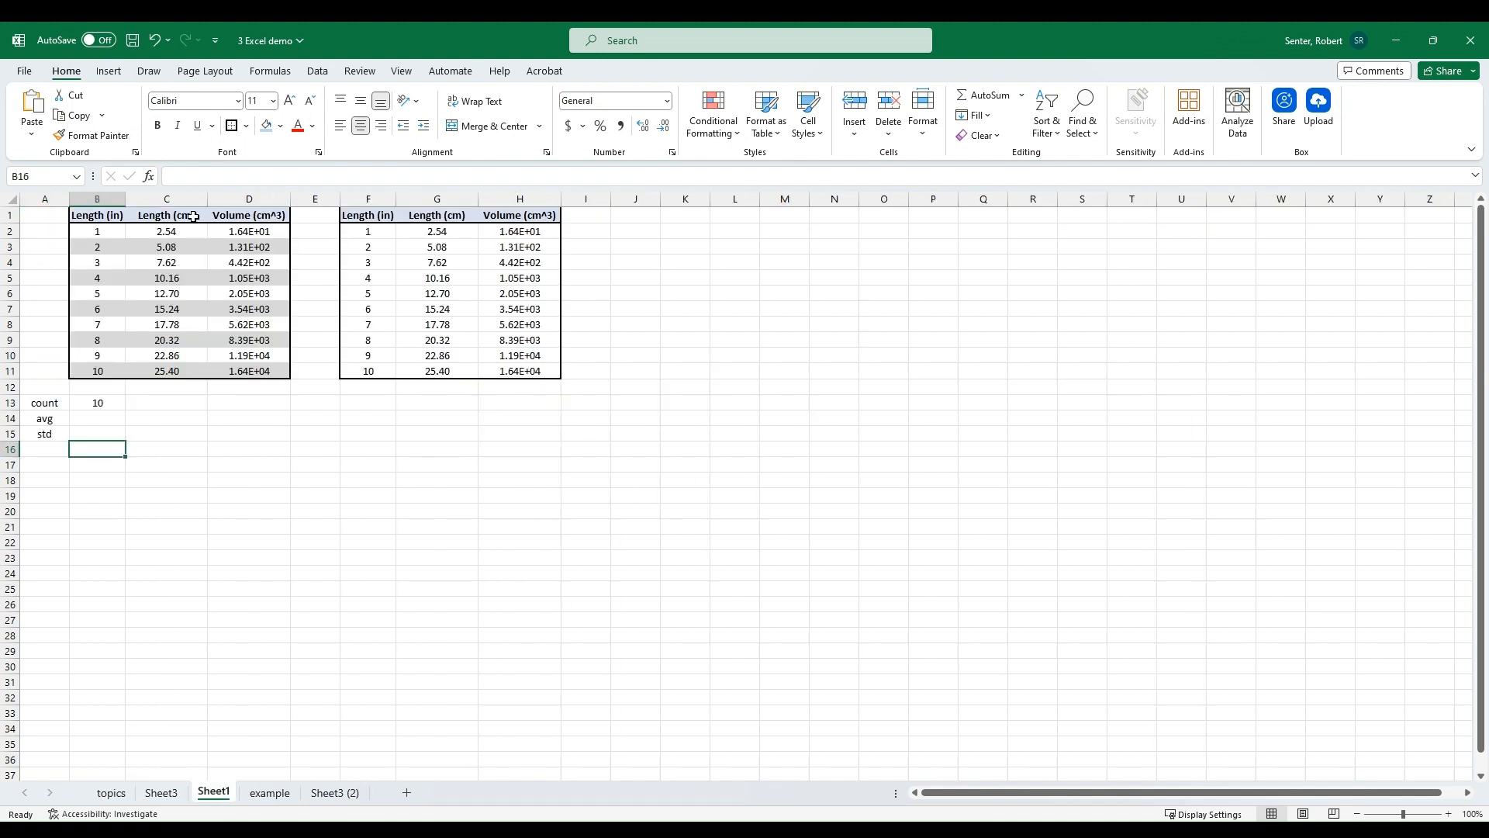
{"action": "left_click_drag", "start_coordinate": [94, 216], "coordinate": [278, 370]}
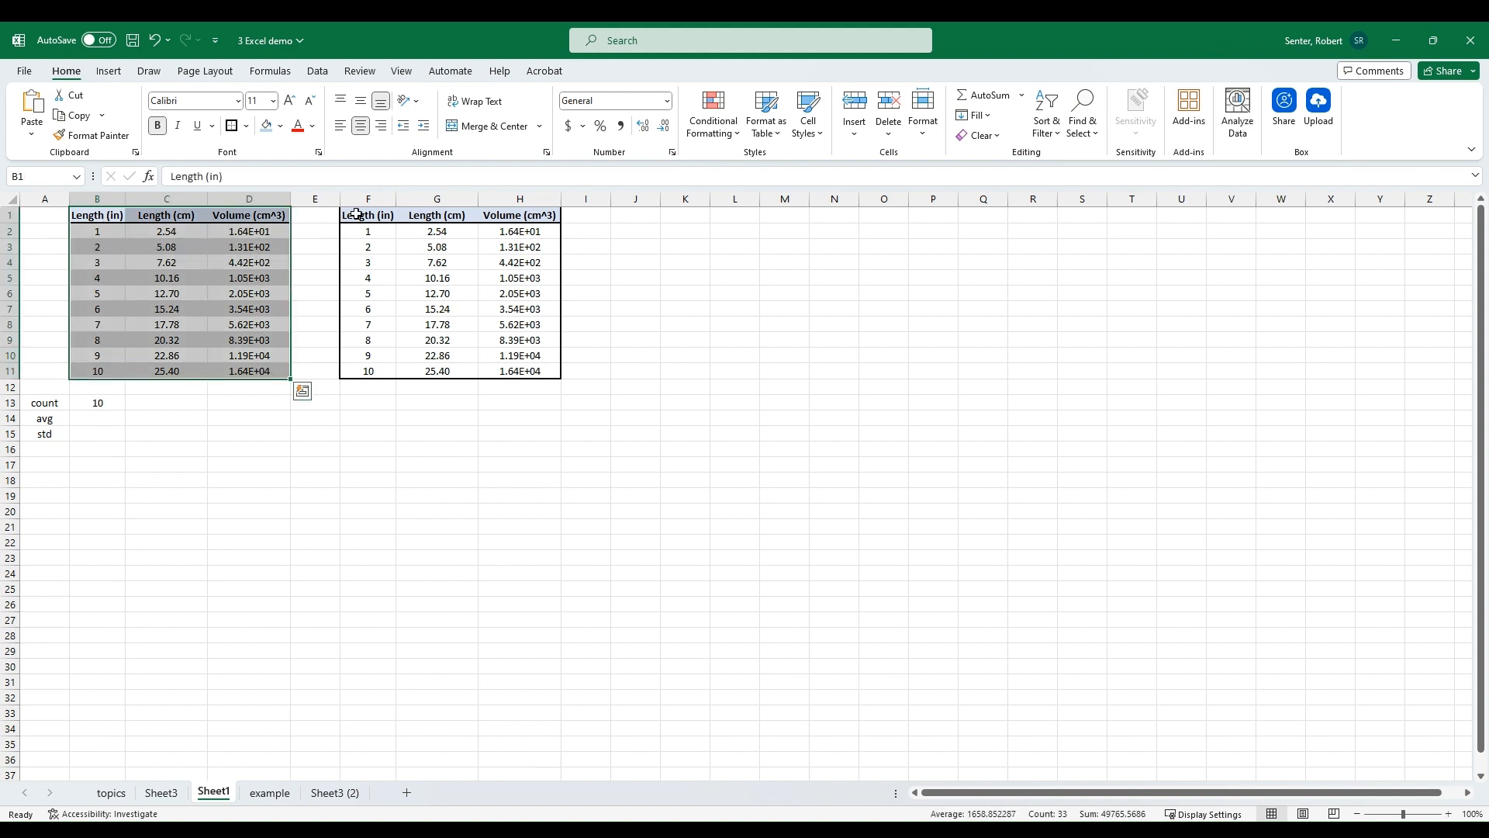
{"action": "left_click_drag", "start_coordinate": [356, 214], "coordinate": [543, 365]}
{"action": "left_click", "coordinate": [419, 448]}
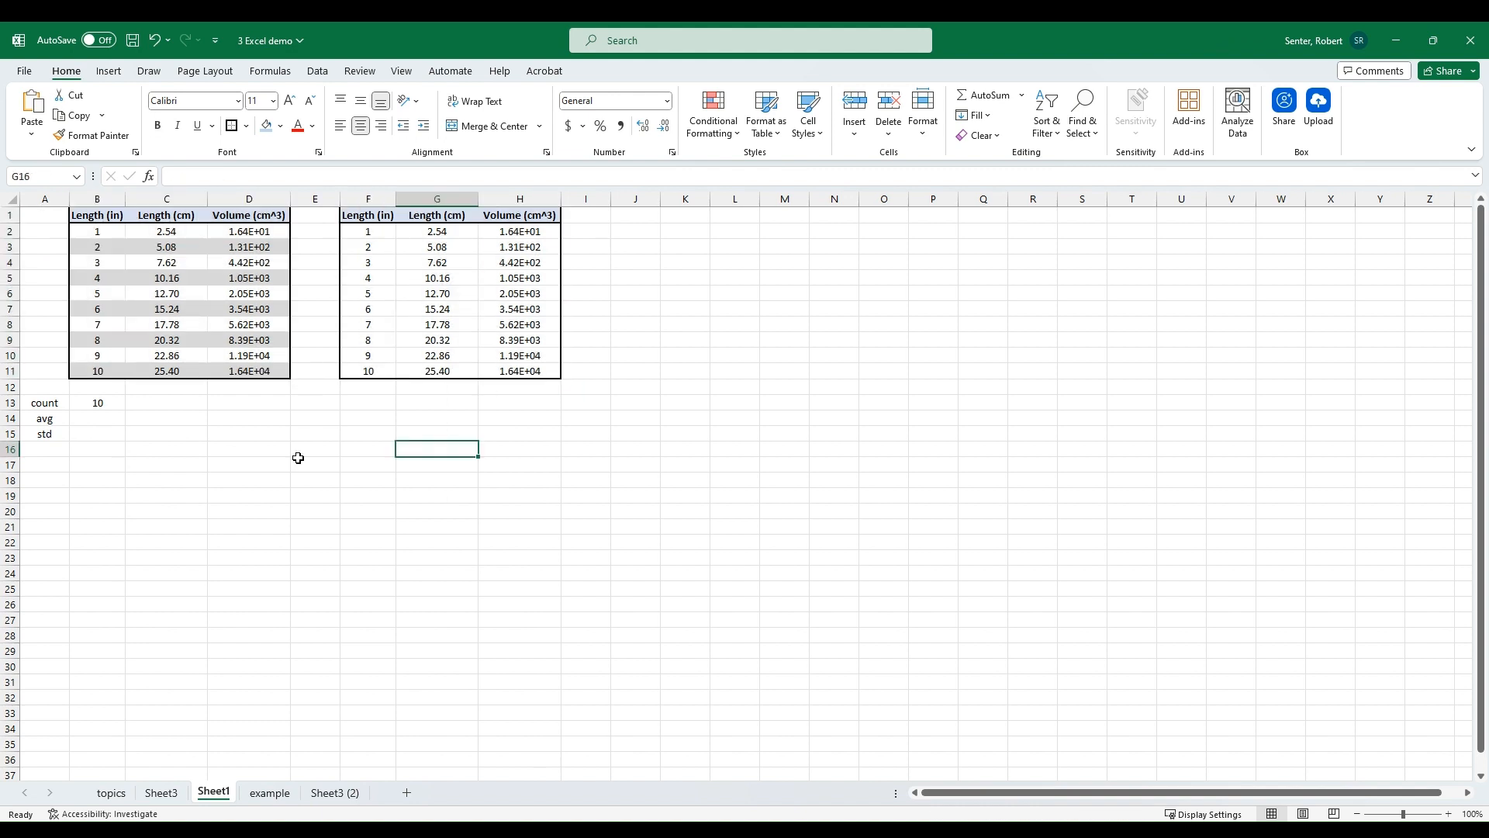
{"action": "left_click", "coordinate": [116, 792]}
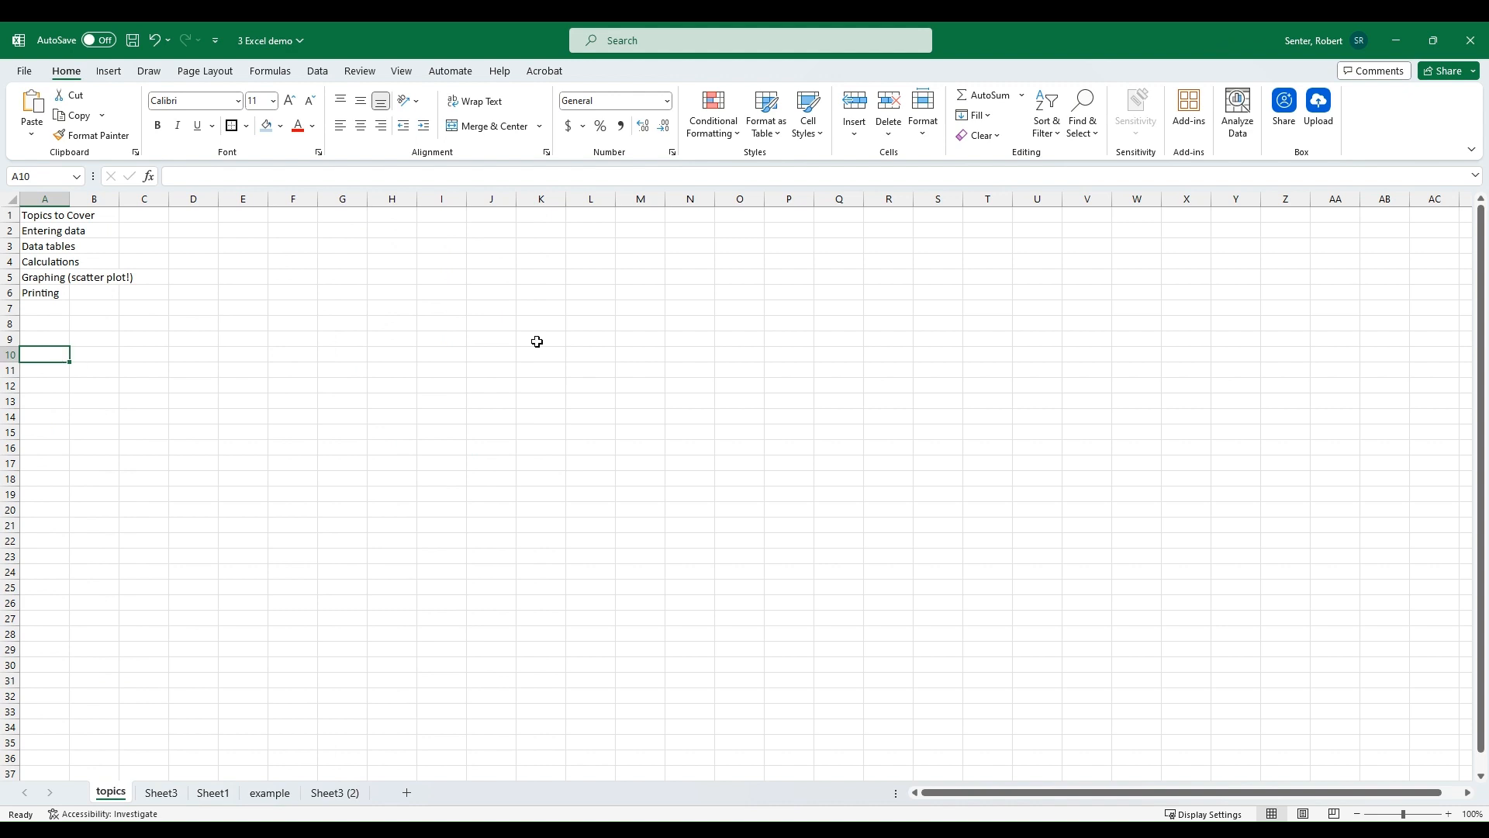
Step: Enter the numbers 1, 2, 3 and 4 in cells A11 through A14
{"action": "key", "text": "Down"}
{"action": "type", "text": "1"}
{"action": "key", "text": "Return"}
{"action": "type", "text": "2"}
{"action": "key", "text": "Return"}
{"action": "type", "text": "3"}
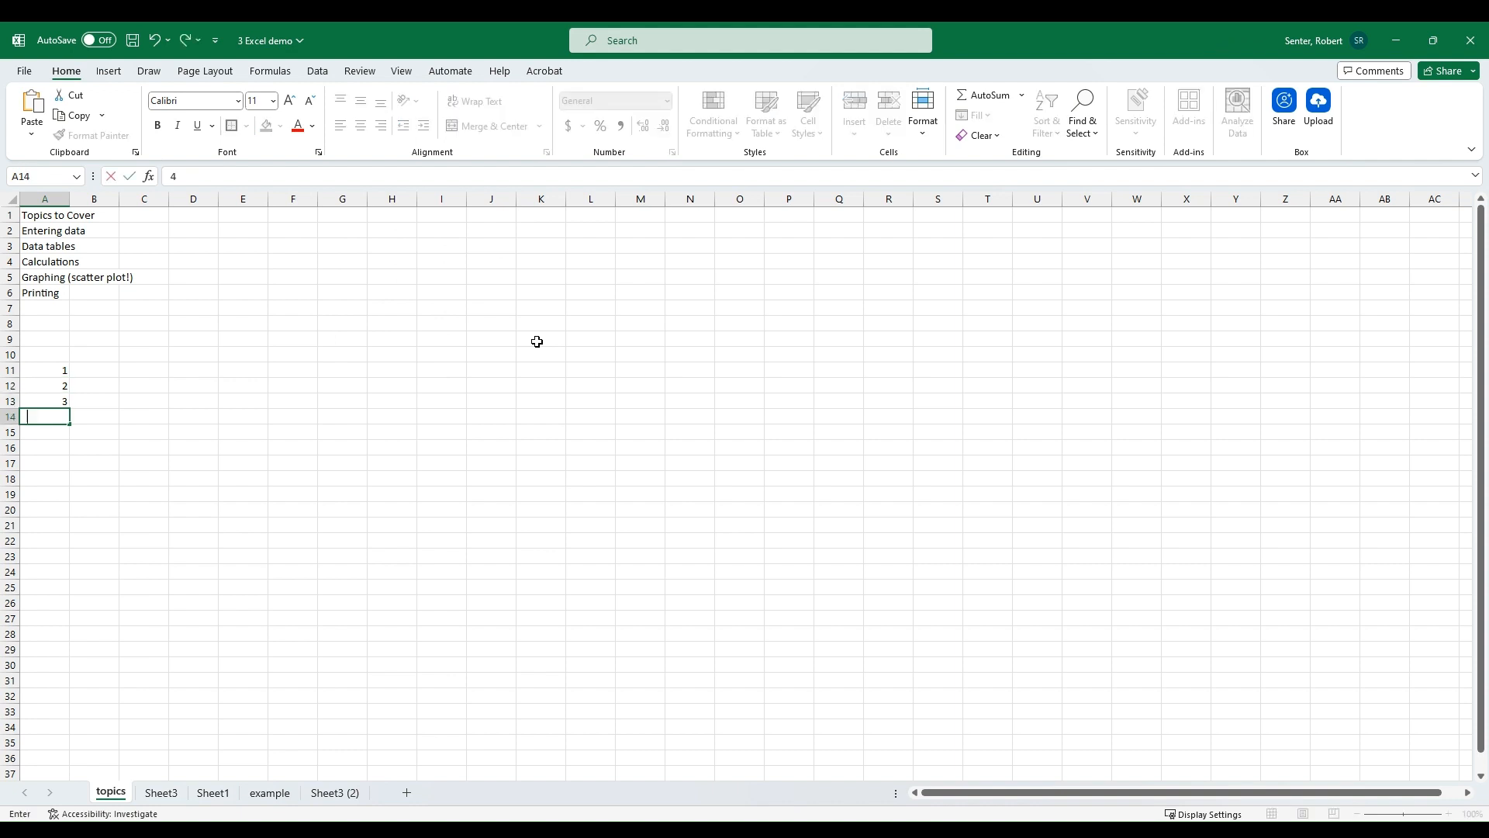
{"action": "key", "text": "Return"}
{"action": "type", "text": "4"}
Step: Enter 2.54 in cell B11
{"action": "key", "text": "Up"}
{"action": "key", "text": "Up"}
{"action": "key", "text": "Right"}
{"action": "key", "text": "Up"}
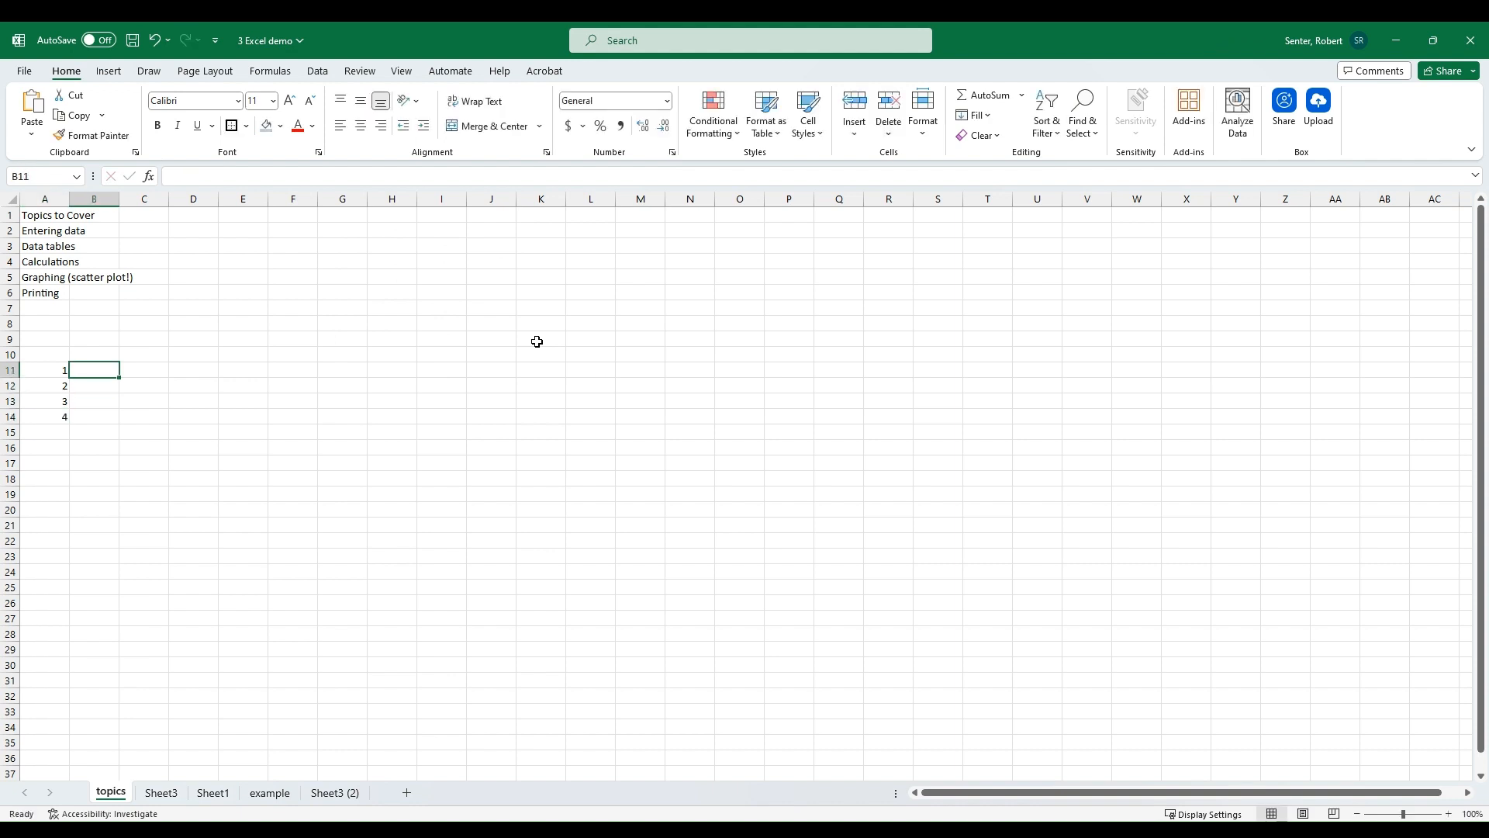
{"action": "type", "text": "2."}
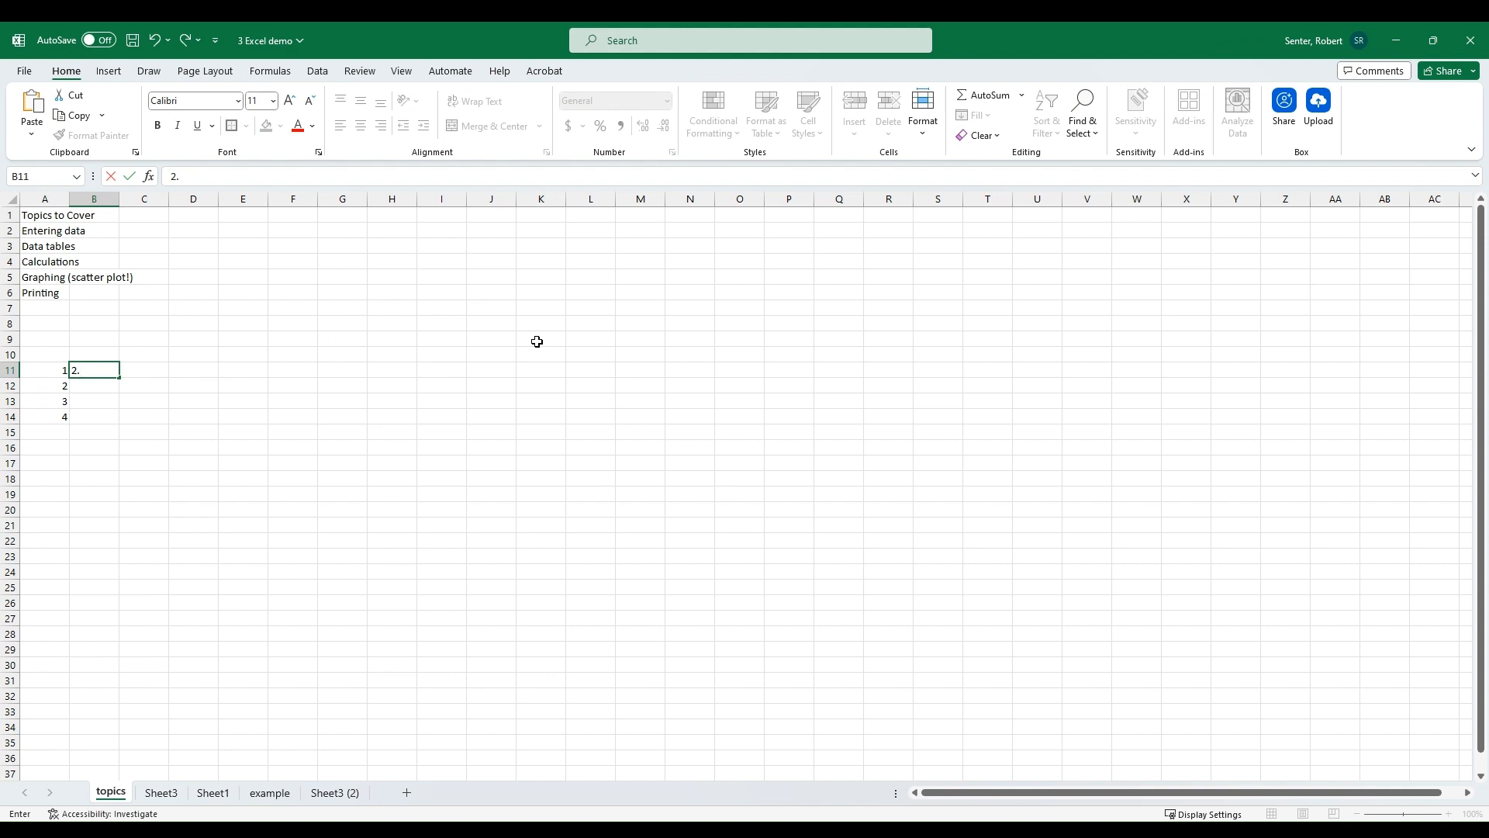
{"action": "type", "text": "54"}
{"action": "key", "text": "Return"}
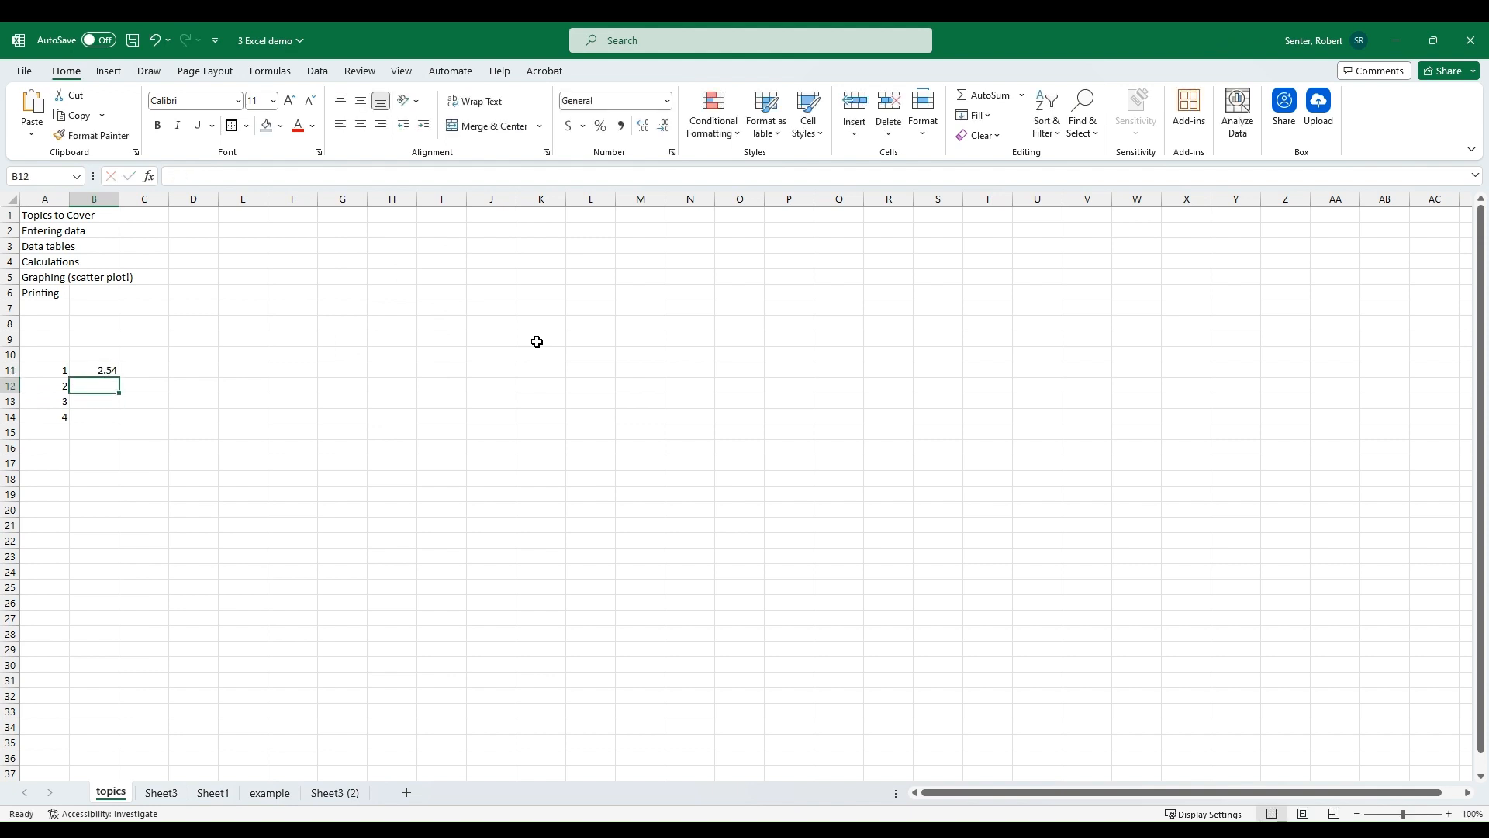
Step: Enter the formula =A14+1 in cell A15
{"action": "key", "text": "Left"}
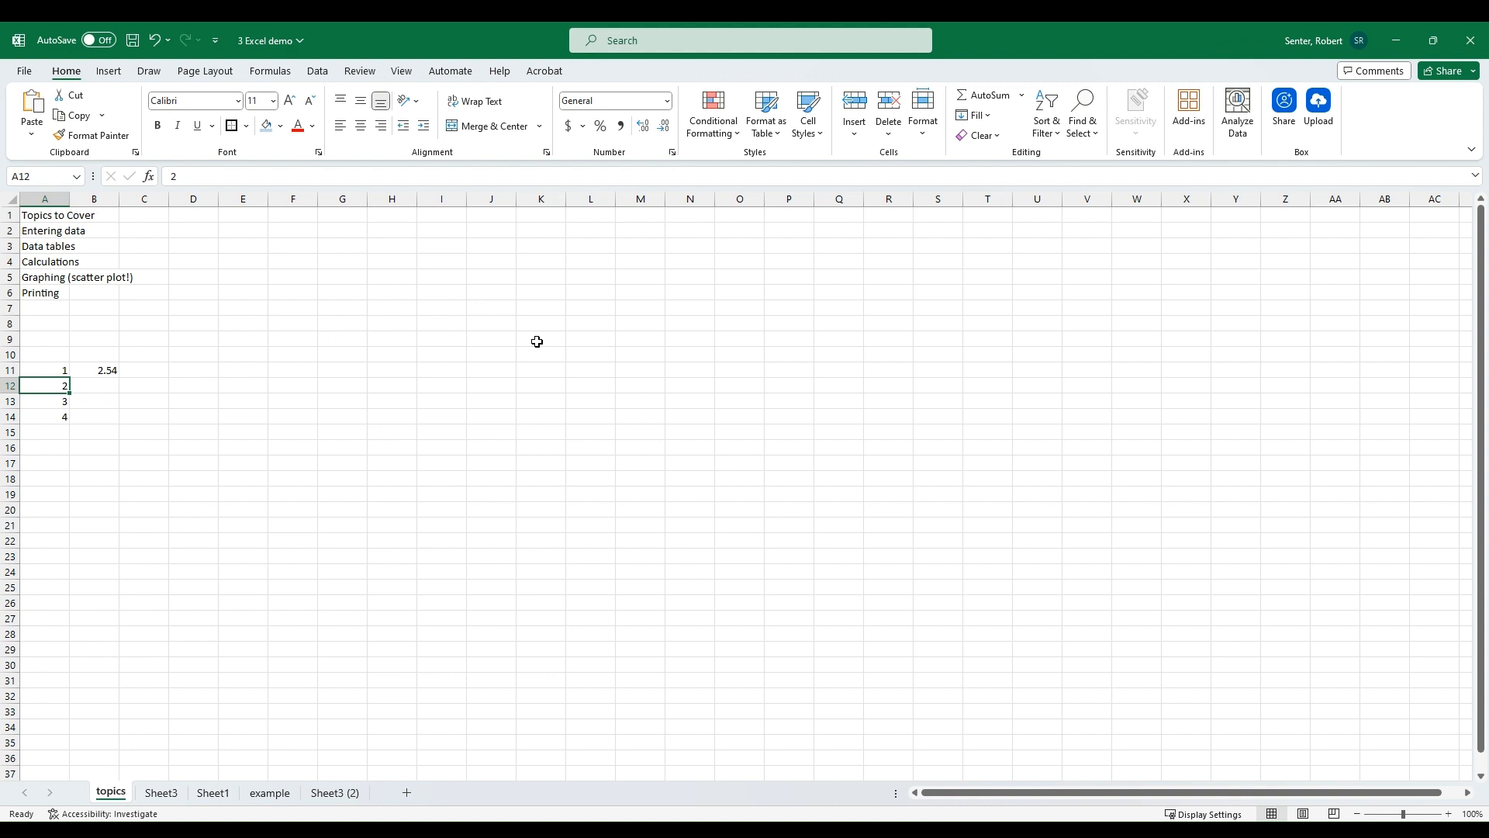
{"action": "key", "text": "Down"}
{"action": "key", "text": "Down"}
{"action": "key", "text": "Down"}
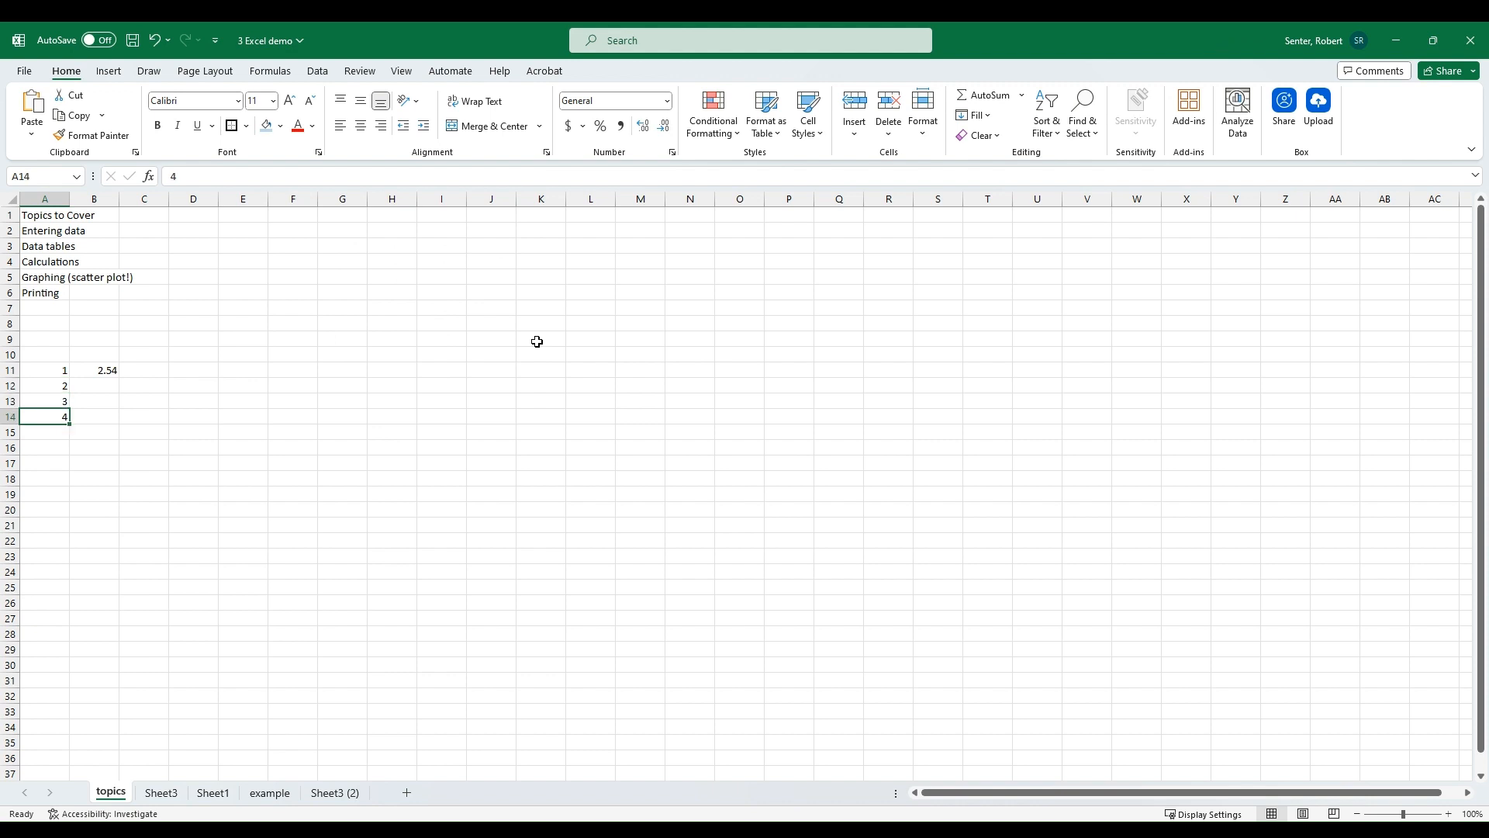
{"action": "type", "text": "="}
{"action": "key", "text": "Up"}
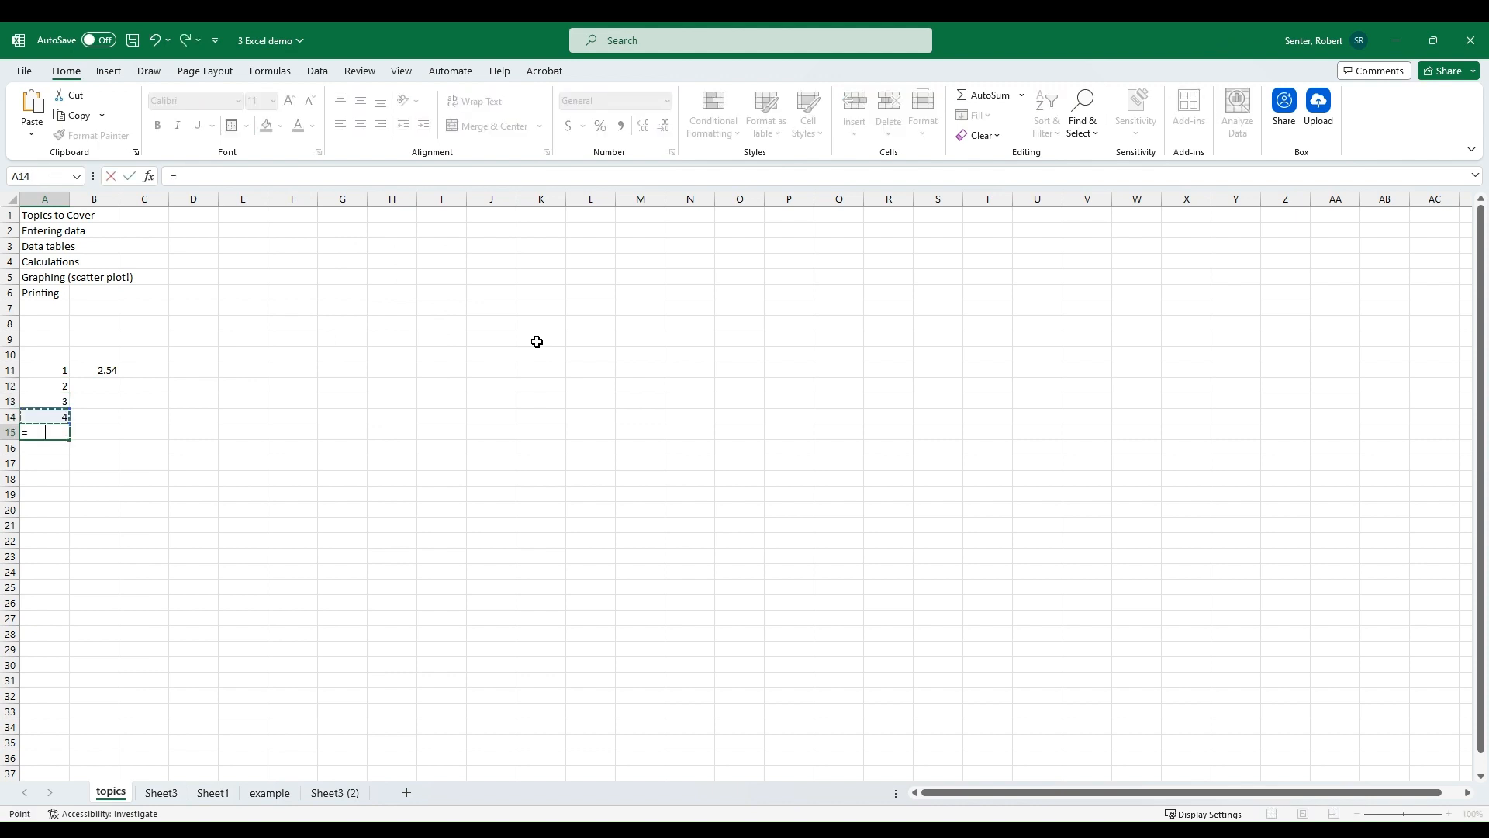
{"action": "type", "text": "+1"}
{"action": "key", "text": "Return"}
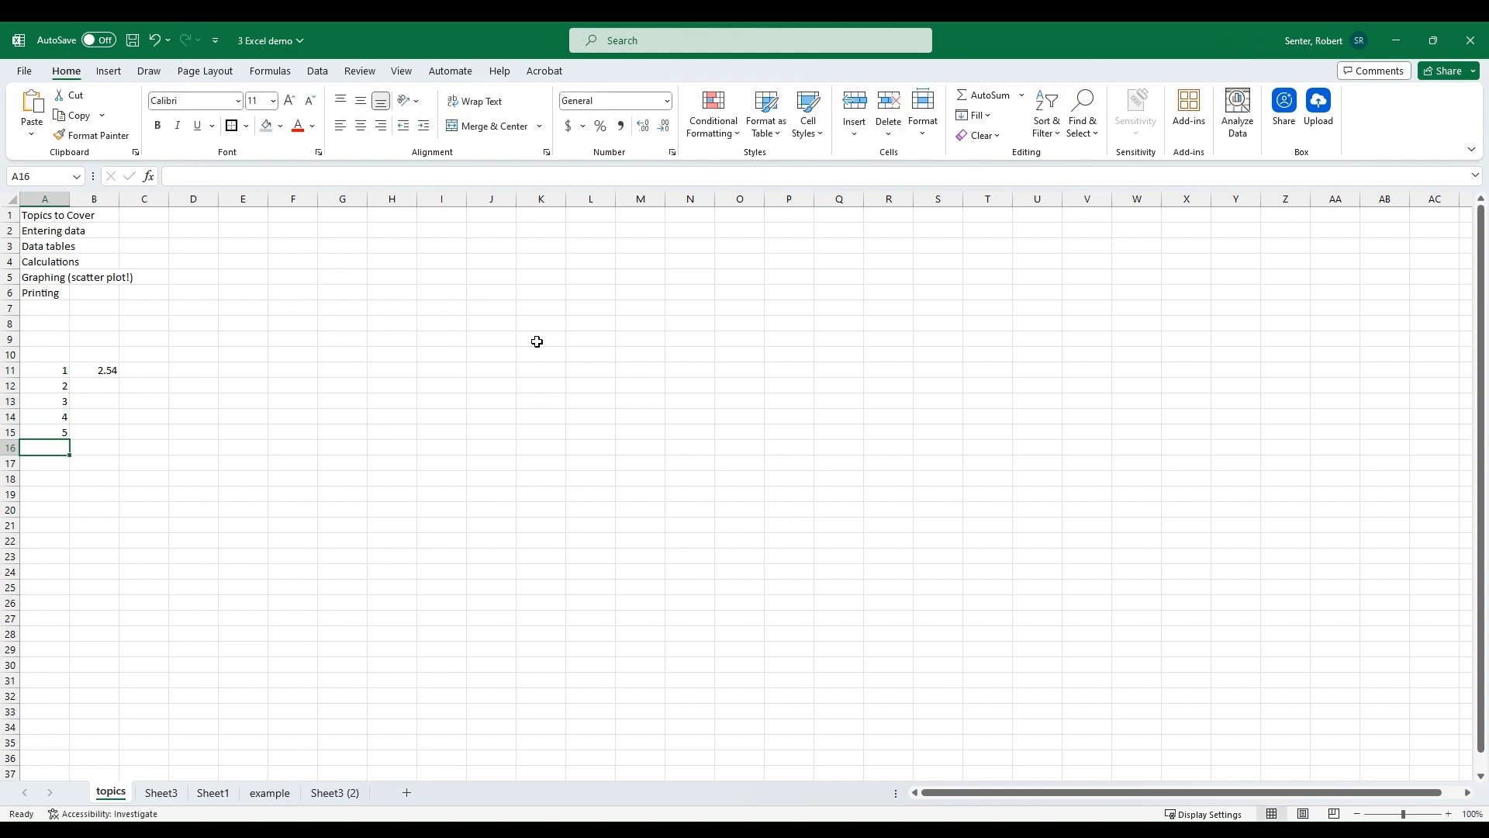
Step: Enter the formula =A15+1 in cell A16 by referencing the cell above
{"action": "left_click", "coordinate": [58, 432]}
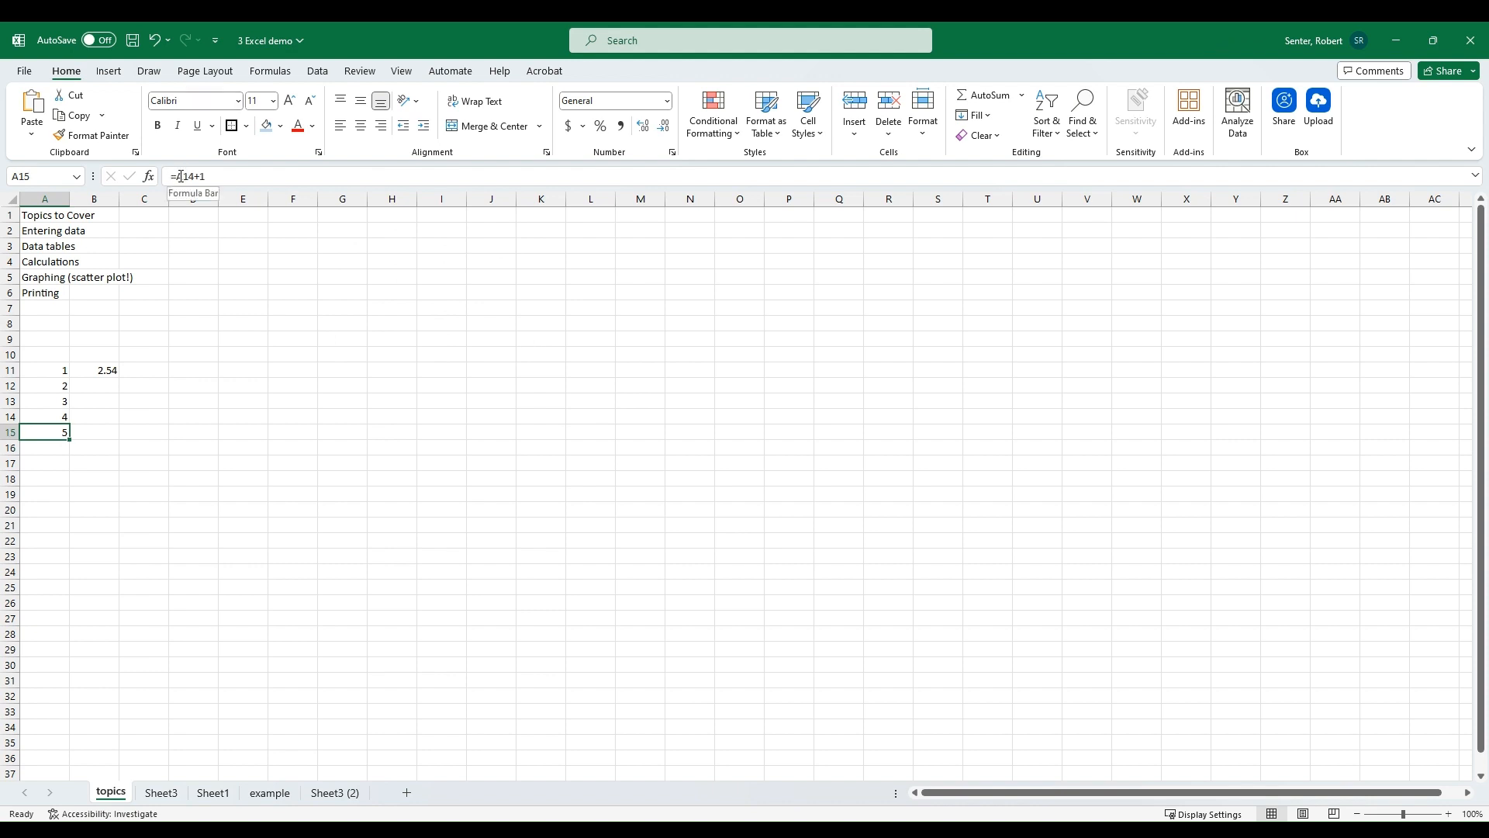
{"action": "left_click", "coordinate": [60, 448]}
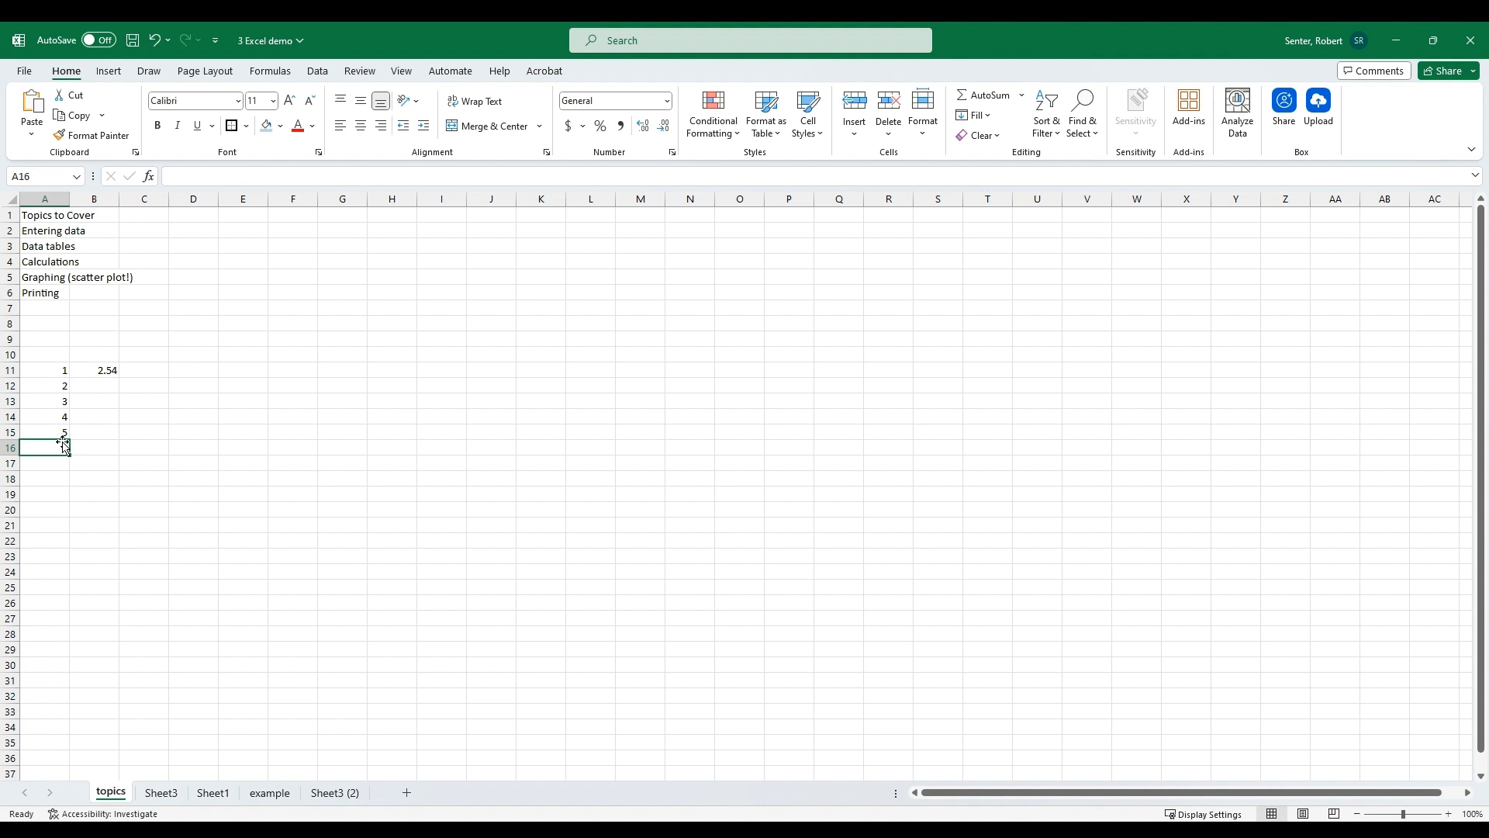
{"action": "type", "text": "="}
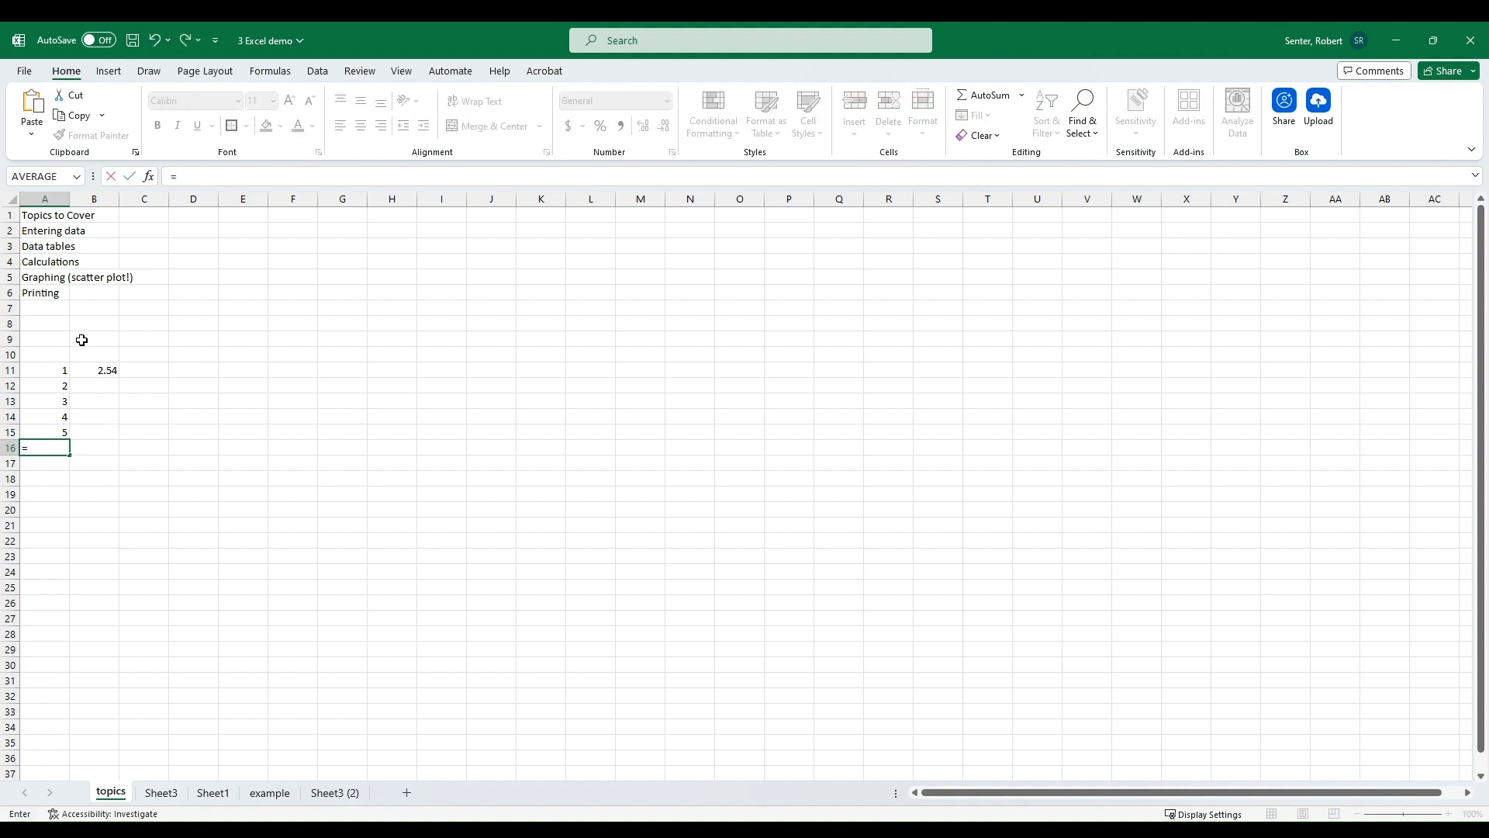
{"action": "left_click", "coordinate": [54, 433]}
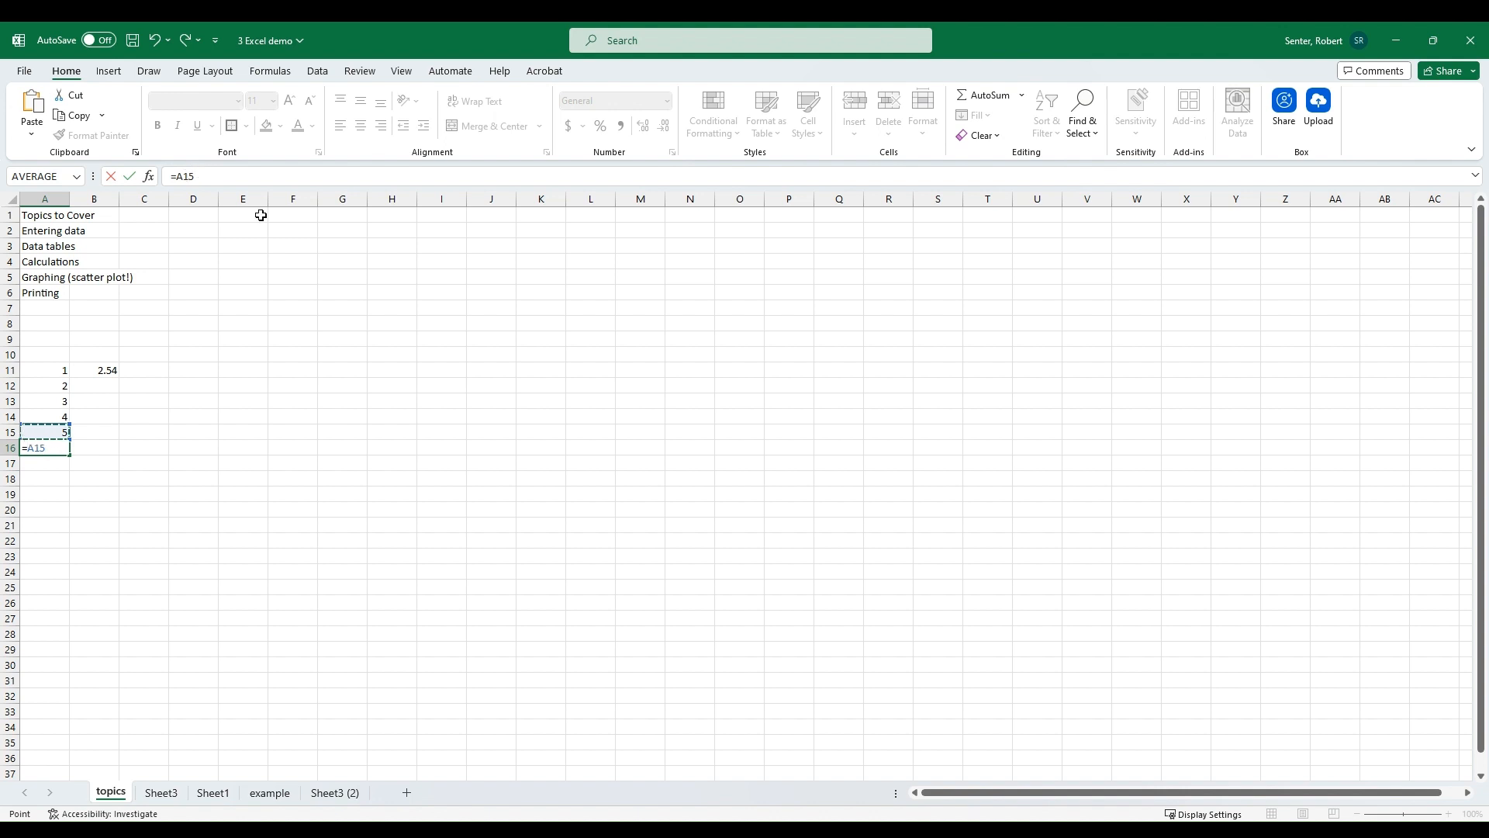
{"action": "type", "text": "+1"}
{"action": "key", "text": "Return"}
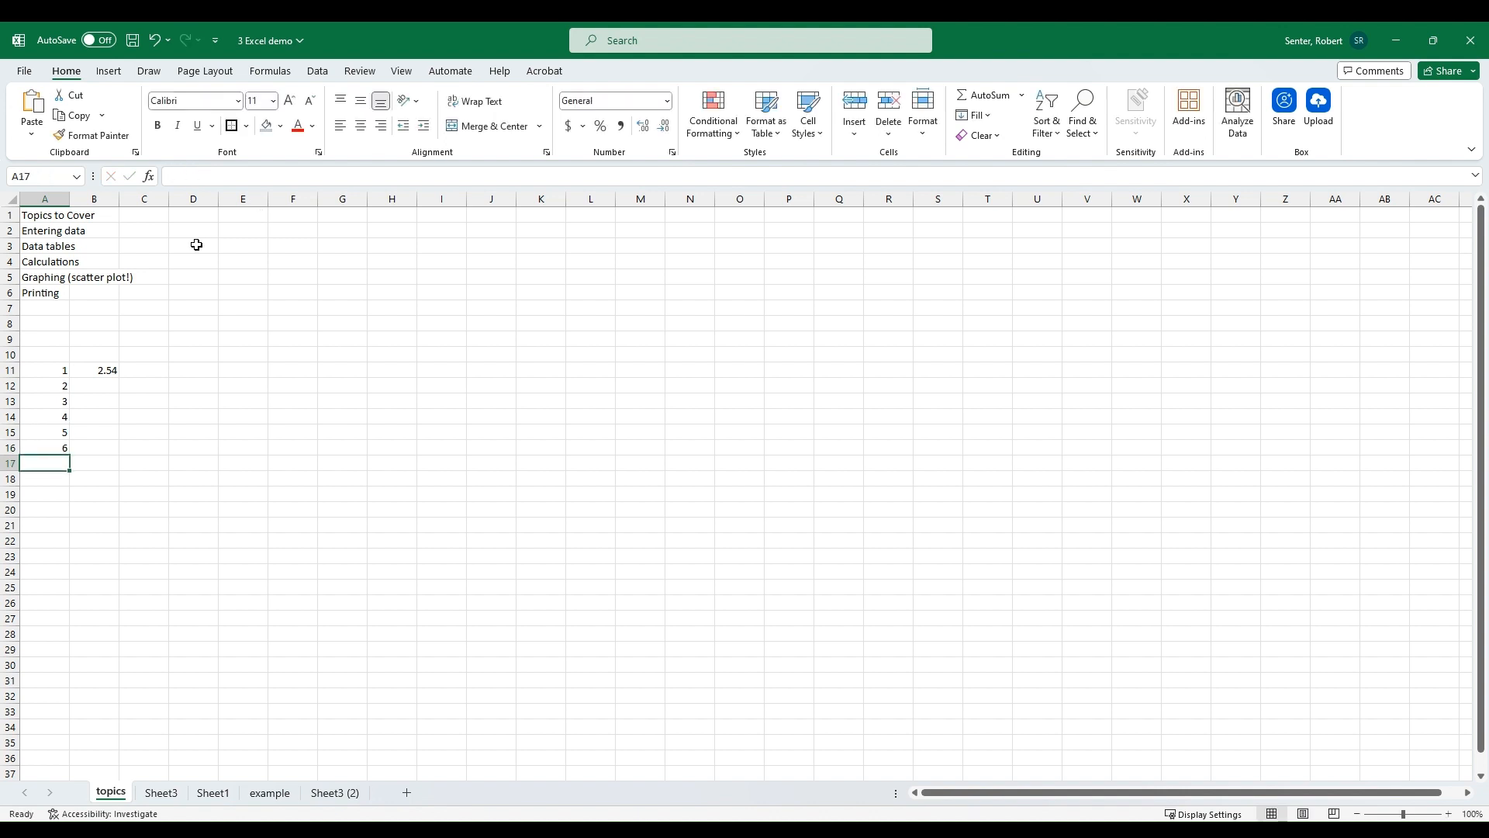
Step: Fill the A16 formula down through row 31 and check the copied formula in A17
{"action": "left_click", "coordinate": [56, 447]}
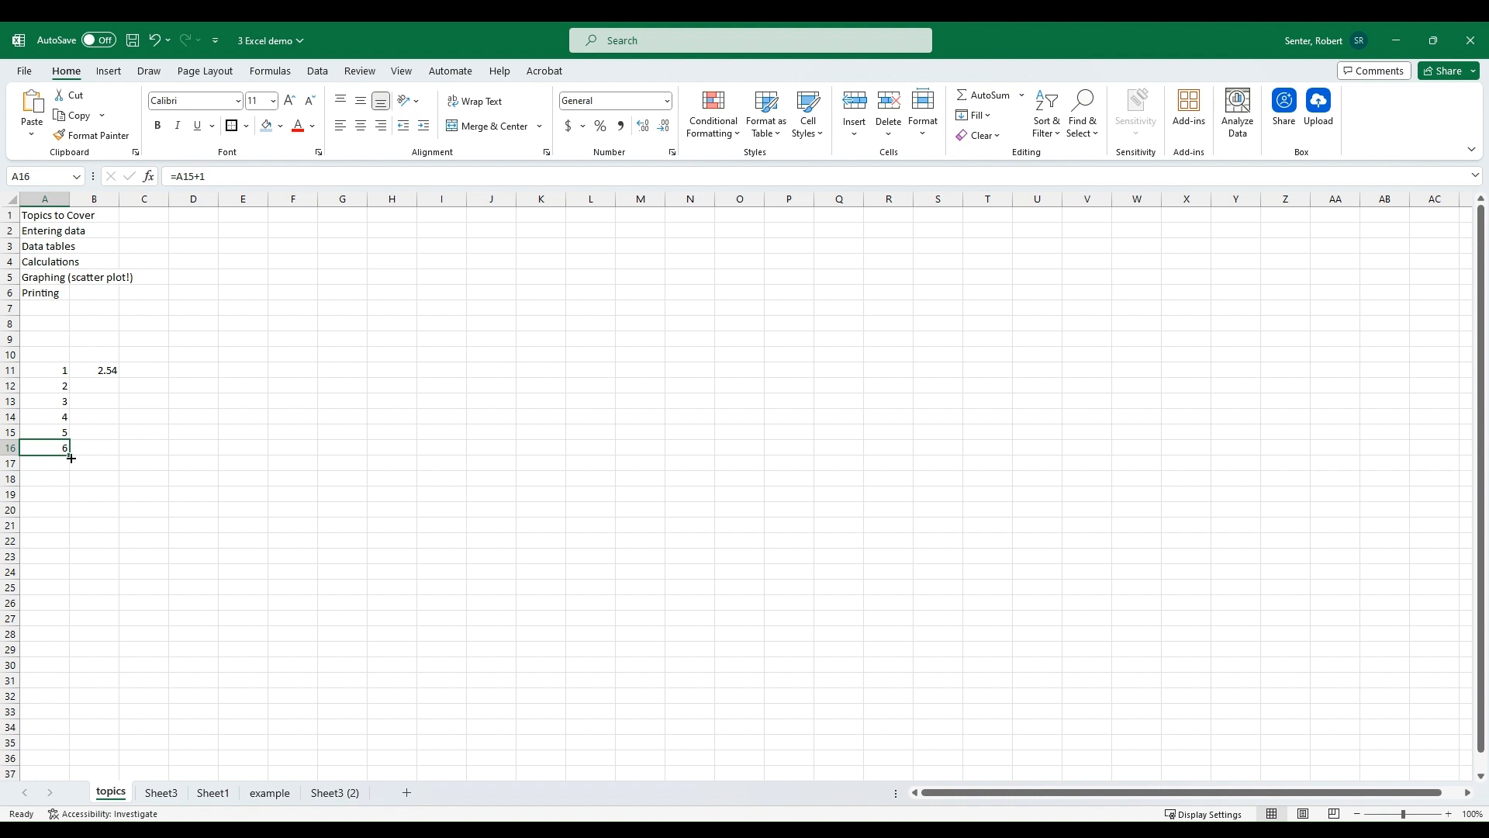
{"action": "left_click_drag", "start_coordinate": [71, 456], "coordinate": [69, 678]}
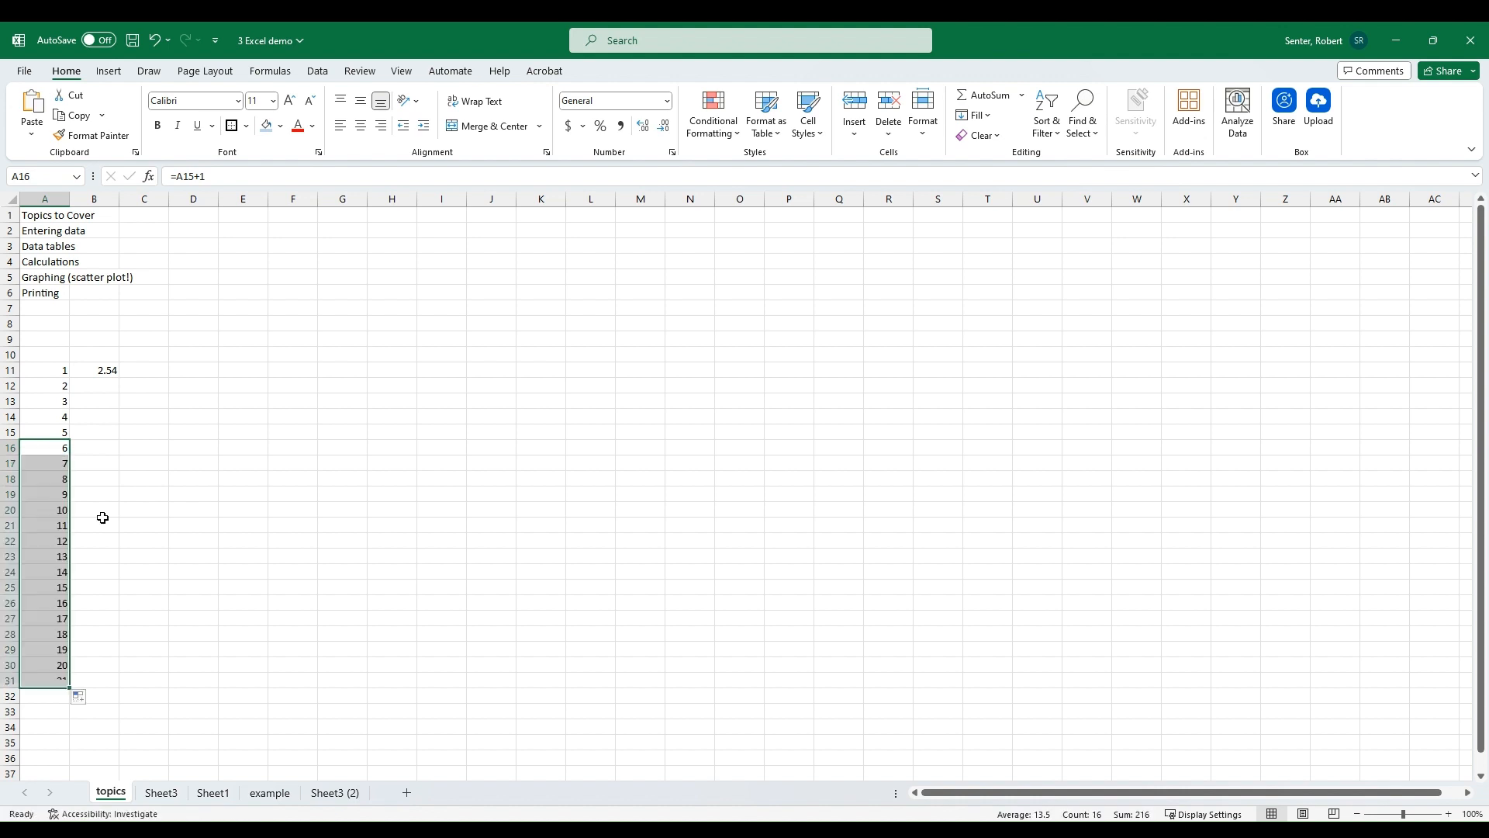
{"action": "left_click", "coordinate": [116, 432]}
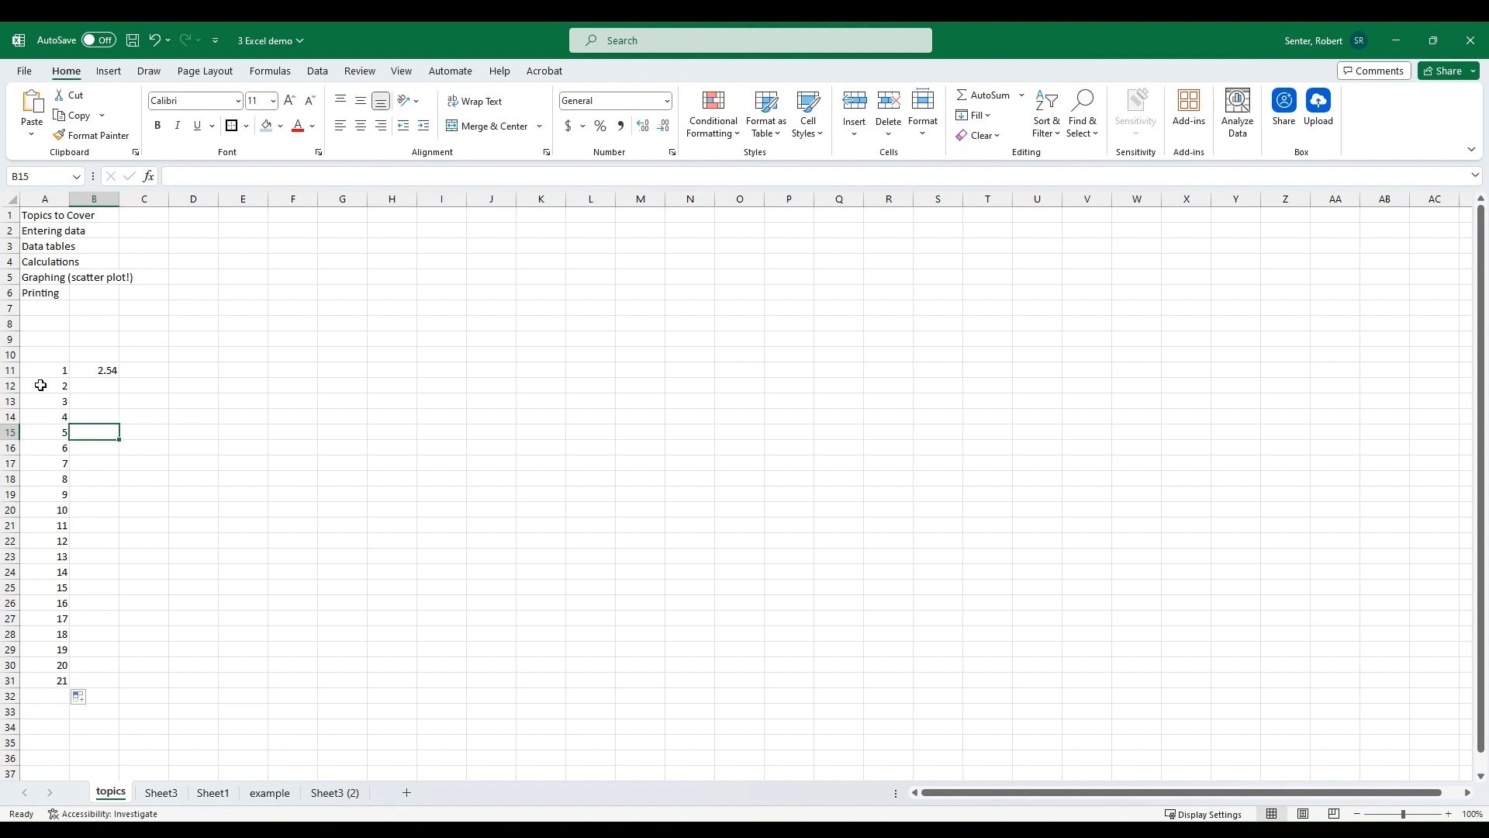
{"action": "left_click", "coordinate": [51, 463]}
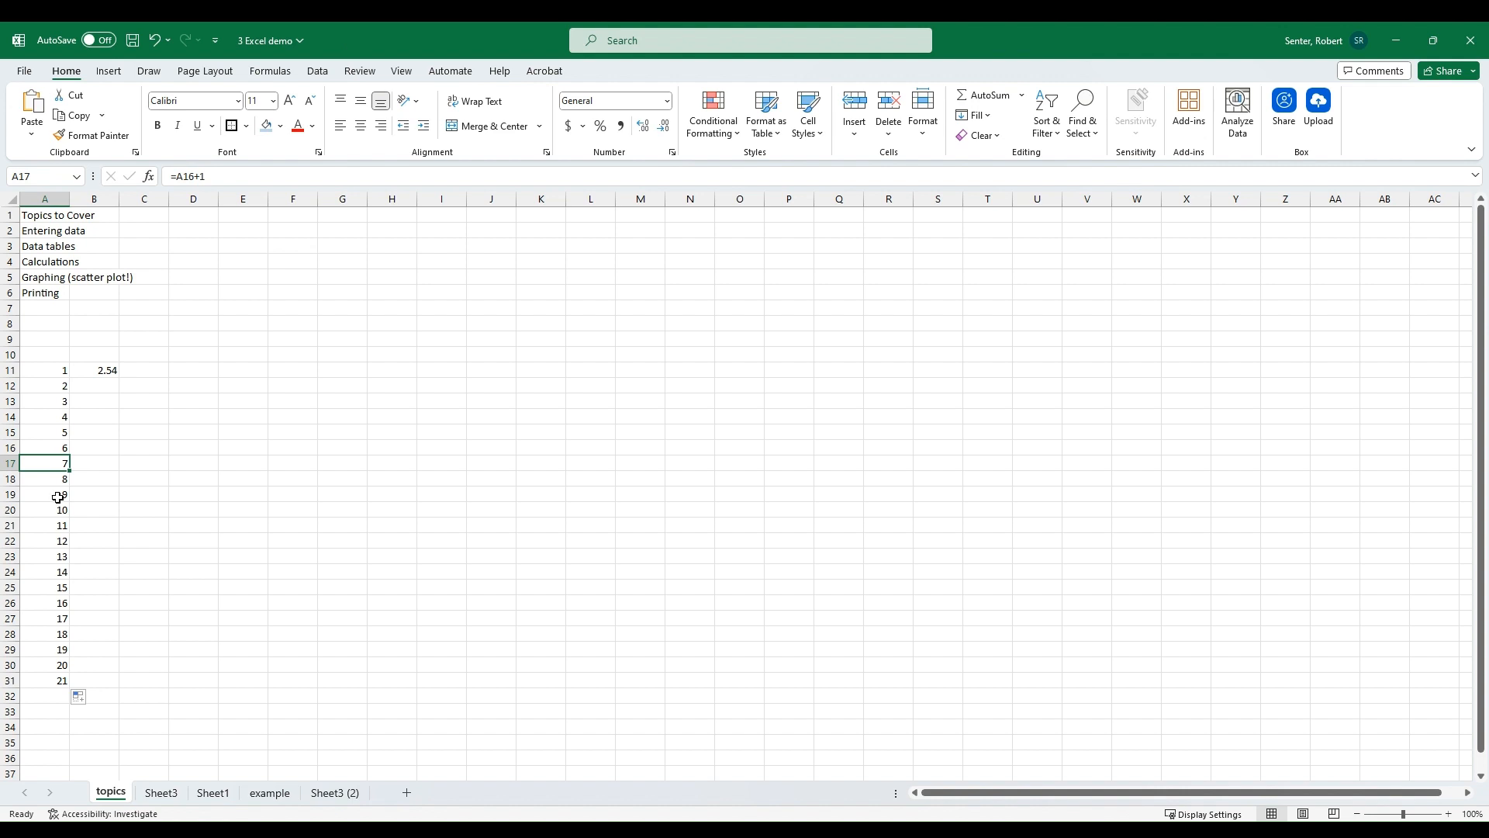
Step: Copy the A17 formula into A12 and fill it down through A31
{"action": "key", "text": "ctrl+c"}
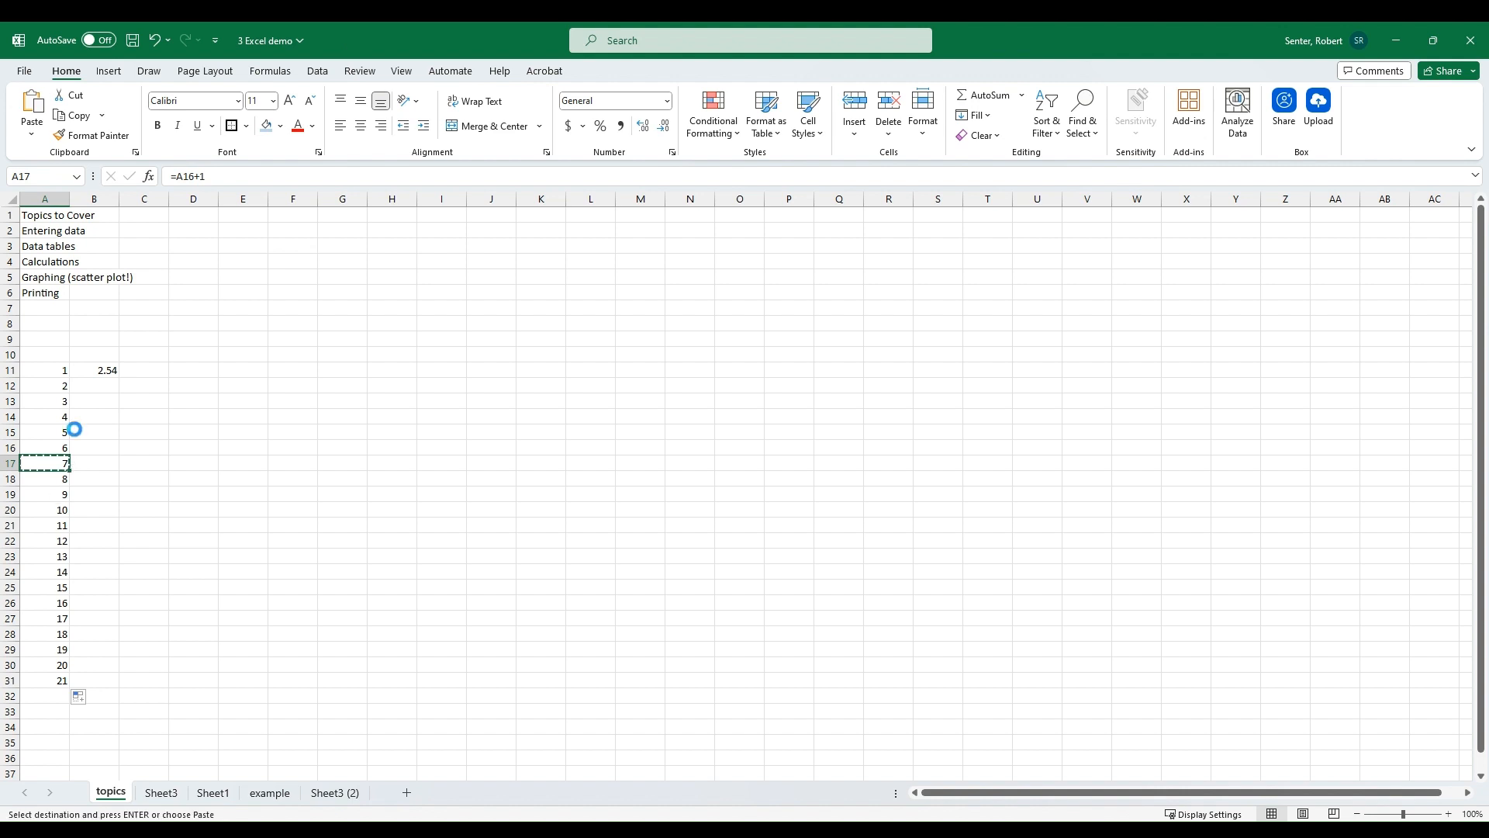
{"action": "left_click", "coordinate": [63, 392]}
{"action": "key", "text": "ctrl+v"}
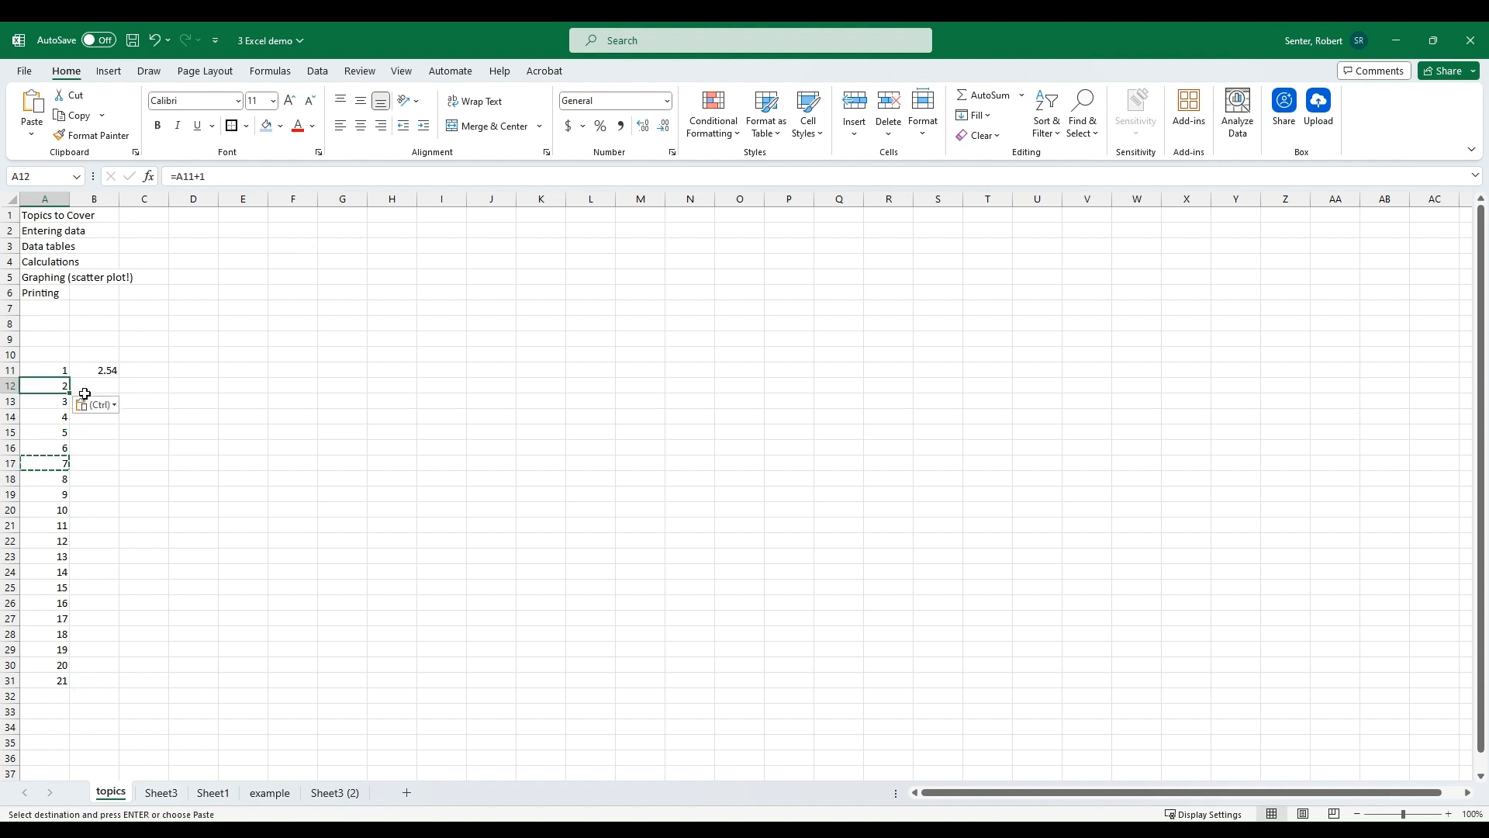
{"action": "left_click_drag", "start_coordinate": [69, 393], "coordinate": [63, 691]}
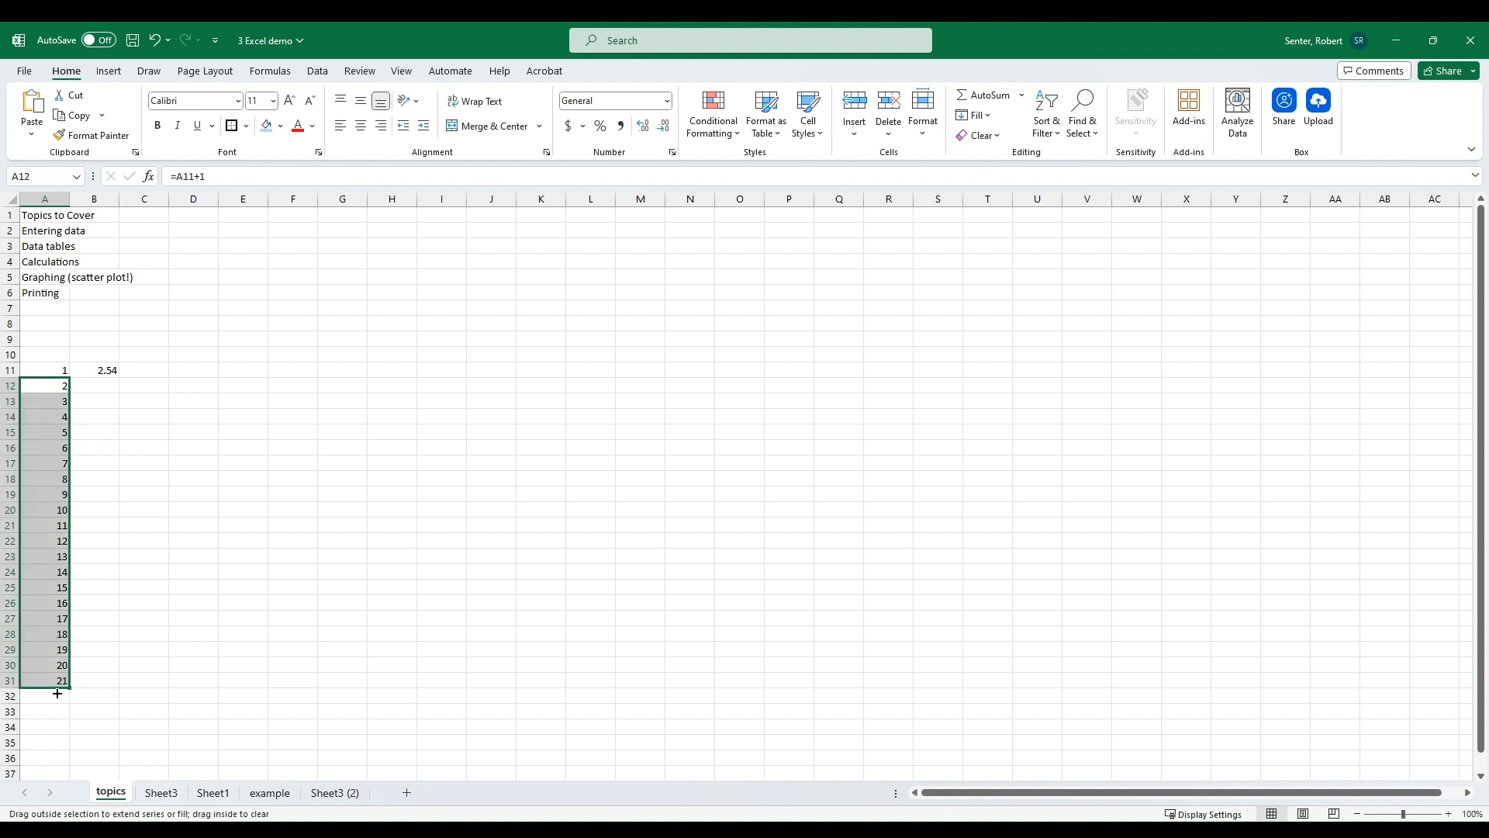
Step: Inspect the contents of cells A11 and B11
{"action": "left_click", "coordinate": [143, 541]}
{"action": "left_click", "coordinate": [62, 375]}
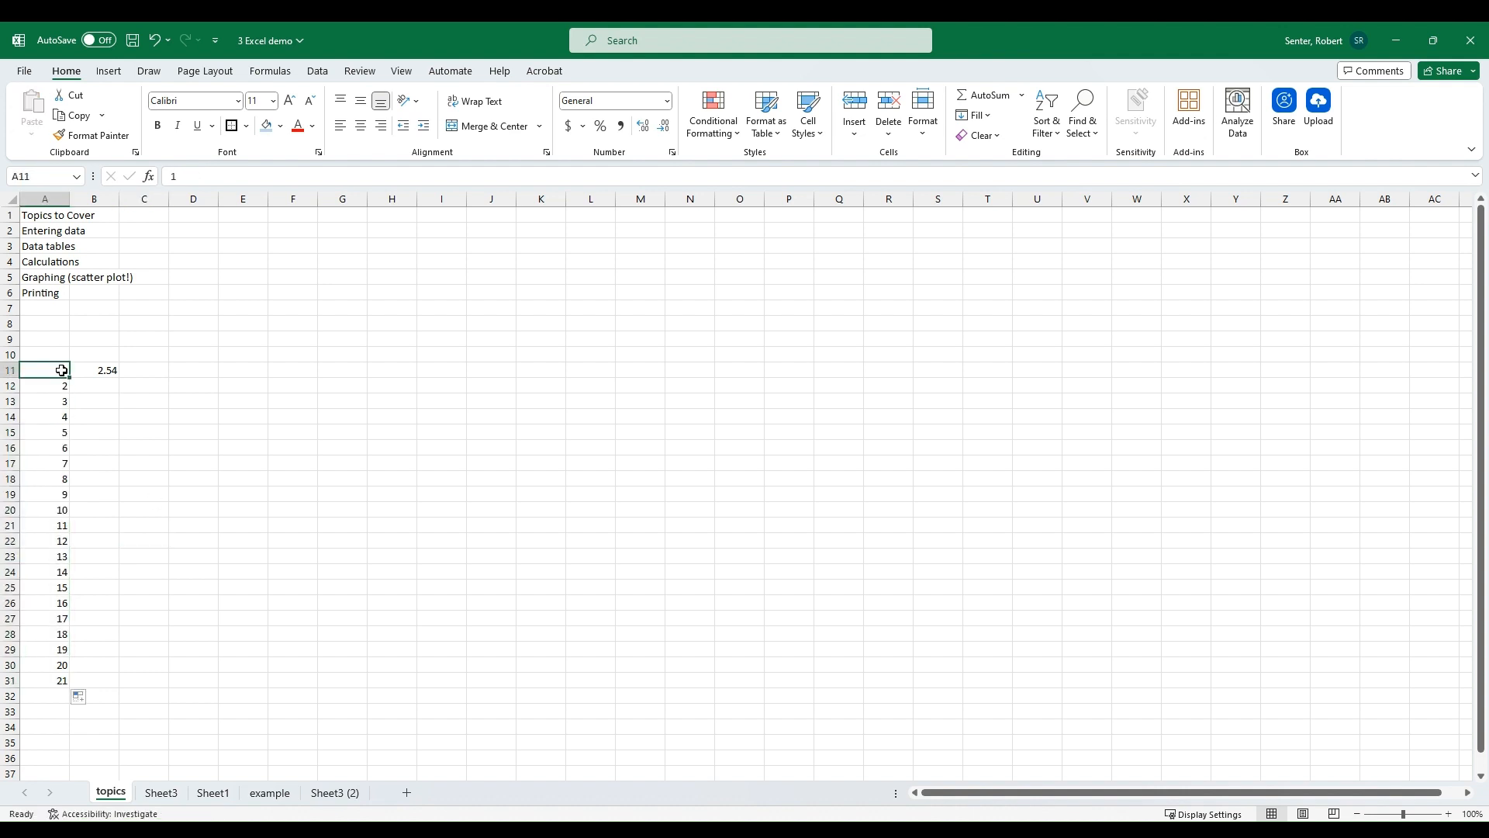
{"action": "left_click", "coordinate": [107, 368]}
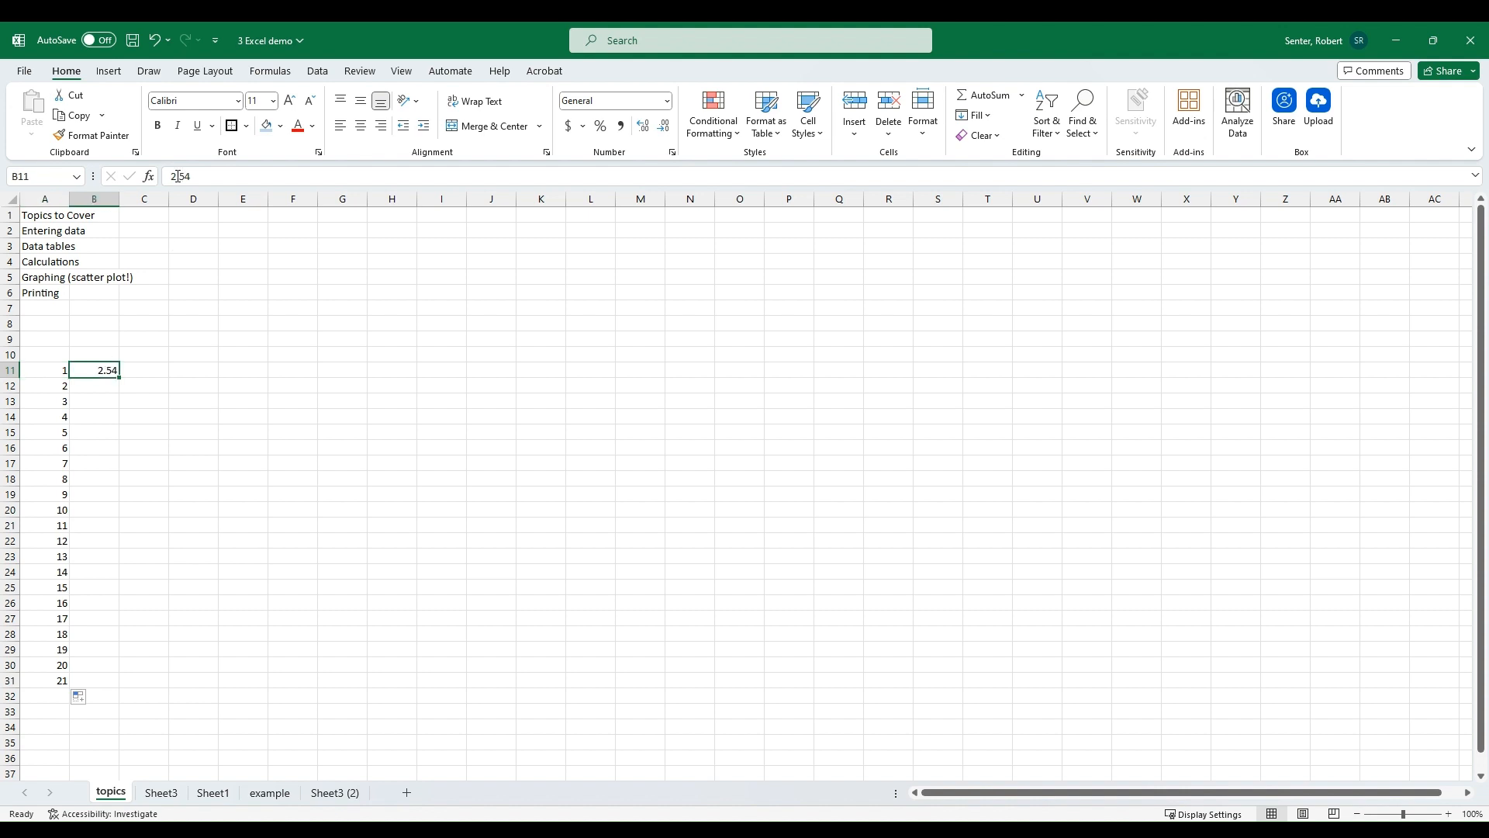
Step: Enter the formula =2.54*A11 in B11 and fill it down through B31
{"action": "left_click", "coordinate": [203, 178]}
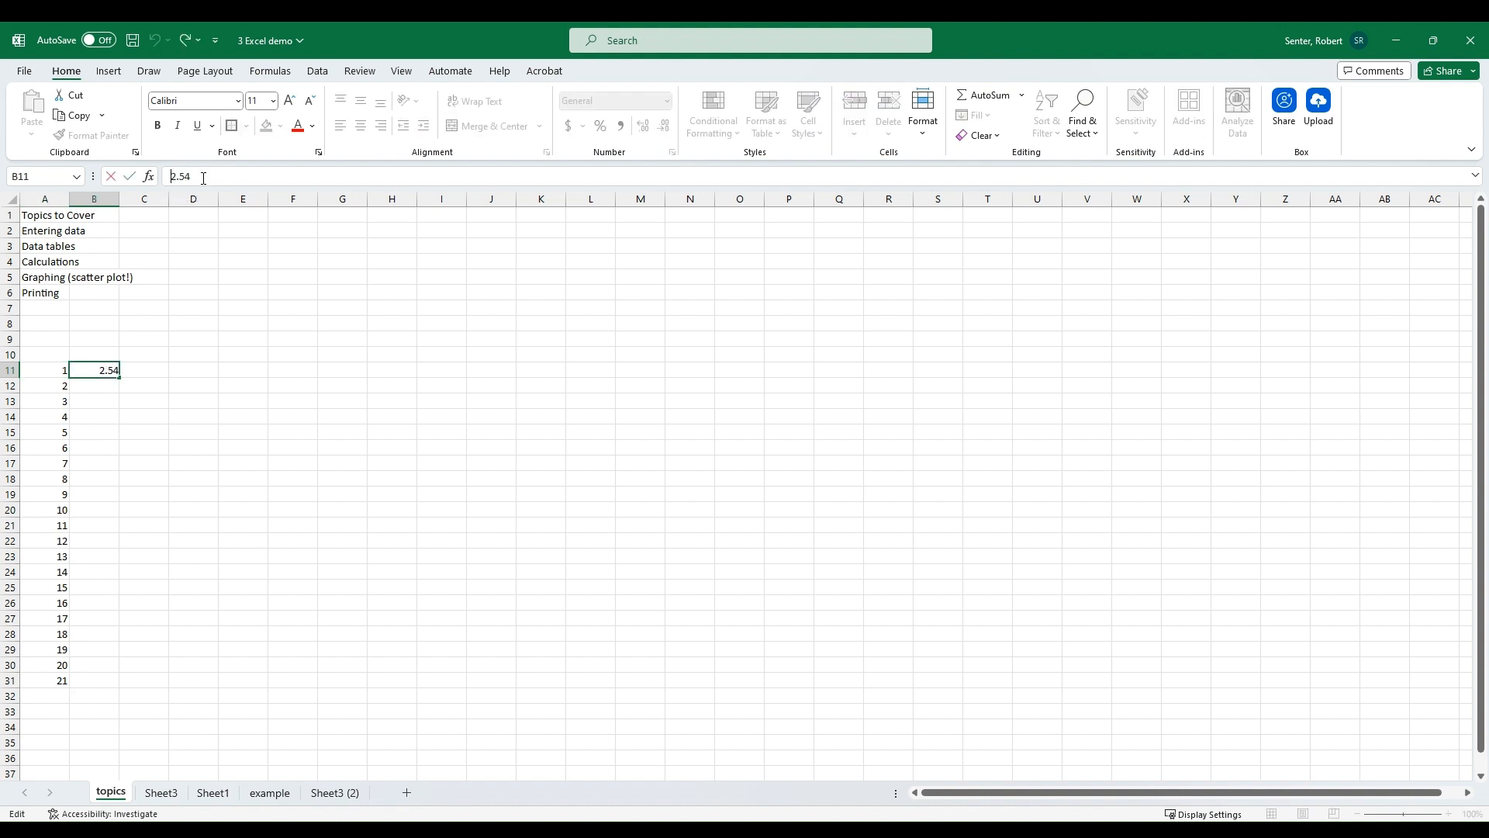
{"action": "type", "text": "=2.54"}
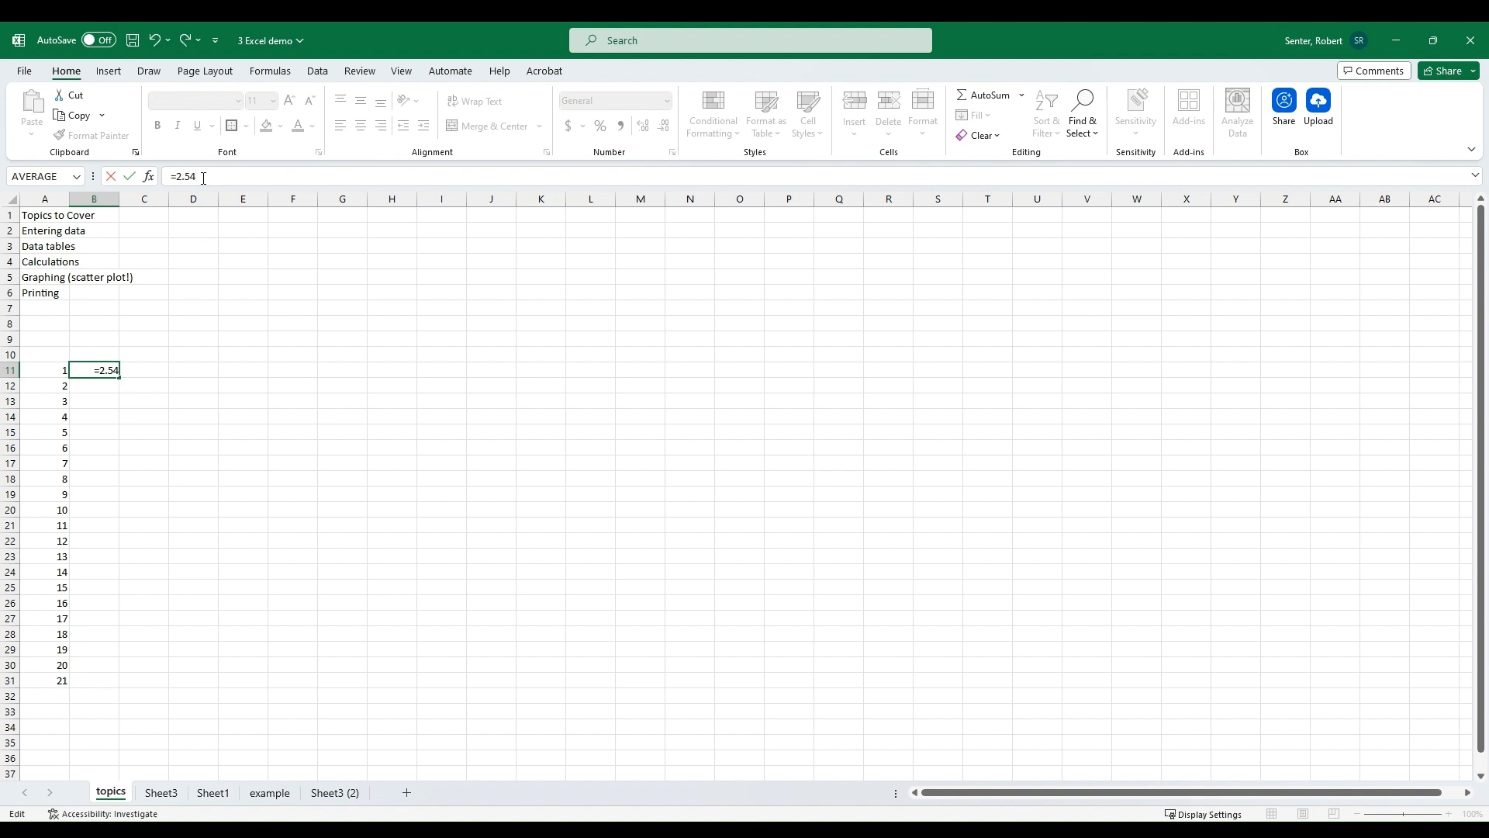
{"action": "type", "text": "*"}
{"action": "left_click", "coordinate": [53, 373]}
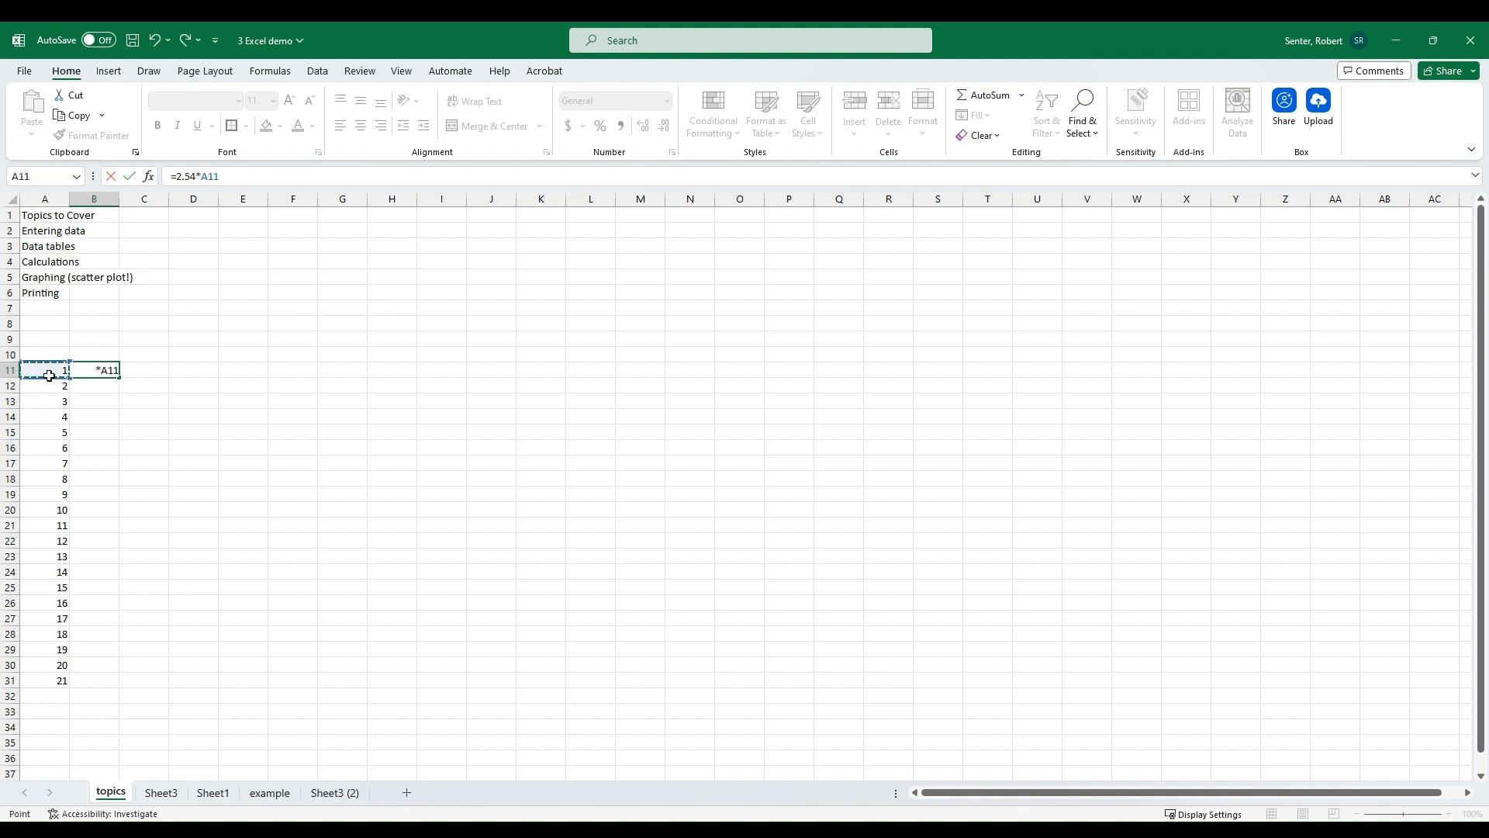
{"action": "key", "text": "Return"}
{"action": "left_click", "coordinate": [80, 372]}
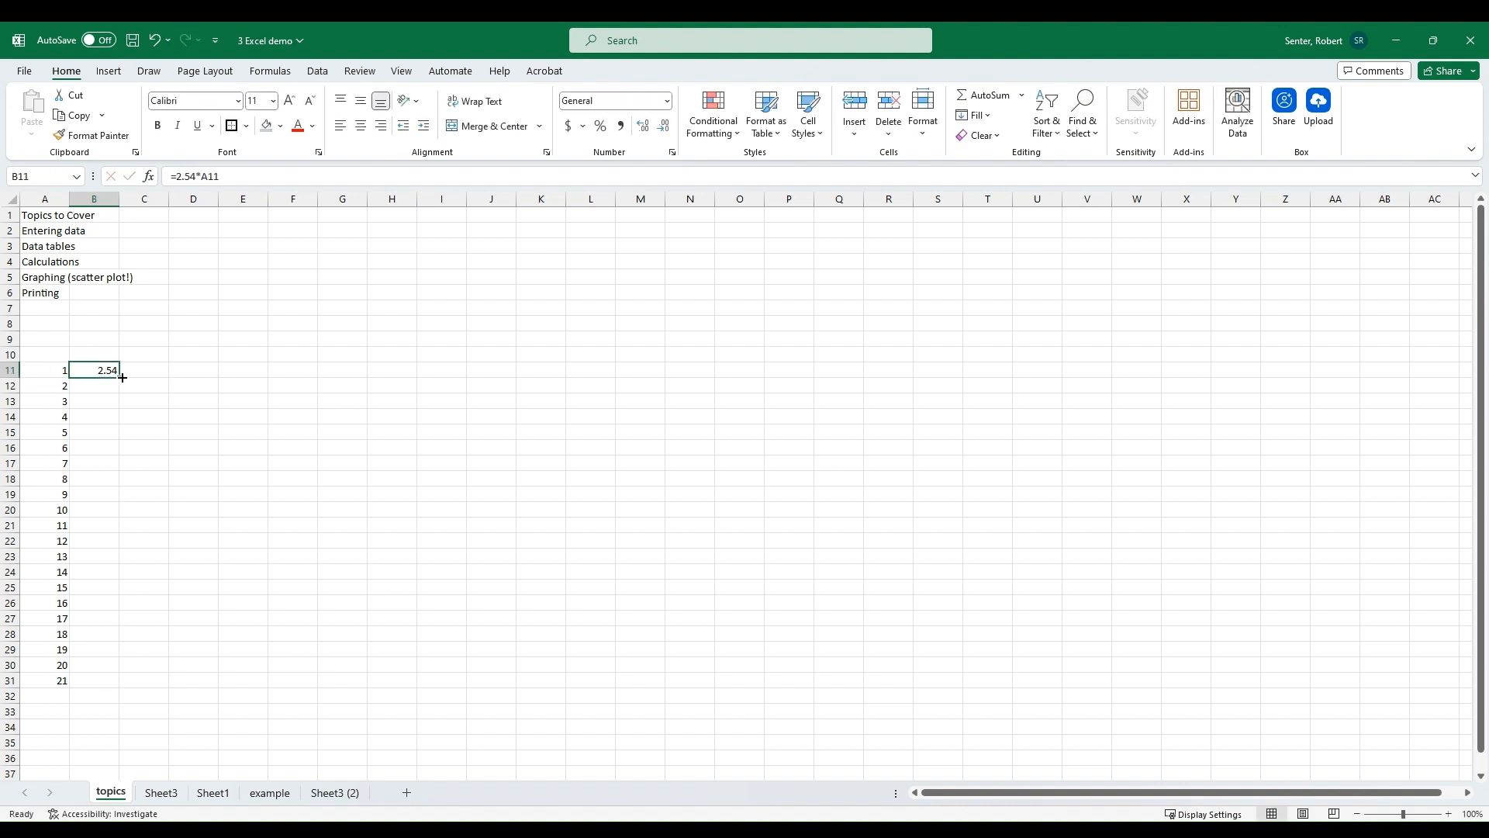
{"action": "double_click", "coordinate": [122, 377]}
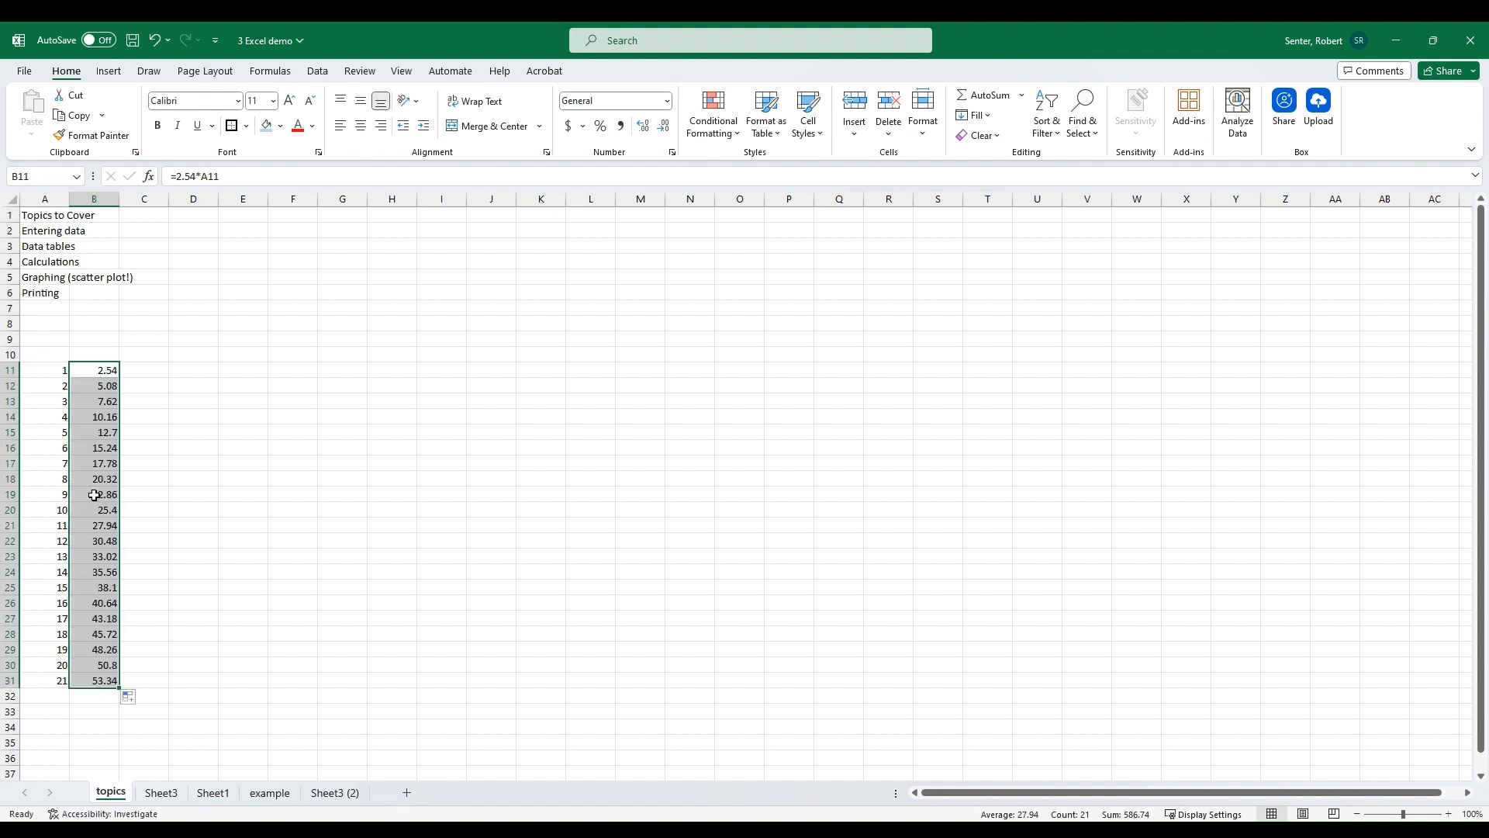
Step: Label column headers A10 as length (in) and B10 as length (cm)
{"action": "left_click", "coordinate": [62, 357]}
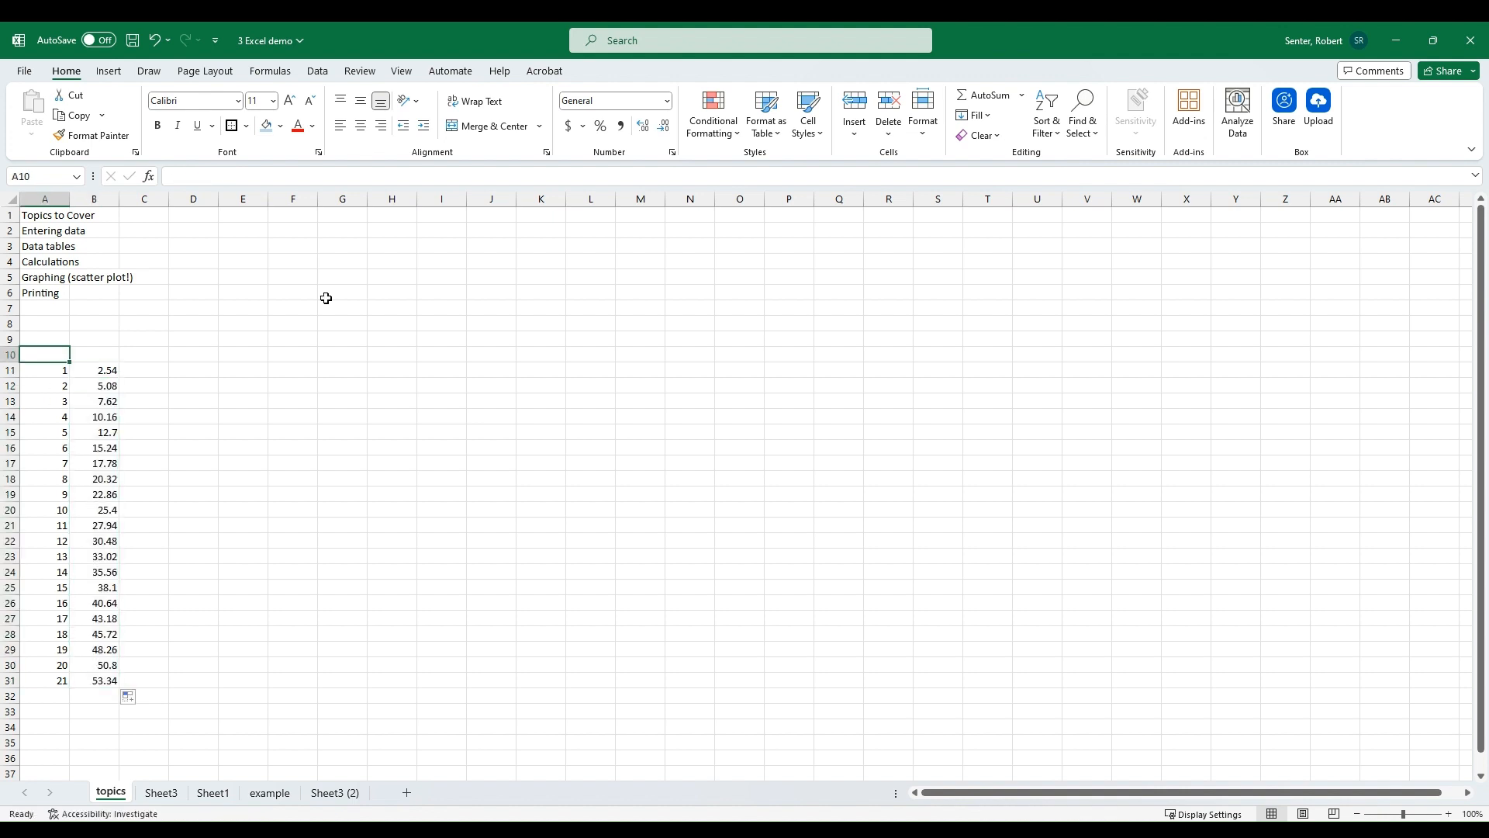
{"action": "type", "text": "length"}
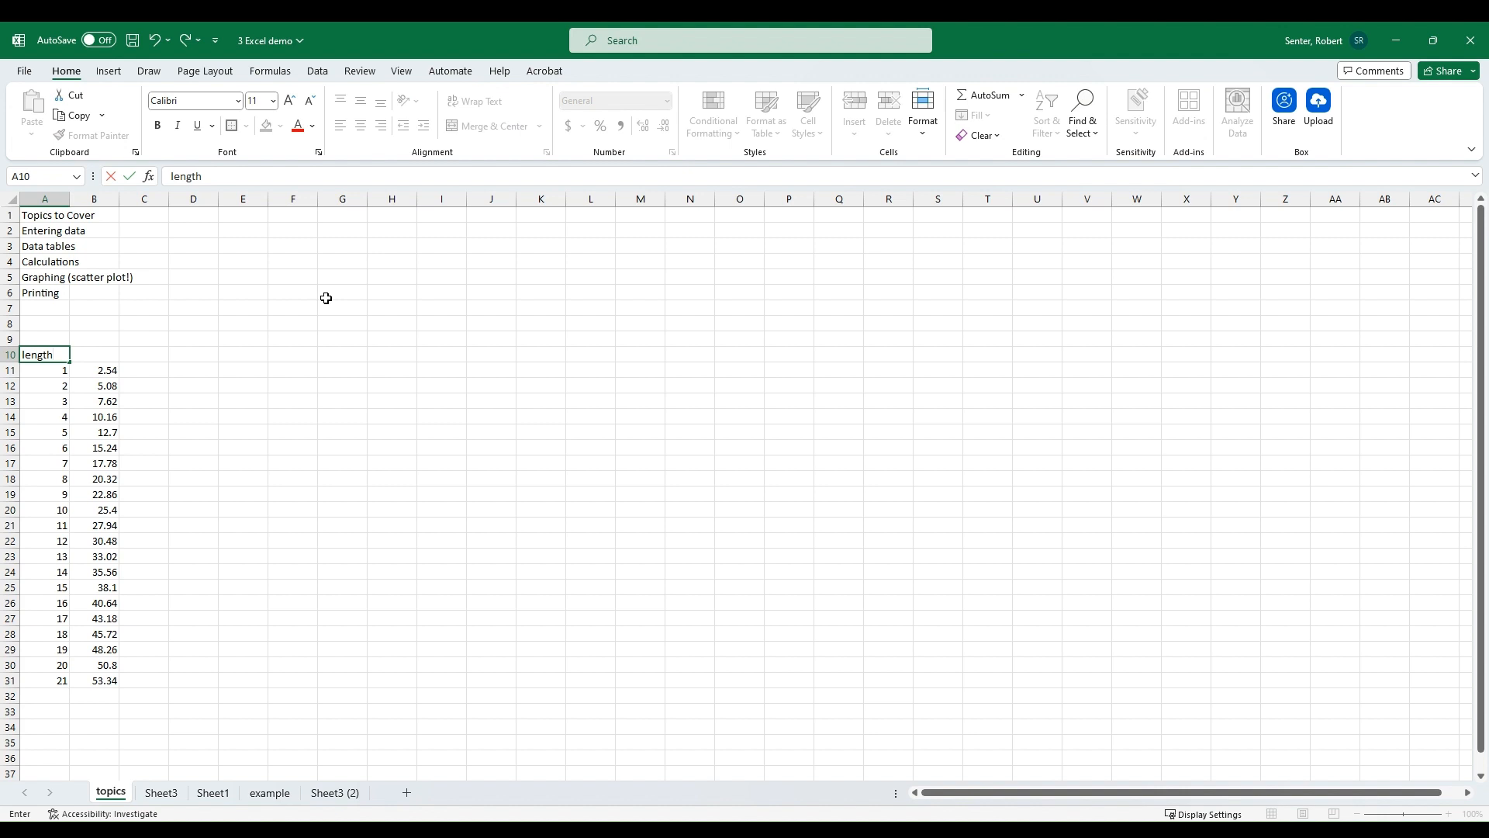
{"action": "type", "text": " (in)"}
{"action": "key", "text": "Return"}
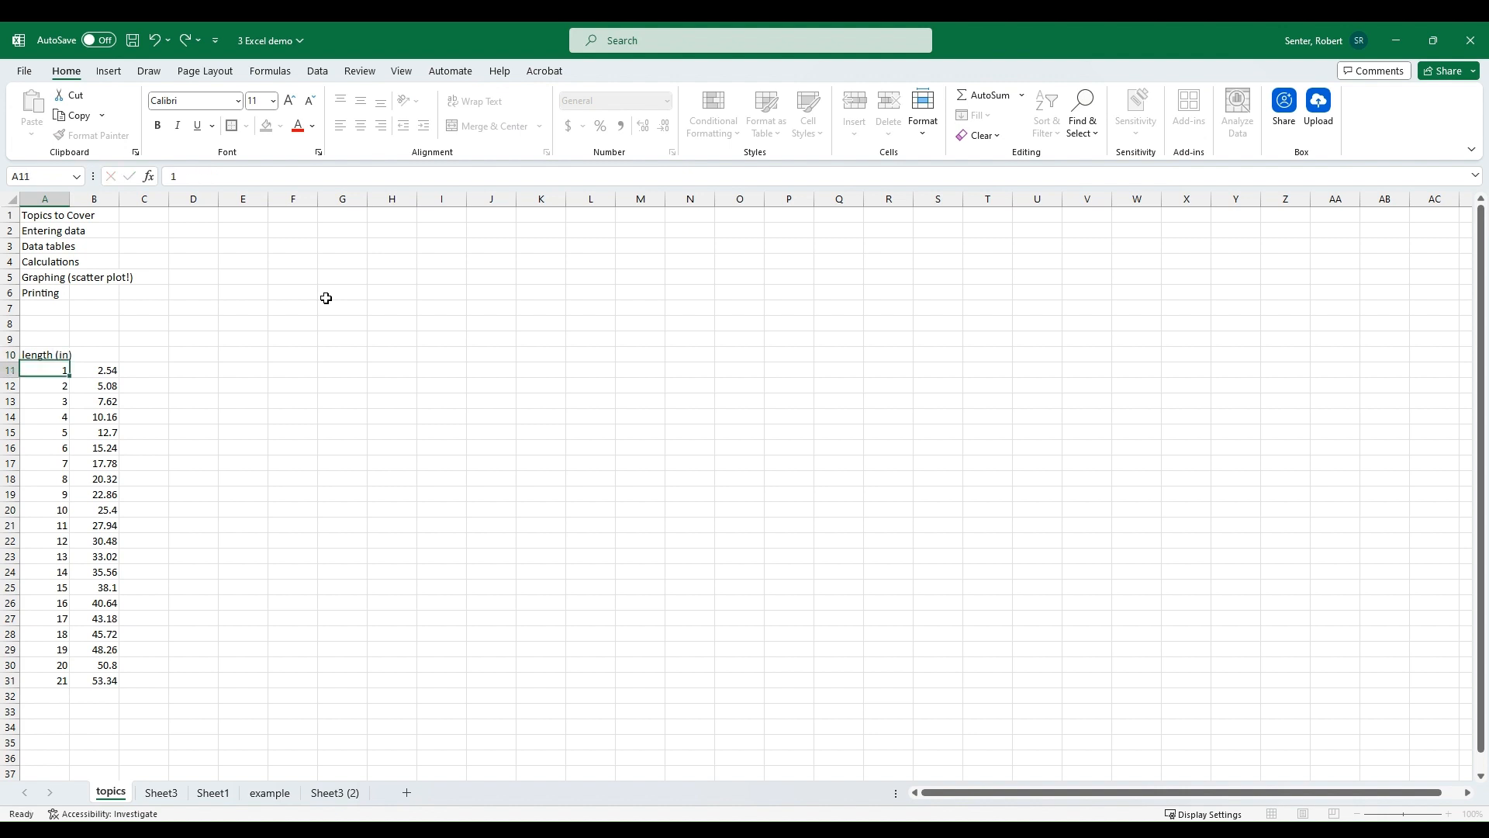
{"action": "key", "text": "Up"}
{"action": "key", "text": "Right"}
{"action": "type", "text": "le"}
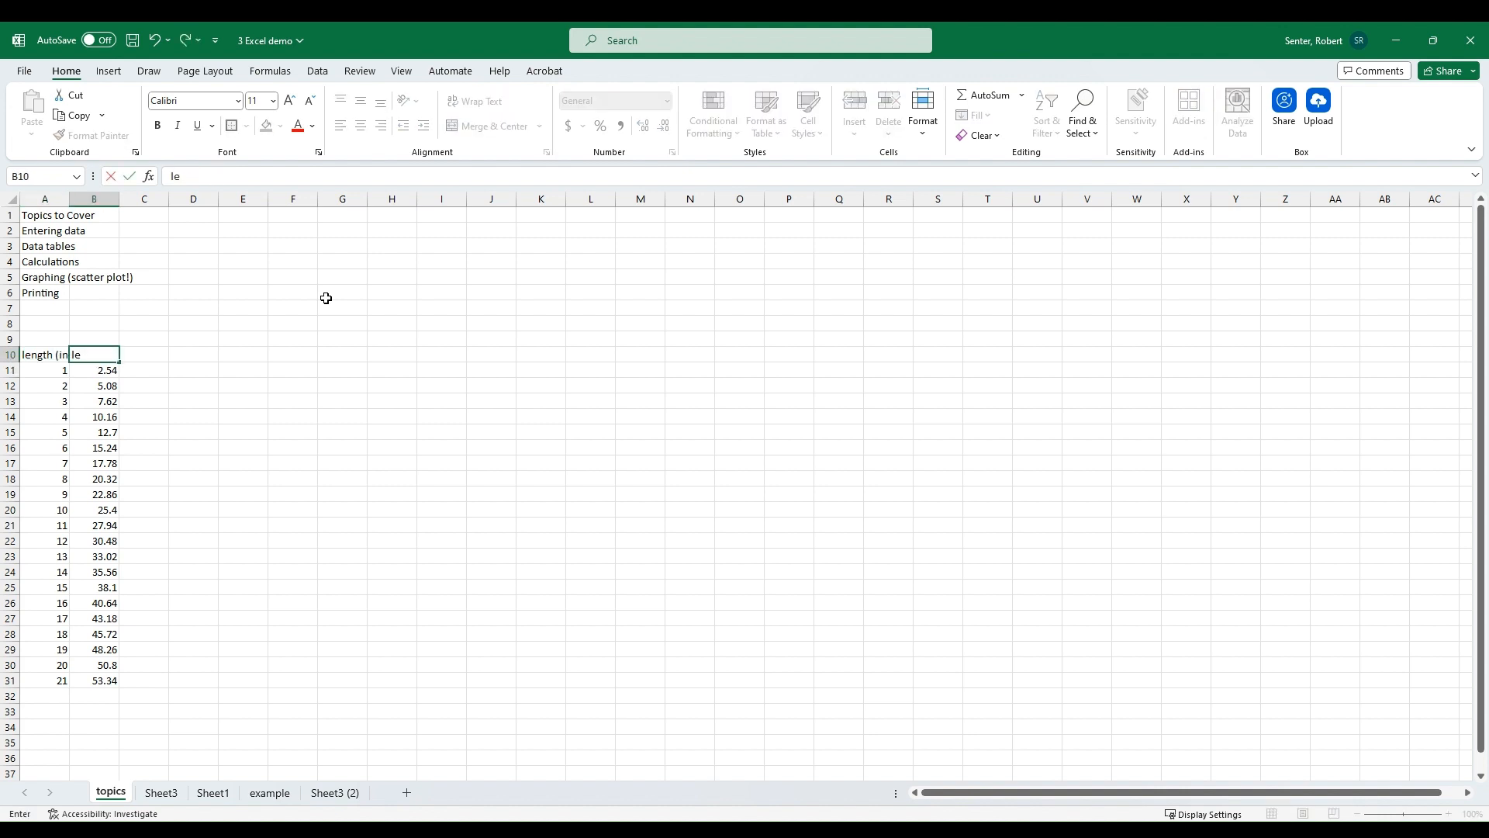
{"action": "type", "text": "ngth (cm)"}
{"action": "key", "text": "Tab"}
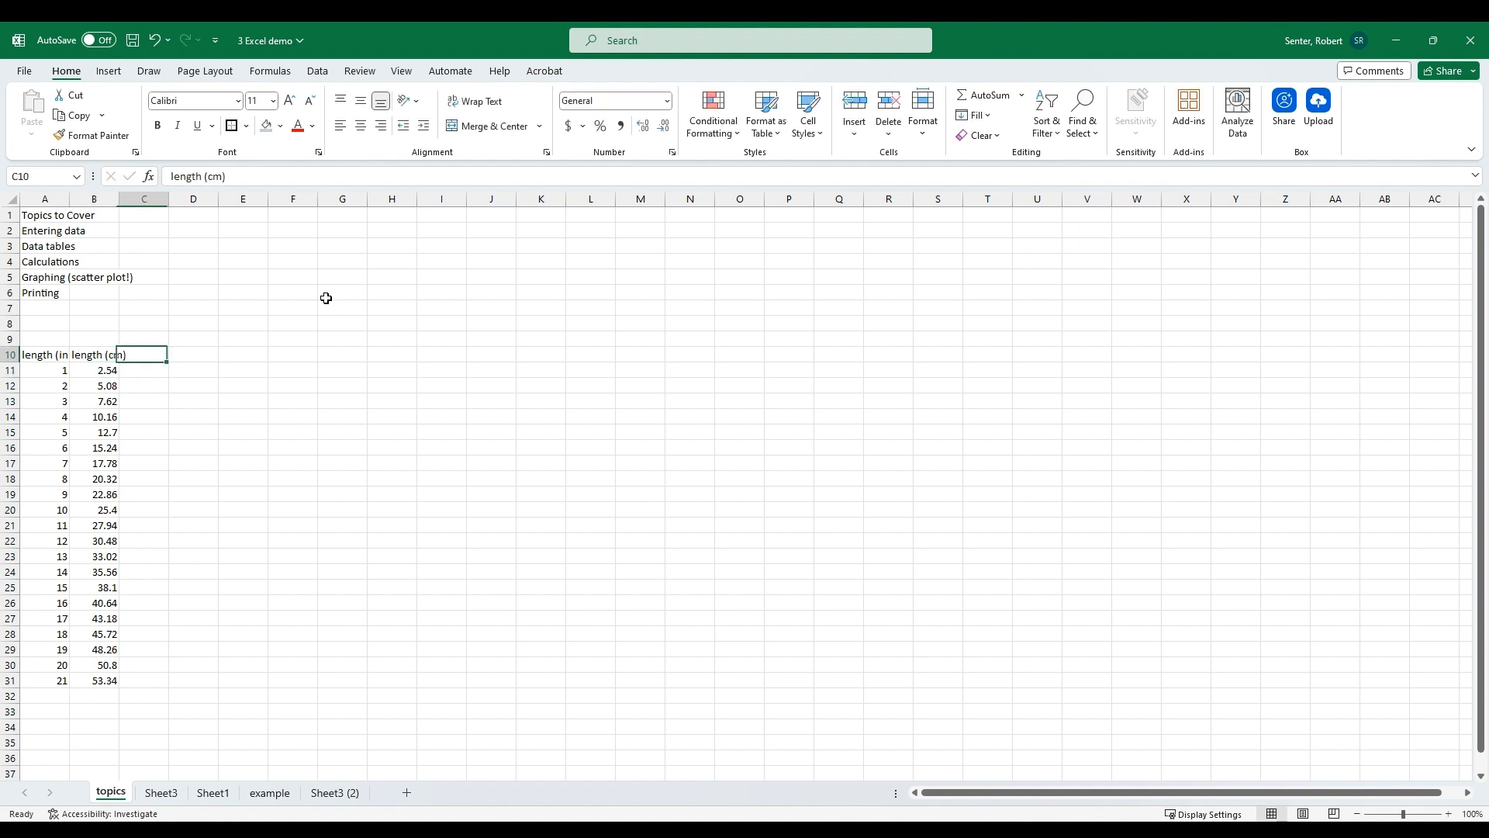
Step: Label the C10 header as volume (cm^3)
{"action": "type", "text": "volume"}
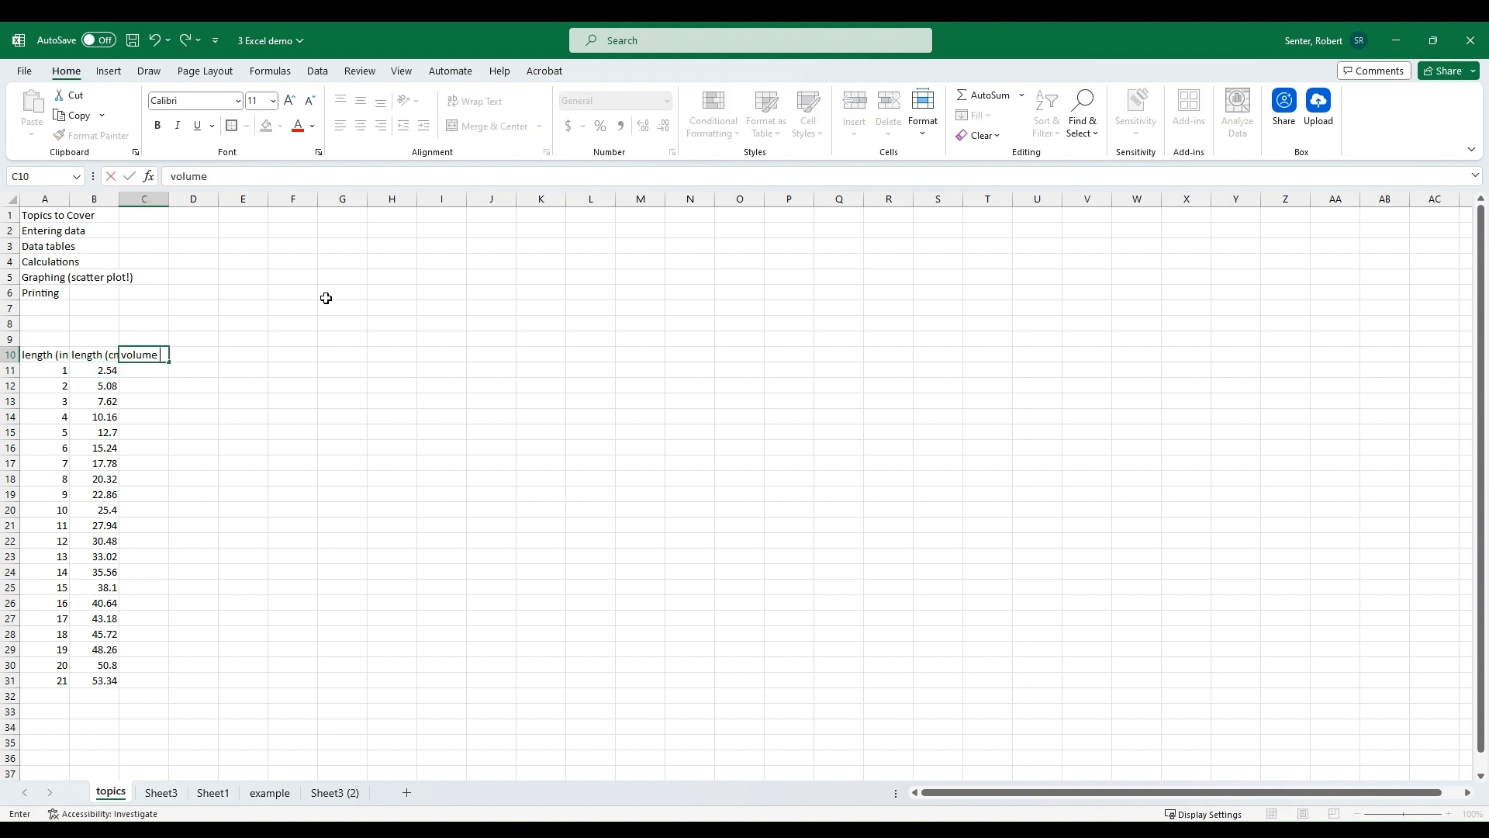
{"action": "type", "text": " (^cm3"}
{"action": "key", "text": "BackSpace"}
{"action": "type", "text": "cm^3)"}
{"action": "key", "text": "Return"}
{"action": "key", "text": "Left"}
{"action": "key", "text": "Left"}
{"action": "key", "text": "Up"}
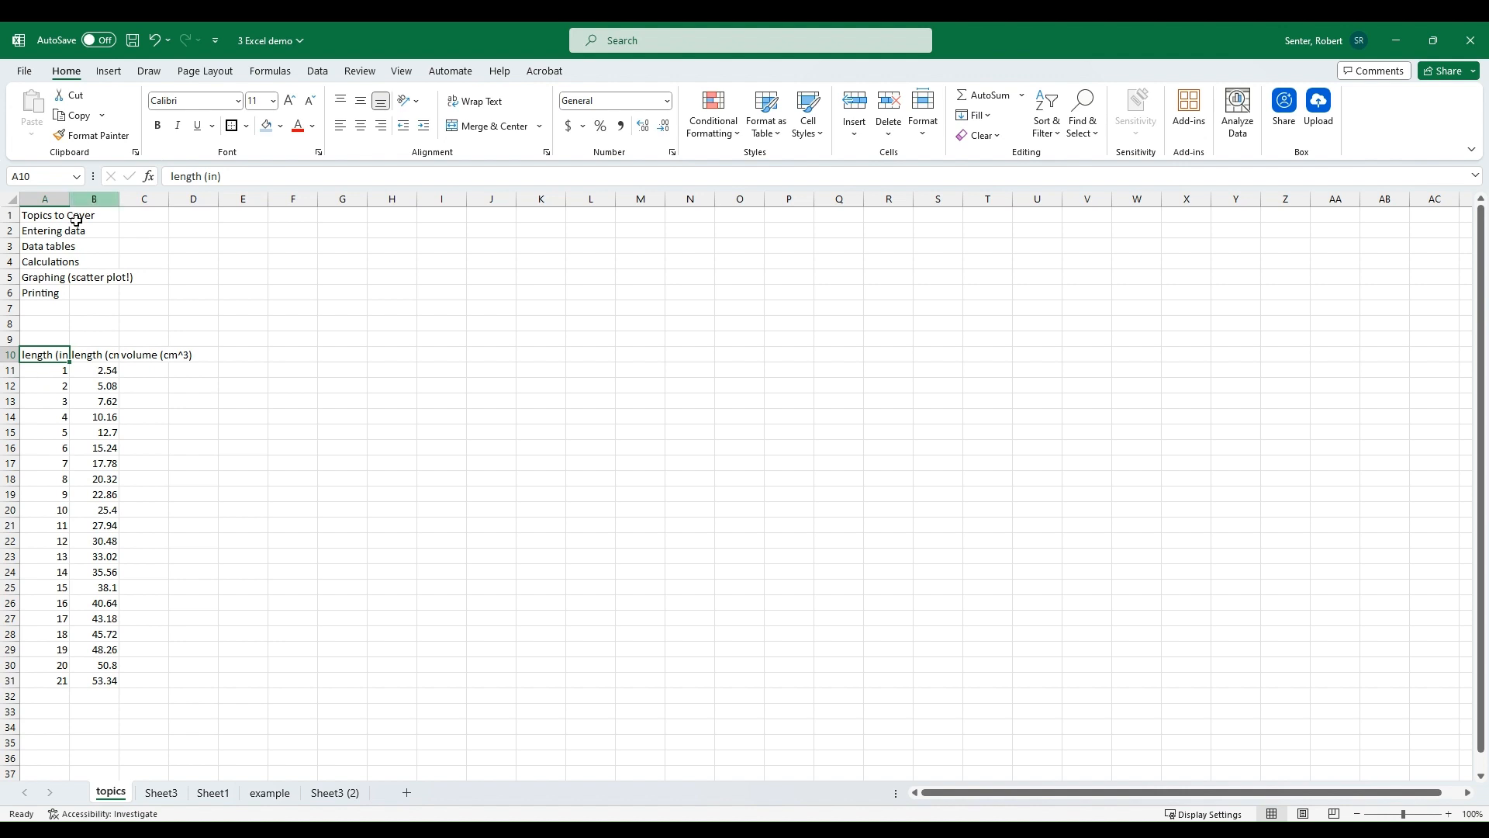
Step: Move the topics list from A1:A6 to N2:N7
{"action": "left_click_drag", "start_coordinate": [76, 199], "coordinate": [85, 200]}
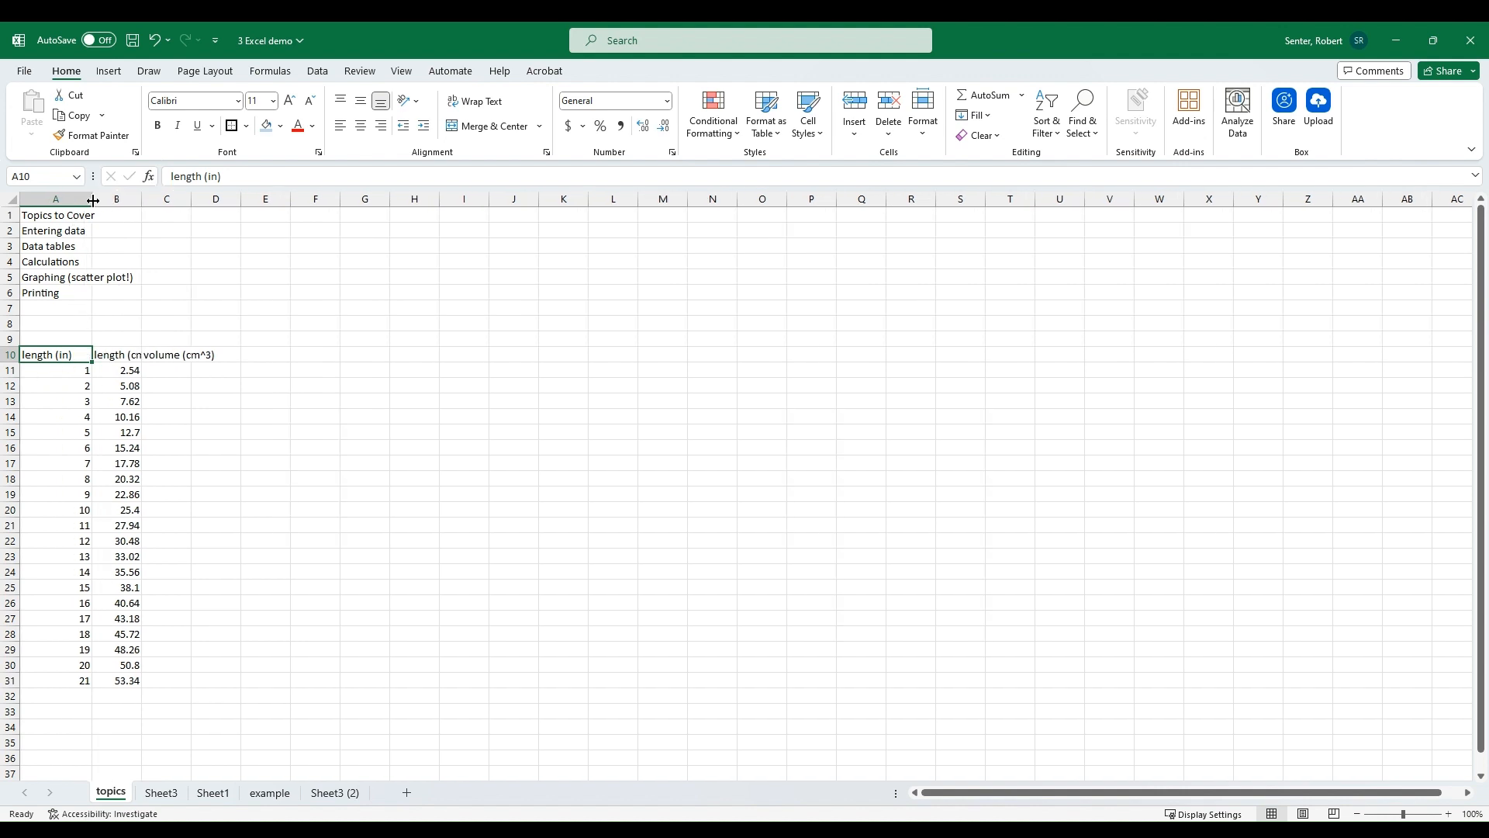
{"action": "double_click", "coordinate": [92, 200]}
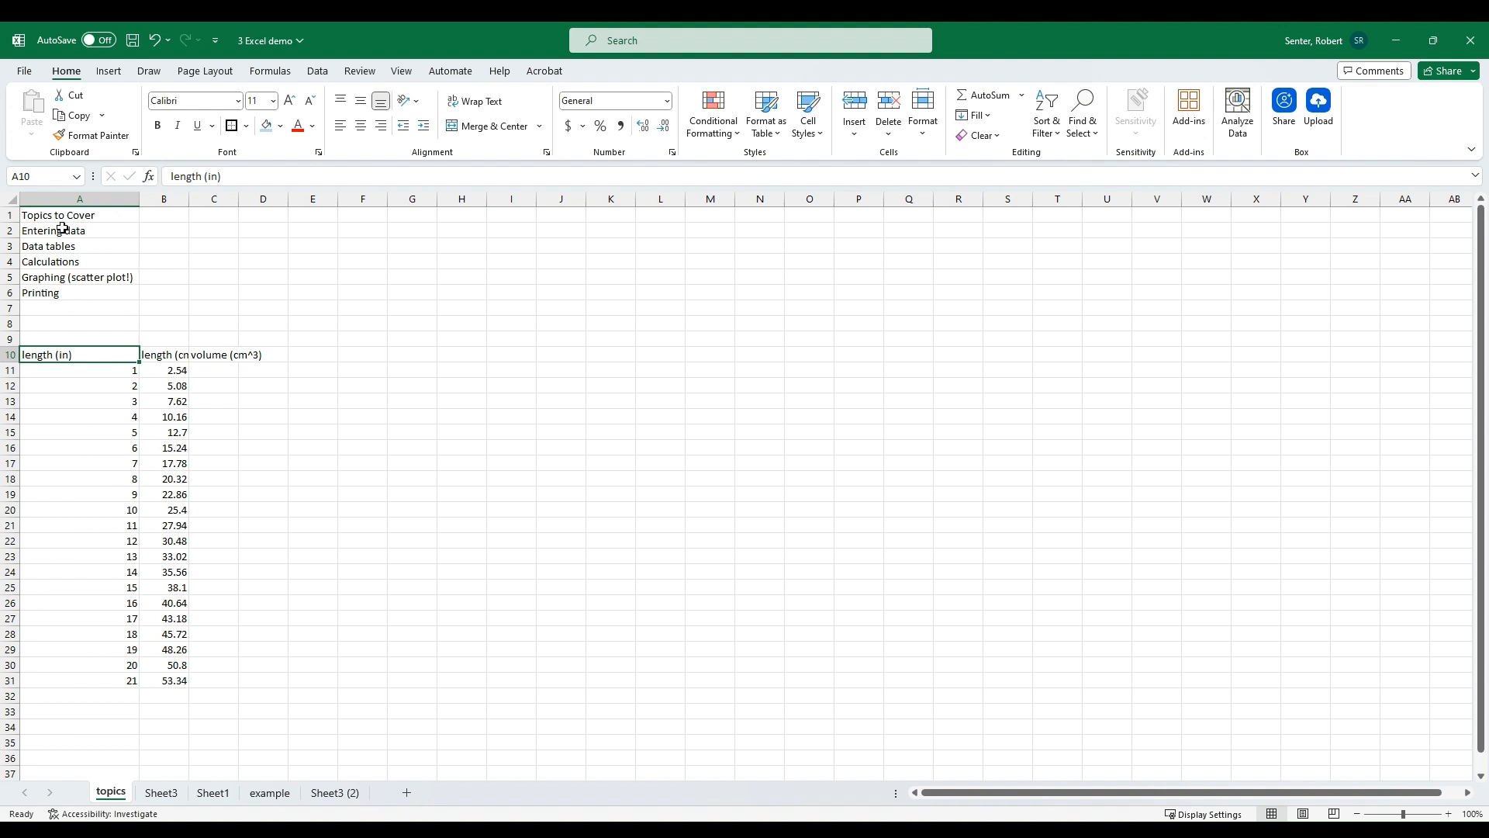
{"action": "left_click_drag", "start_coordinate": [54, 215], "coordinate": [776, 271]}
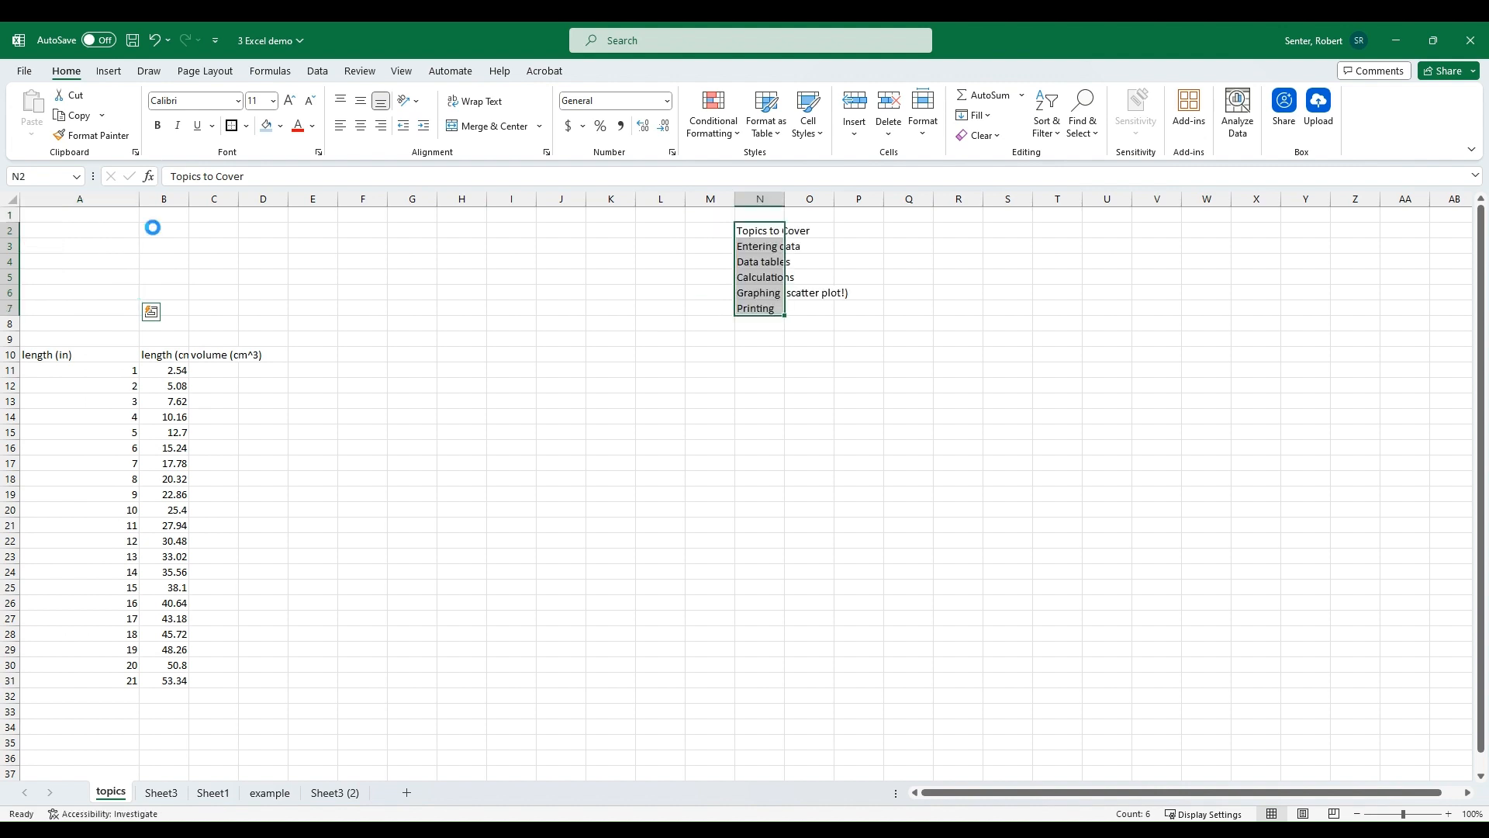
Step: Autofit the widths of columns A, B and C to fit the header row
{"action": "double_click", "coordinate": [139, 198]}
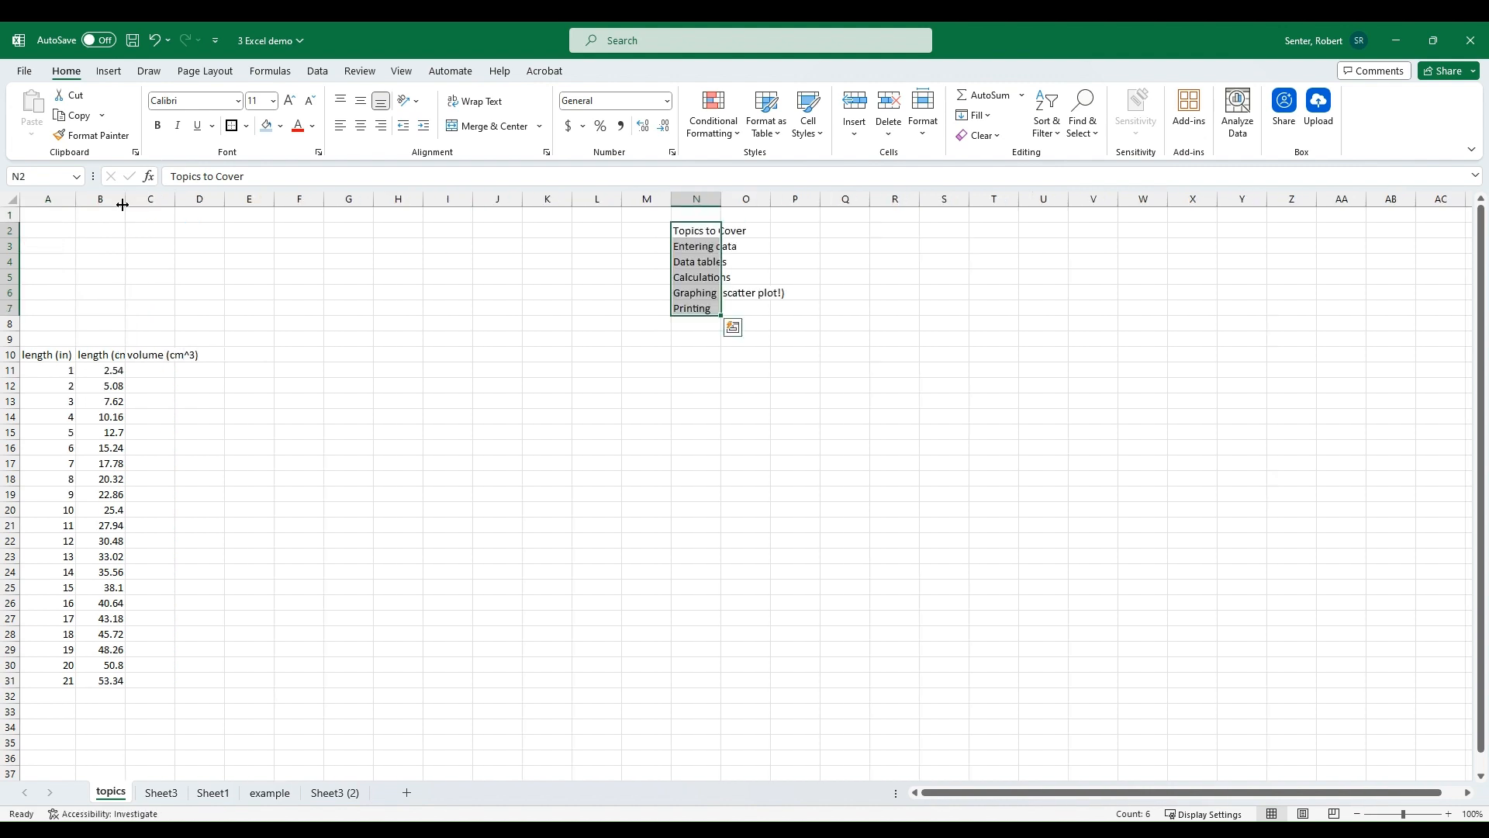
{"action": "double_click", "coordinate": [125, 200]}
{"action": "left_click_drag", "start_coordinate": [187, 199], "coordinate": [188, 200]}
{"action": "double_click", "coordinate": [189, 199]}
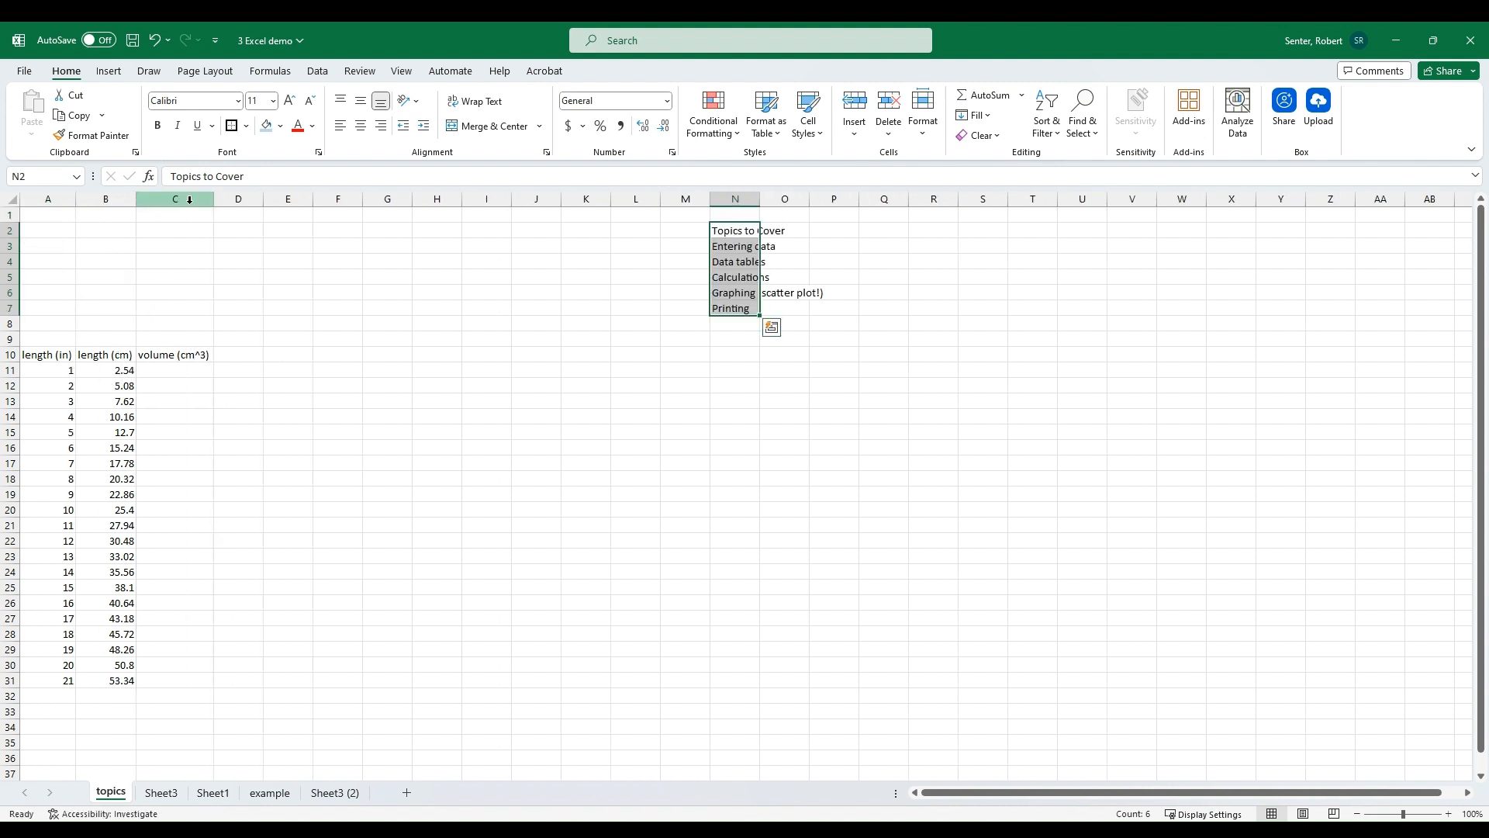
{"action": "left_click", "coordinate": [45, 353]}
{"action": "left_click_drag", "start_coordinate": [45, 353], "coordinate": [173, 353]}
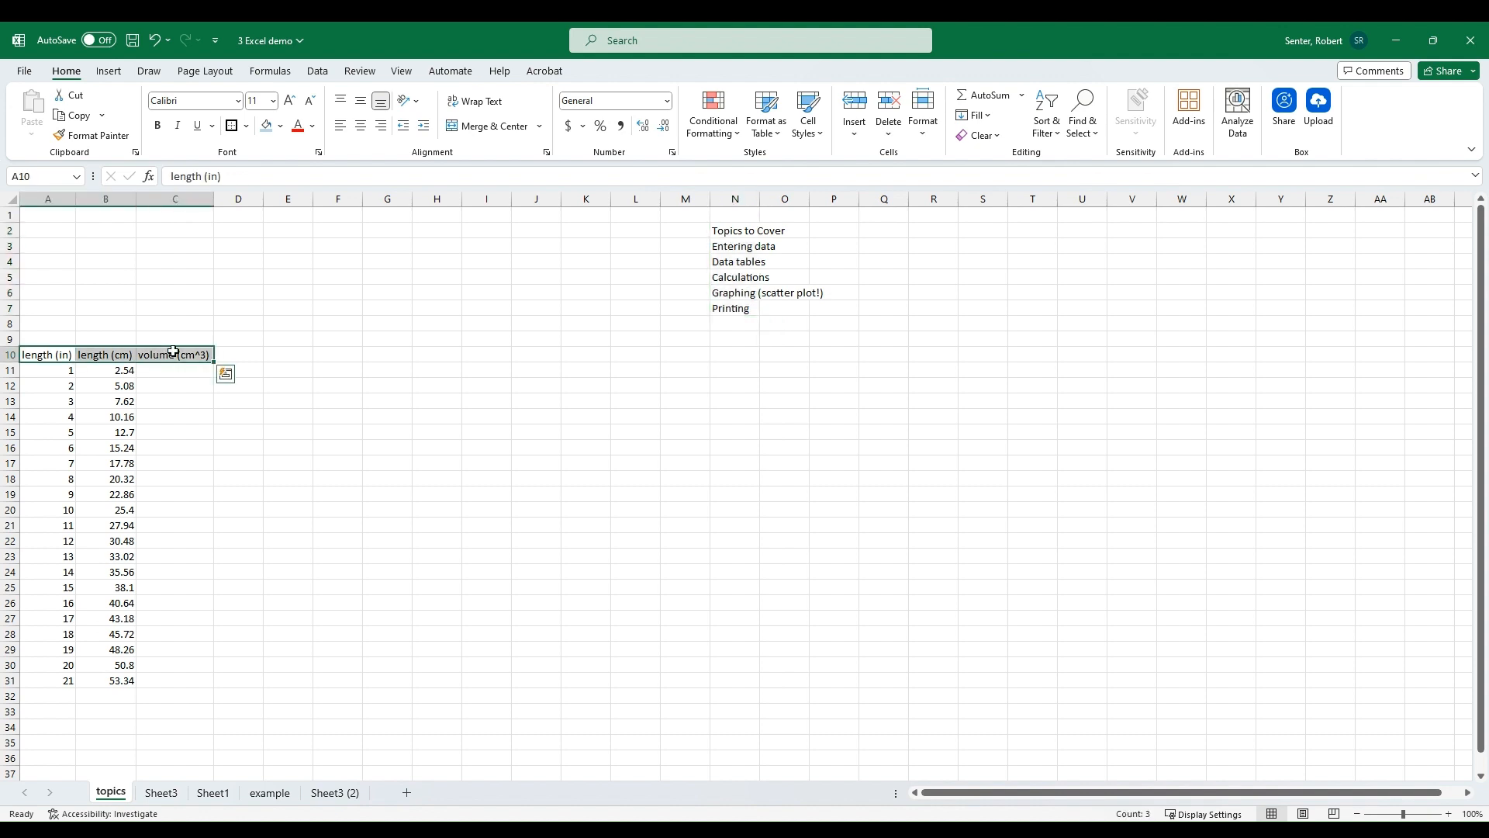
{"action": "left_click", "coordinate": [923, 132]}
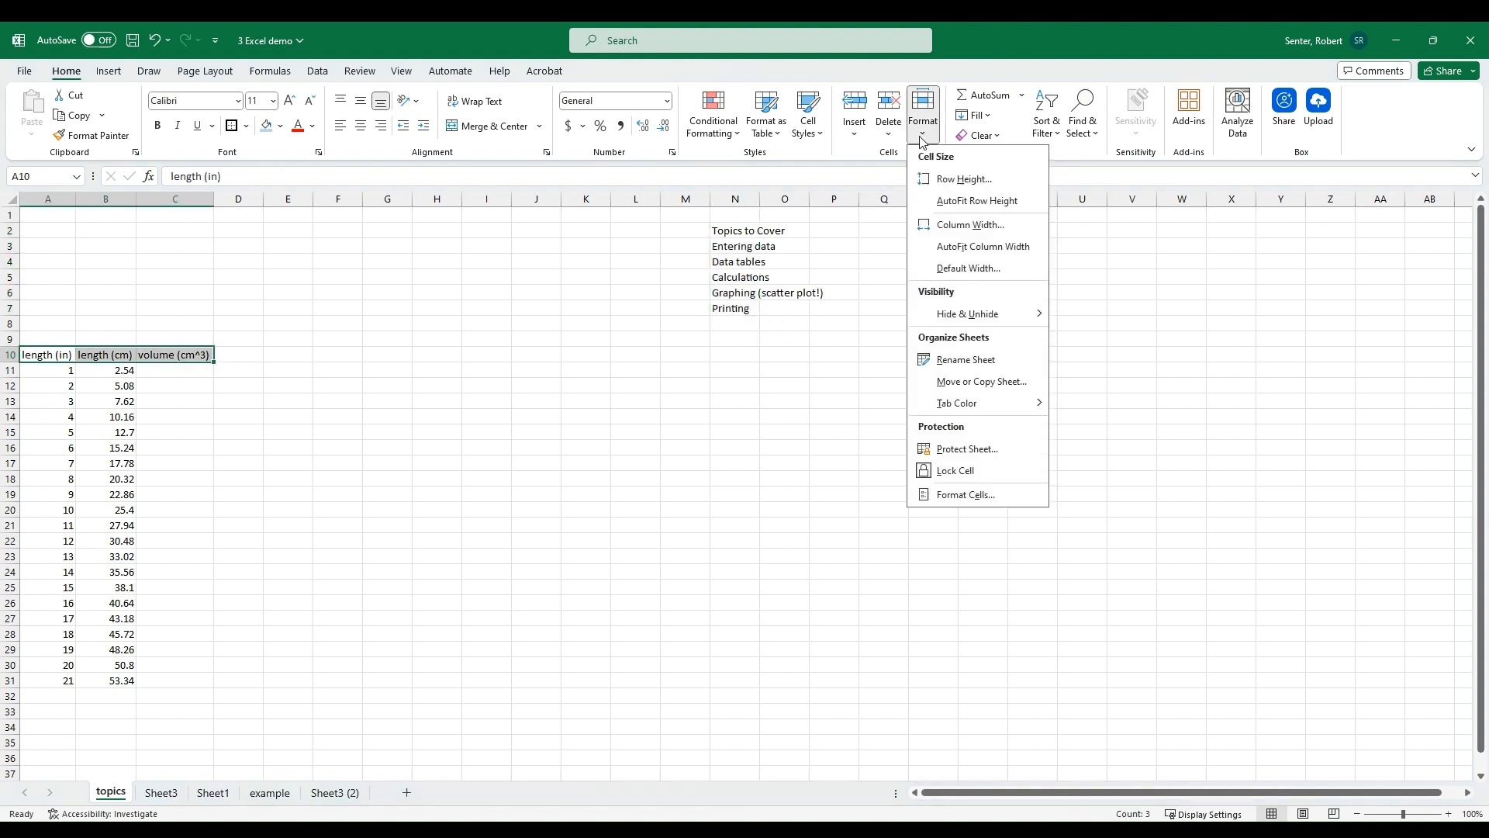
{"action": "left_click", "coordinate": [1018, 247]}
{"action": "left_click", "coordinate": [160, 278]}
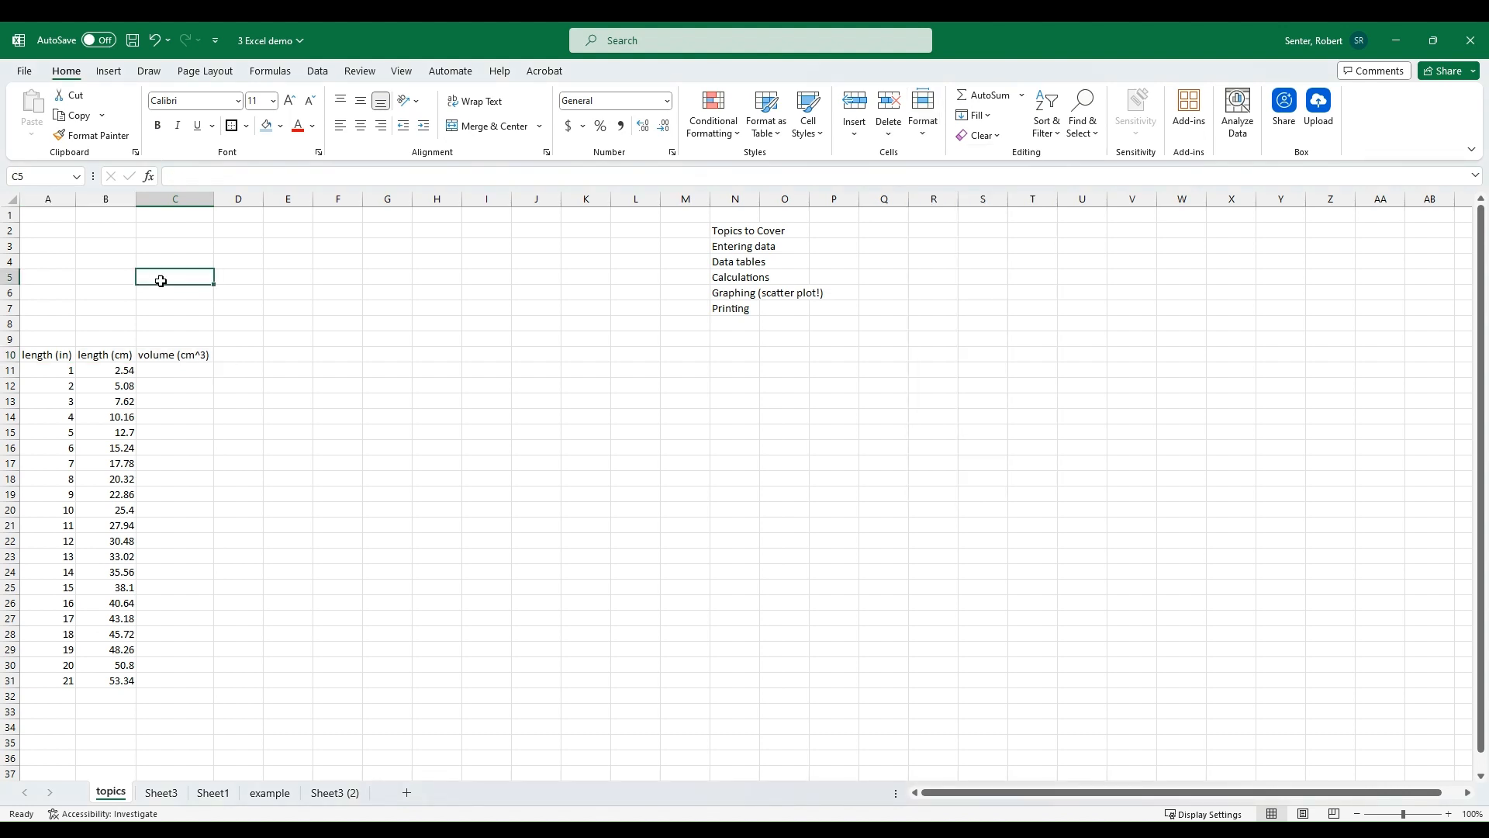
Step: Enter the formula =B11^3 in C11 by referencing the length in centimetres
{"action": "left_click", "coordinate": [162, 368]}
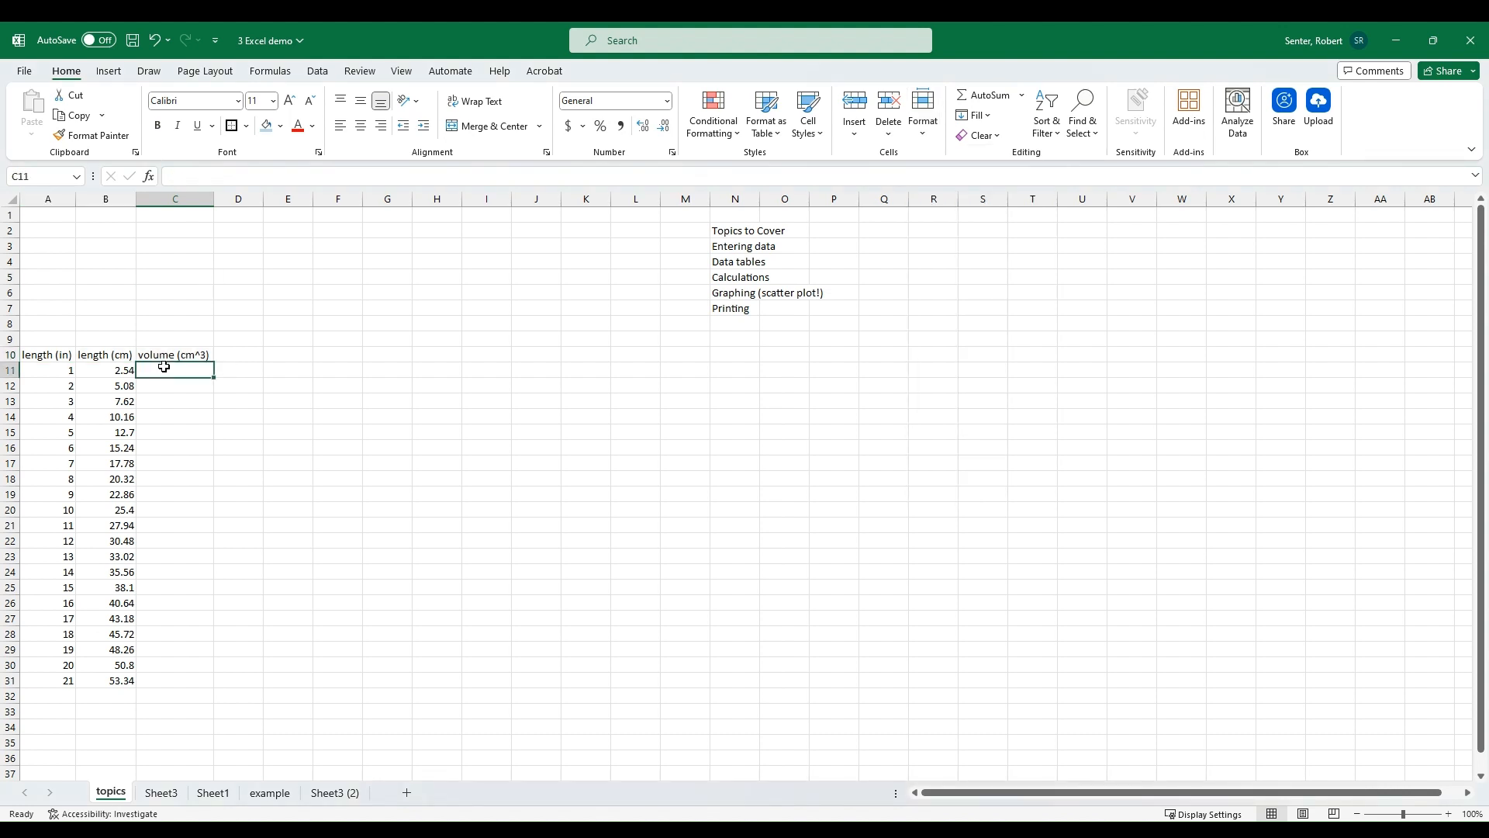
{"action": "type", "text": "="}
{"action": "left_click", "coordinate": [114, 370]}
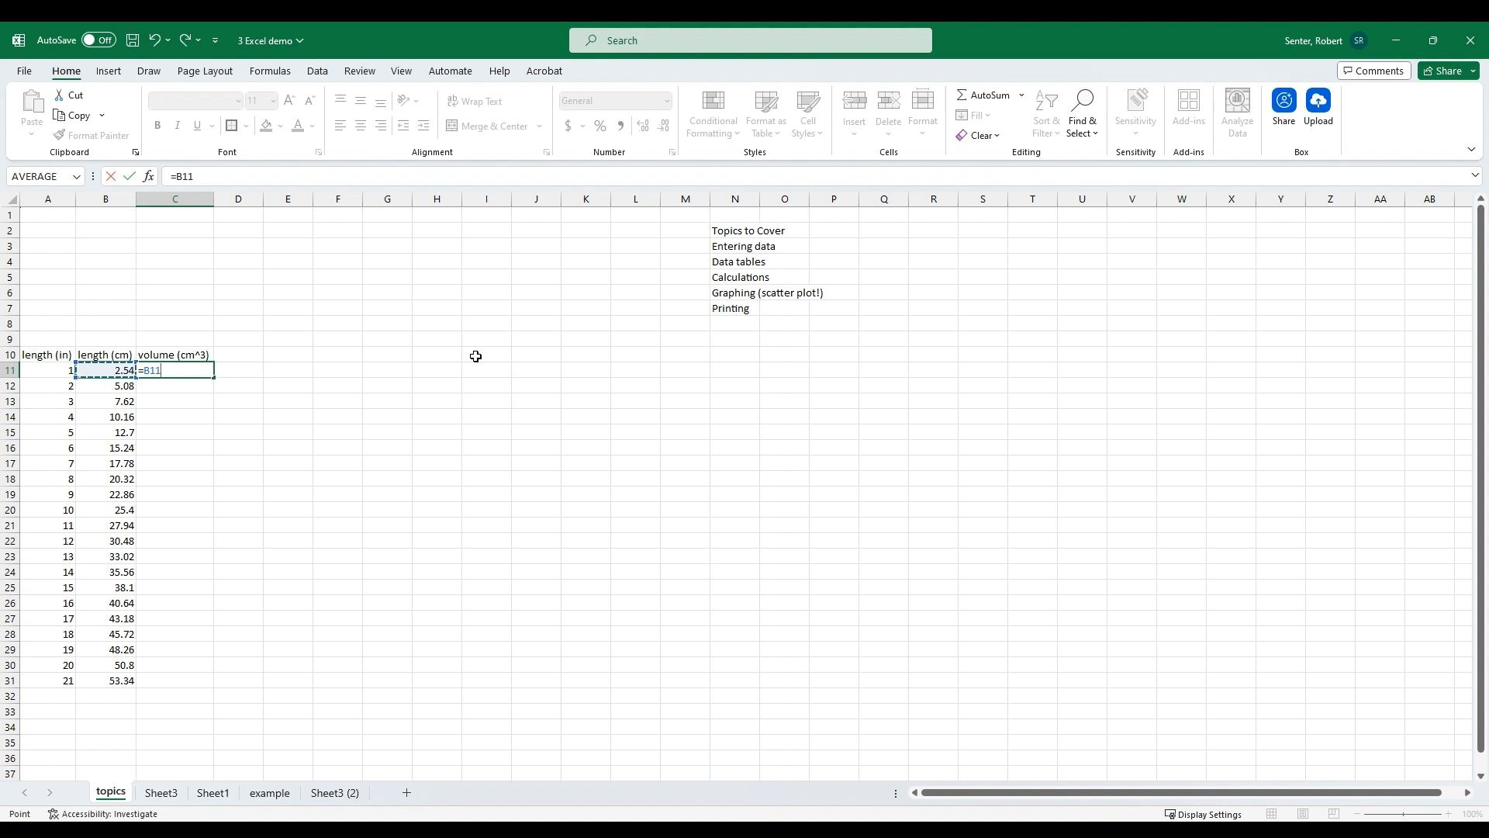
{"action": "type", "text": "^3"}
{"action": "key", "text": "Return"}
Step: Fill the C11 formula down through C31
{"action": "key", "text": "Up"}
{"action": "key", "text": "shift+Down"}
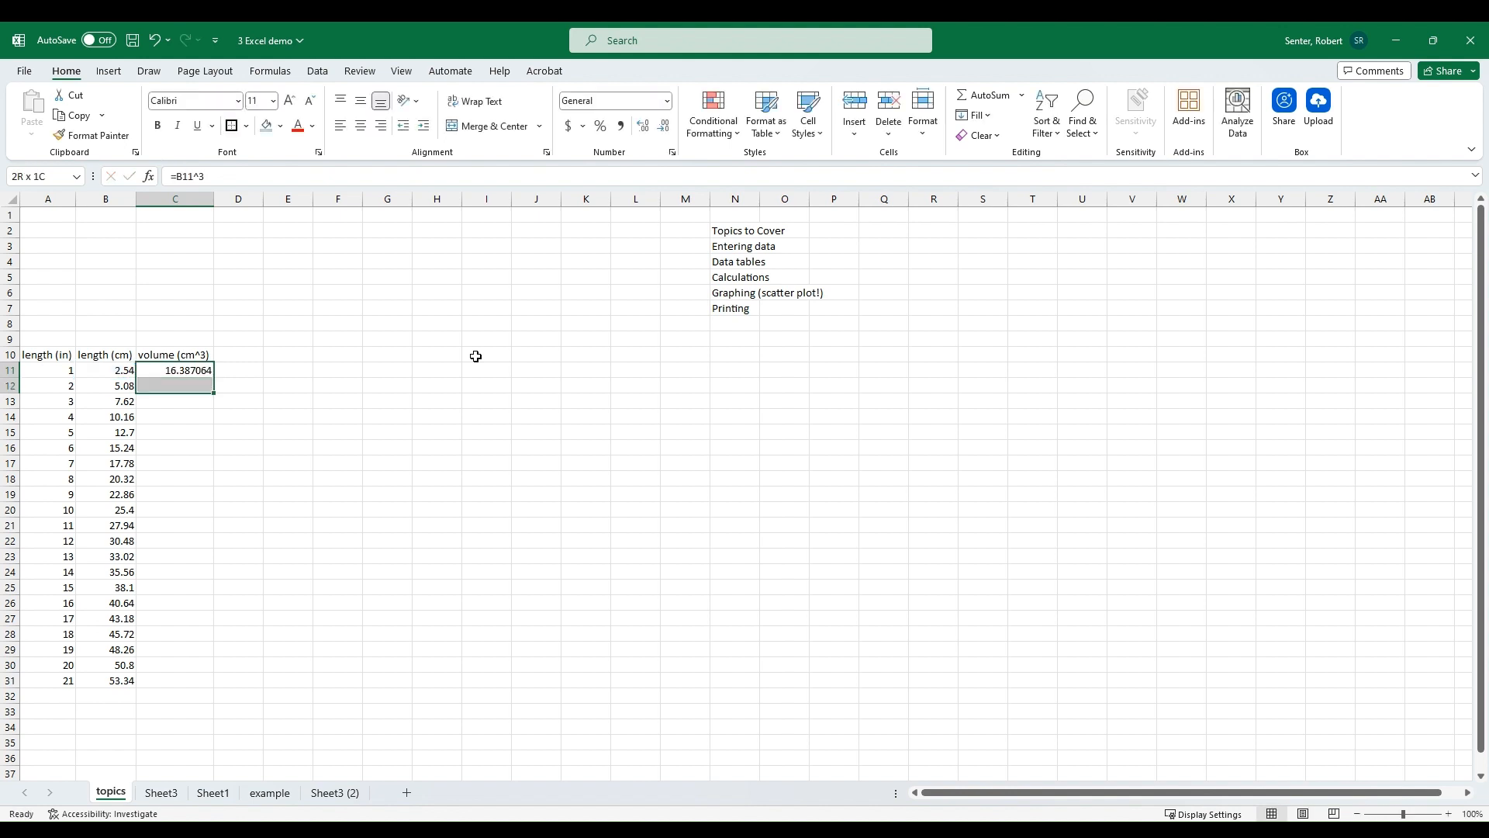
{"action": "key", "text": "shift+Down"}
{"action": "key", "text": "shift+Down"}
{"action": "key", "text": "shift+Down"}
{"action": "key", "text": "shift+Down"}
{"action": "key", "text": "shift+Down"}
{"action": "key", "text": "shift+Down"}
{"action": "key", "text": "shift+Down"}
{"action": "key", "text": "shift+Down"}
{"action": "key", "text": "shift+Down"}
{"action": "key", "text": "shift+Down"}
{"action": "key", "text": "shift+Down"}
{"action": "key", "text": "shift+Down"}
{"action": "key", "text": "shift+Down"}
{"action": "key", "text": "shift+Down"}
{"action": "key", "text": "shift+Down"}
{"action": "key", "text": "shift+Down"}
{"action": "key", "text": "shift+Down"}
{"action": "key", "text": "shift+Down"}
{"action": "key", "text": "shift+Down"}
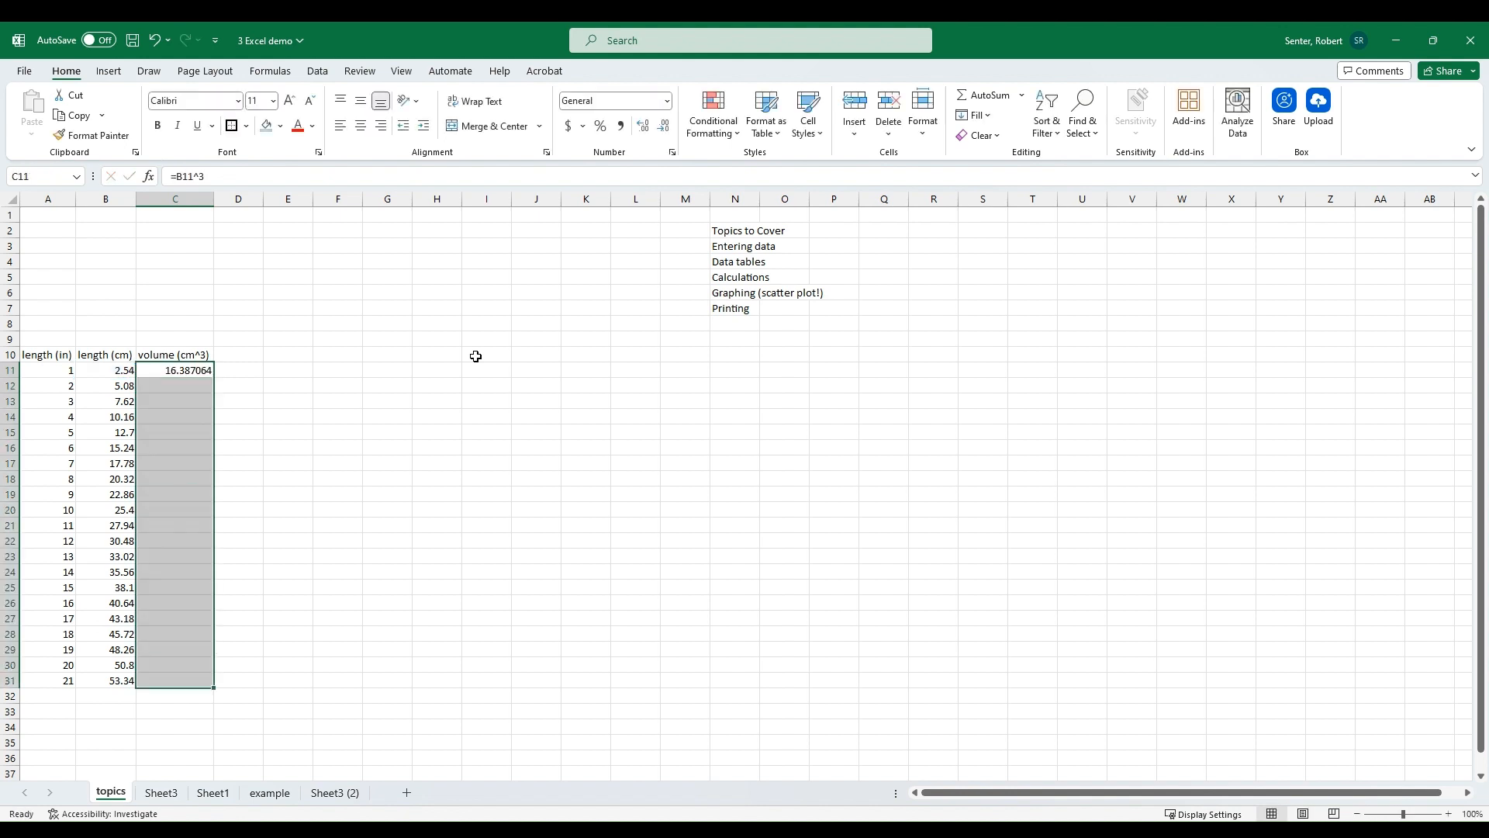
{"action": "key", "text": "ctrl+d"}
{"action": "left_click", "coordinate": [394, 479]}
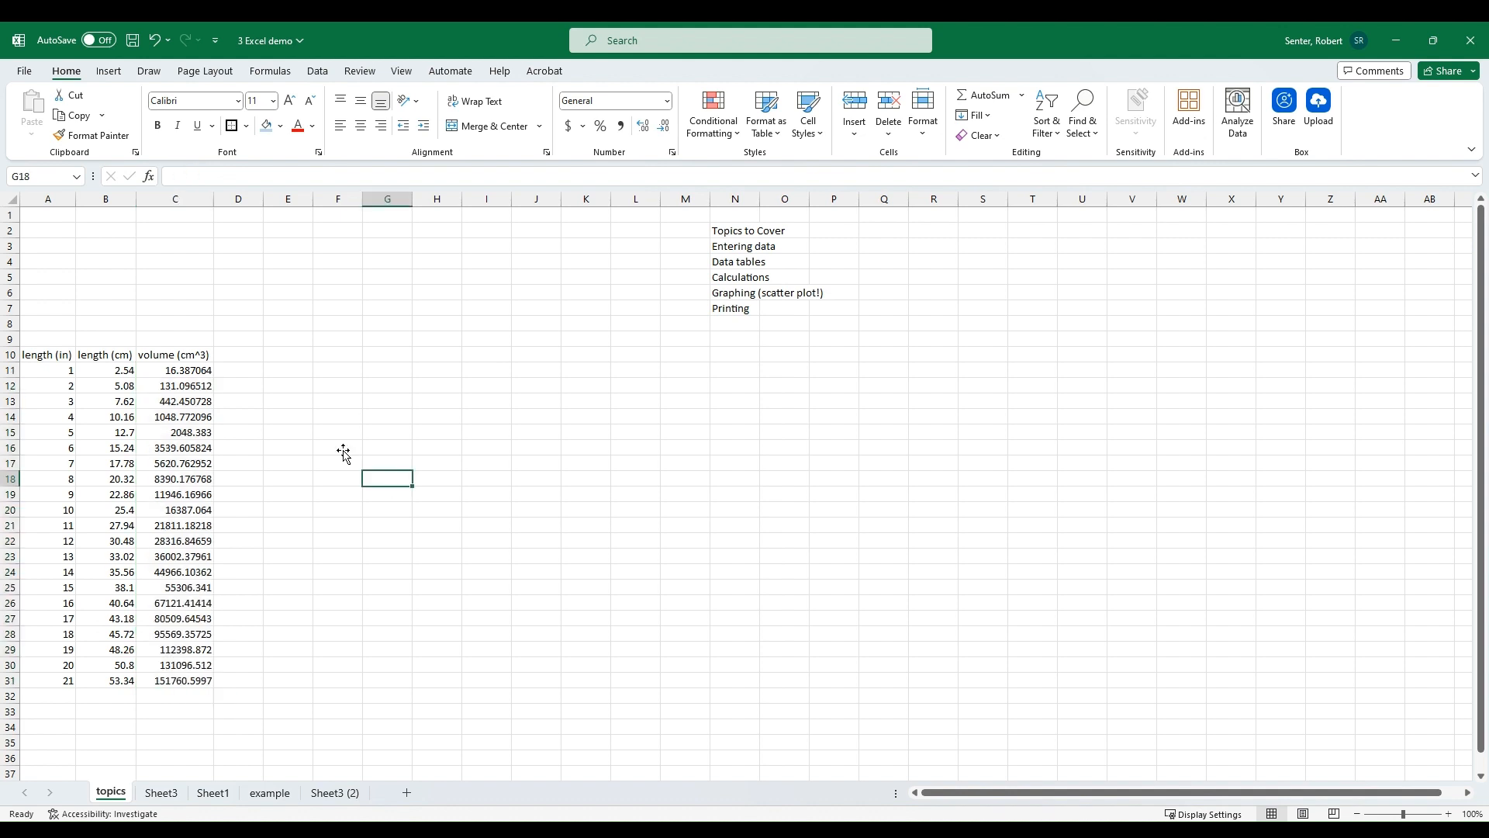
Step: Widen column C, then narrow it back to fit its contents
{"action": "left_click", "coordinate": [62, 356]}
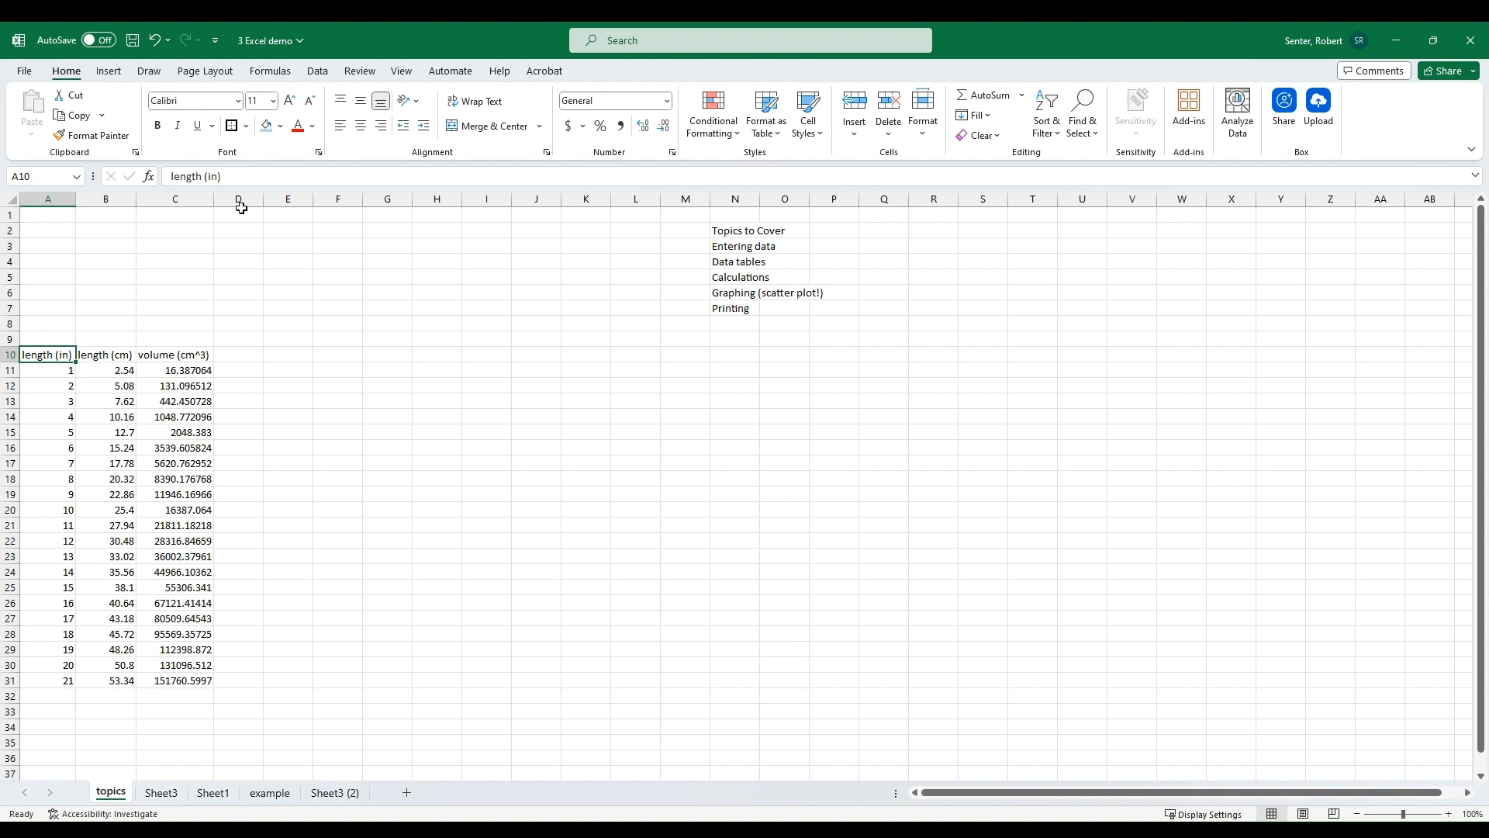
{"action": "left_click_drag", "start_coordinate": [213, 199], "coordinate": [360, 199]}
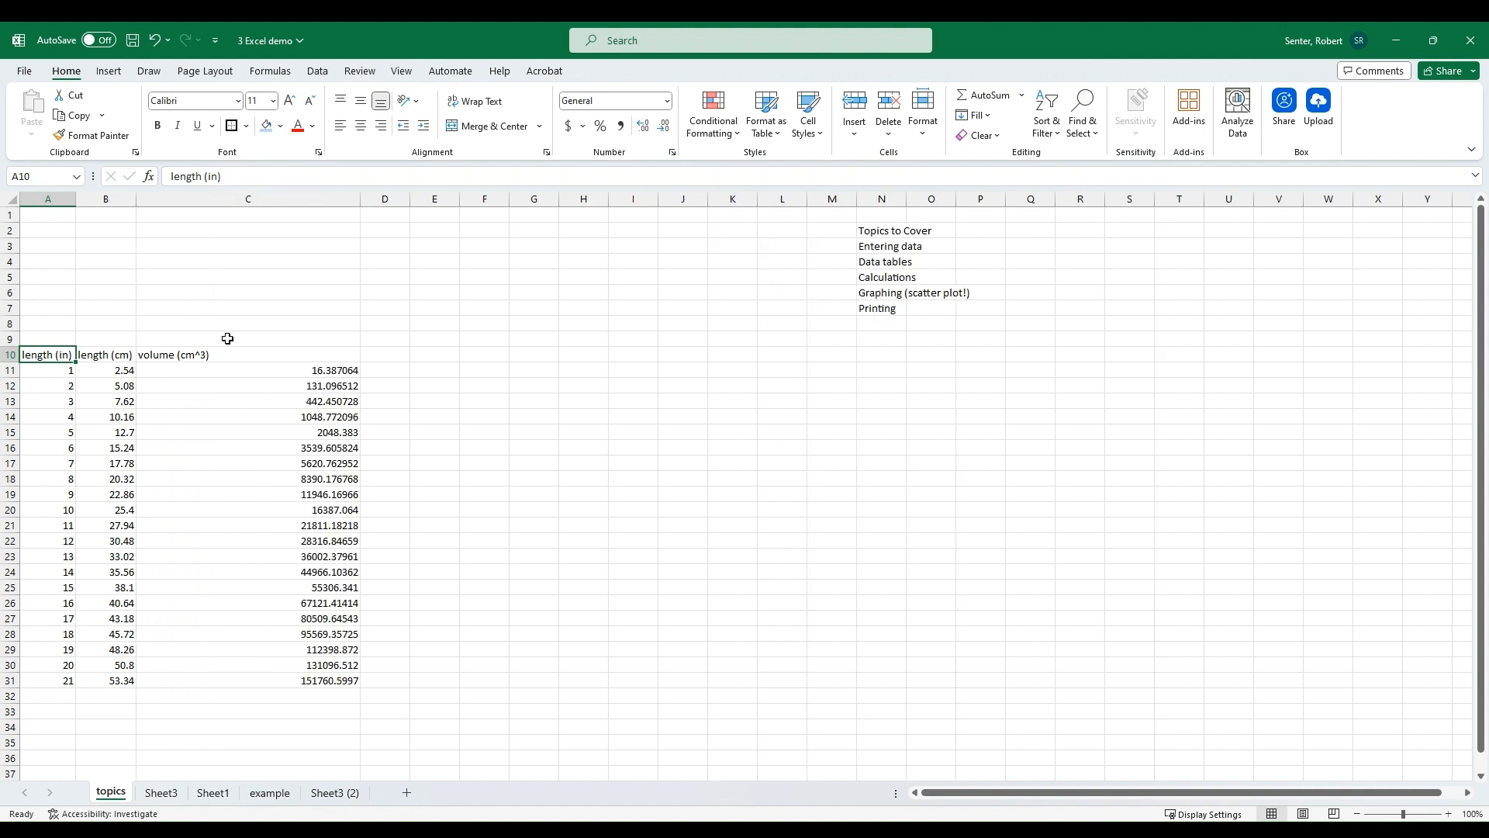
{"action": "left_click", "coordinate": [310, 385]}
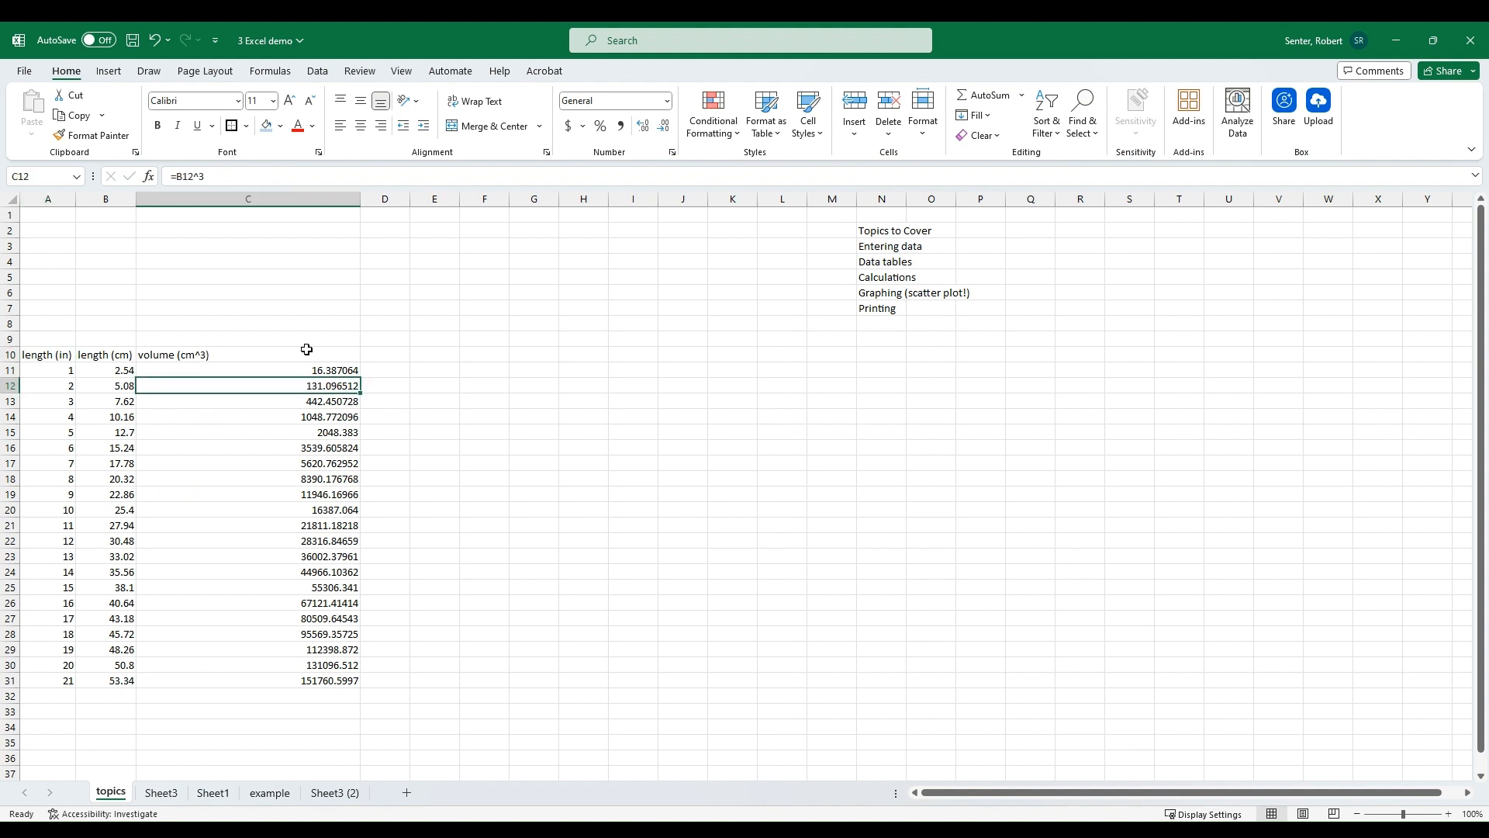
{"action": "left_click_drag", "start_coordinate": [354, 195], "coordinate": [217, 228]}
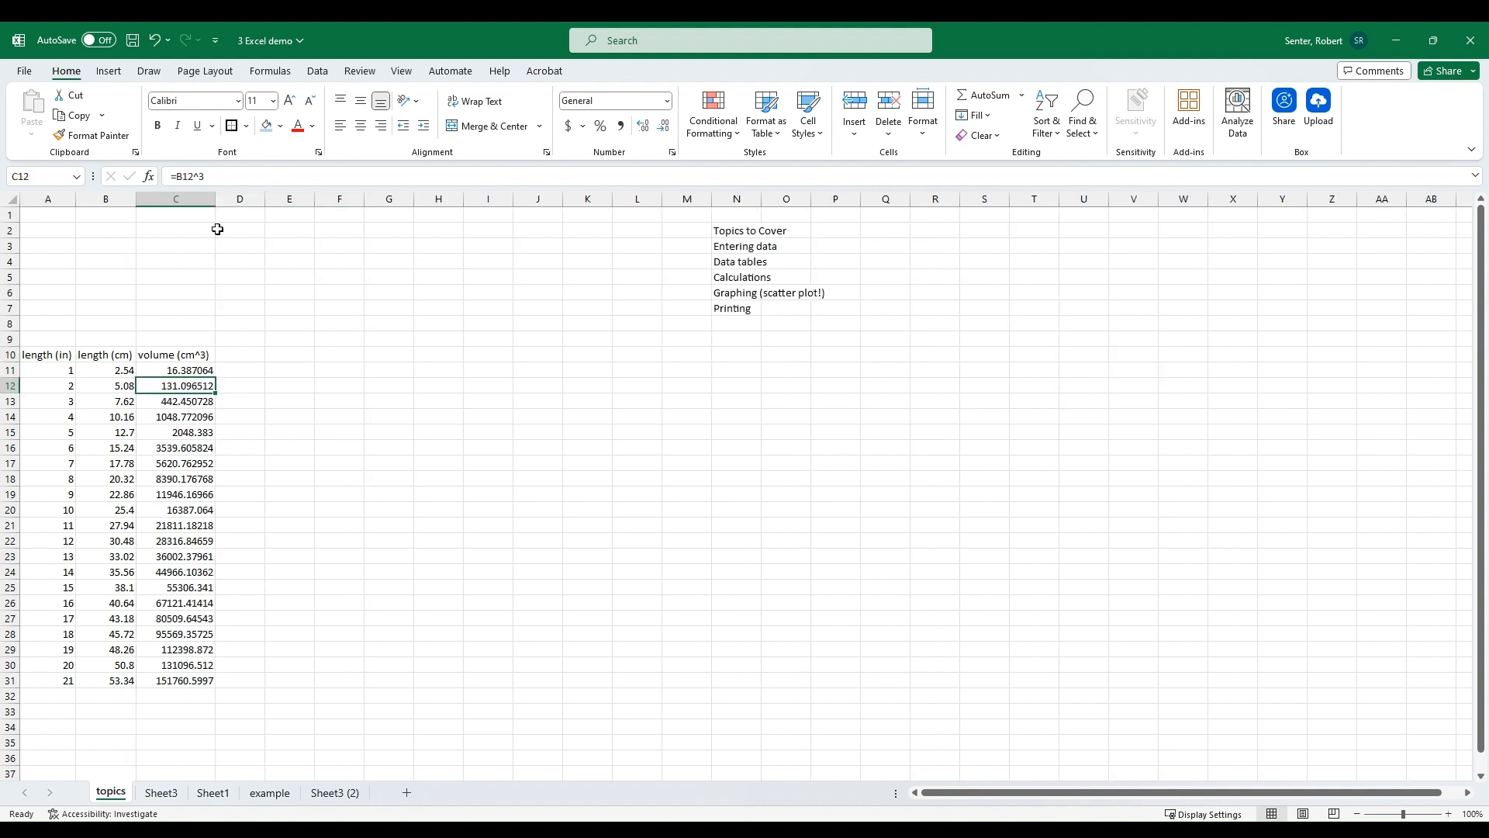
Step: Center-align all cells on the sheet
{"action": "left_click", "coordinate": [12, 198]}
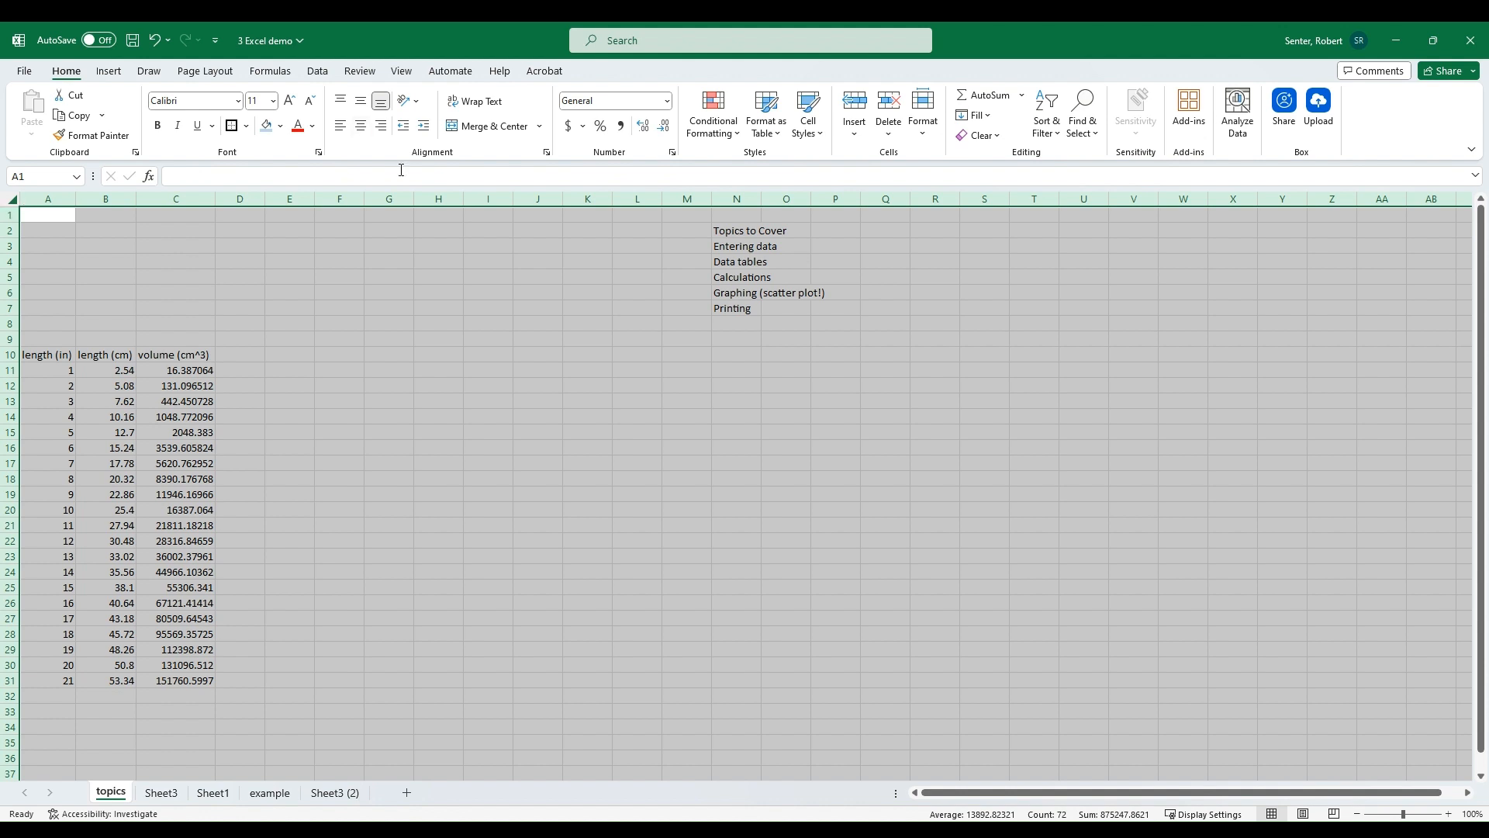
{"action": "left_click", "coordinate": [360, 124]}
{"action": "left_click", "coordinate": [291, 353]}
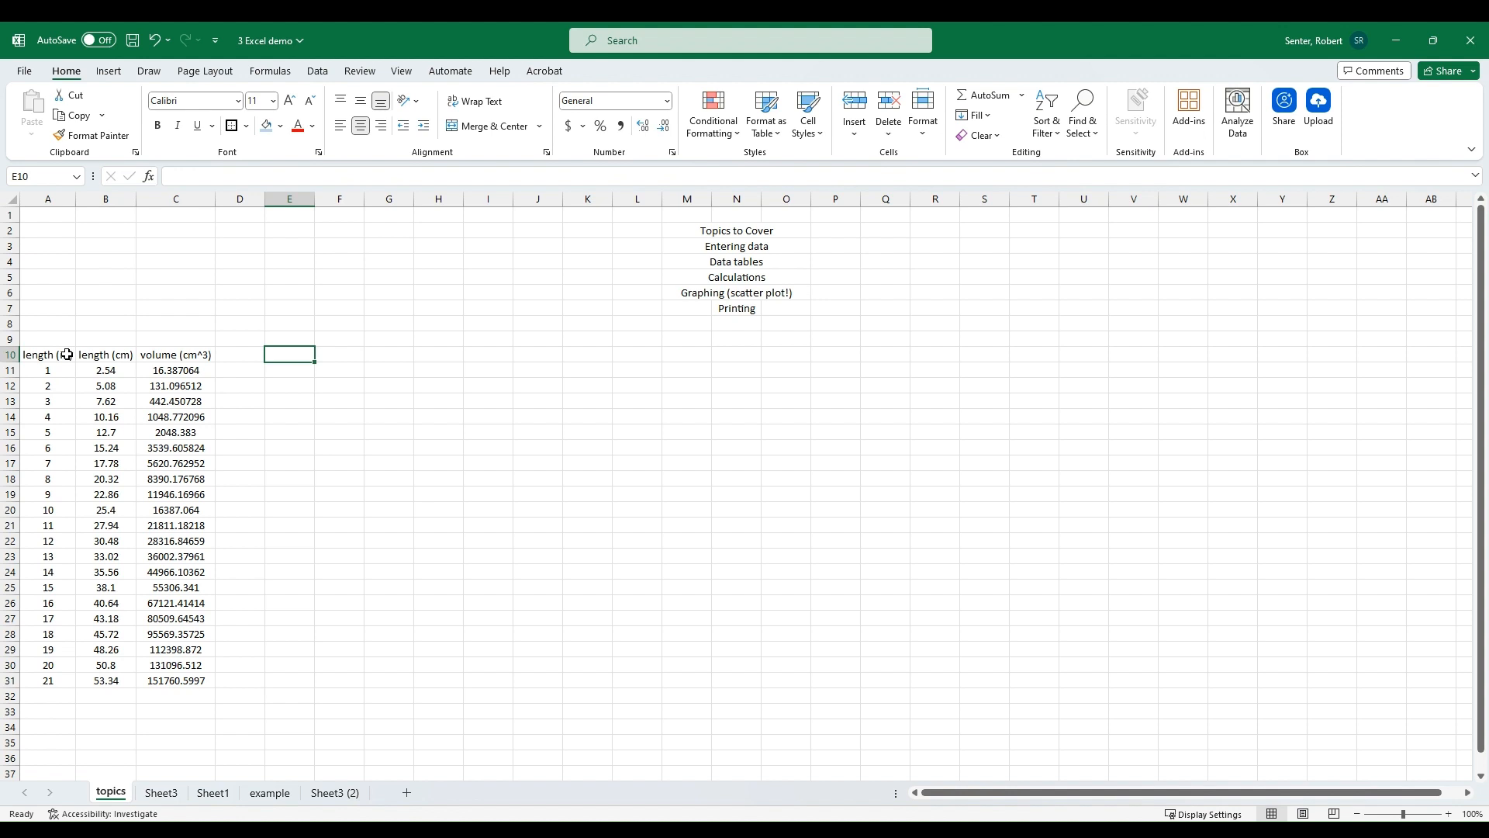
Step: Bold the header row A10:C10 and apply a border to it
{"action": "left_click_drag", "start_coordinate": [70, 348], "coordinate": [176, 355]}
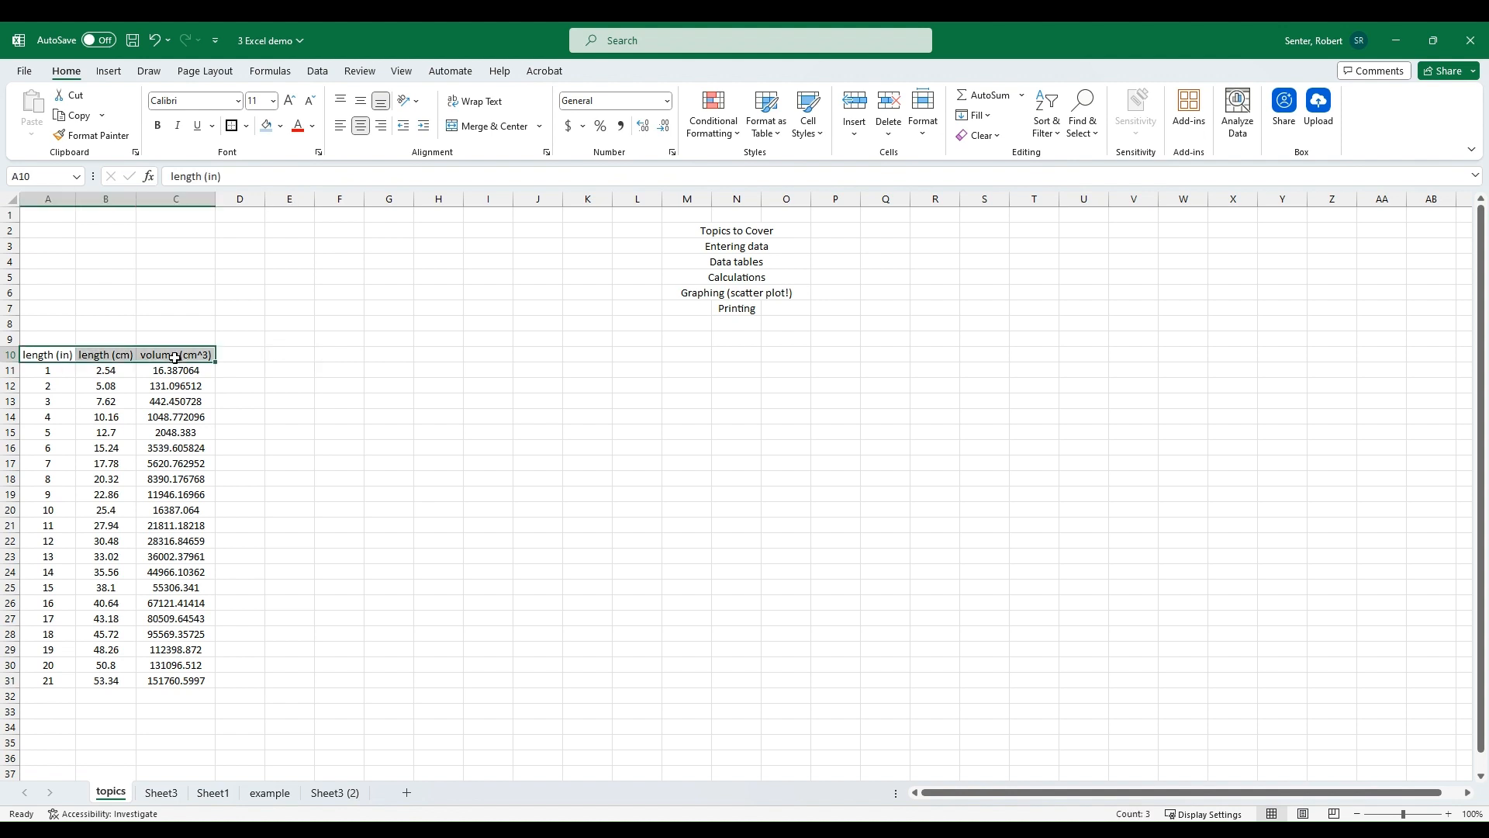
{"action": "left_click", "coordinate": [159, 126]}
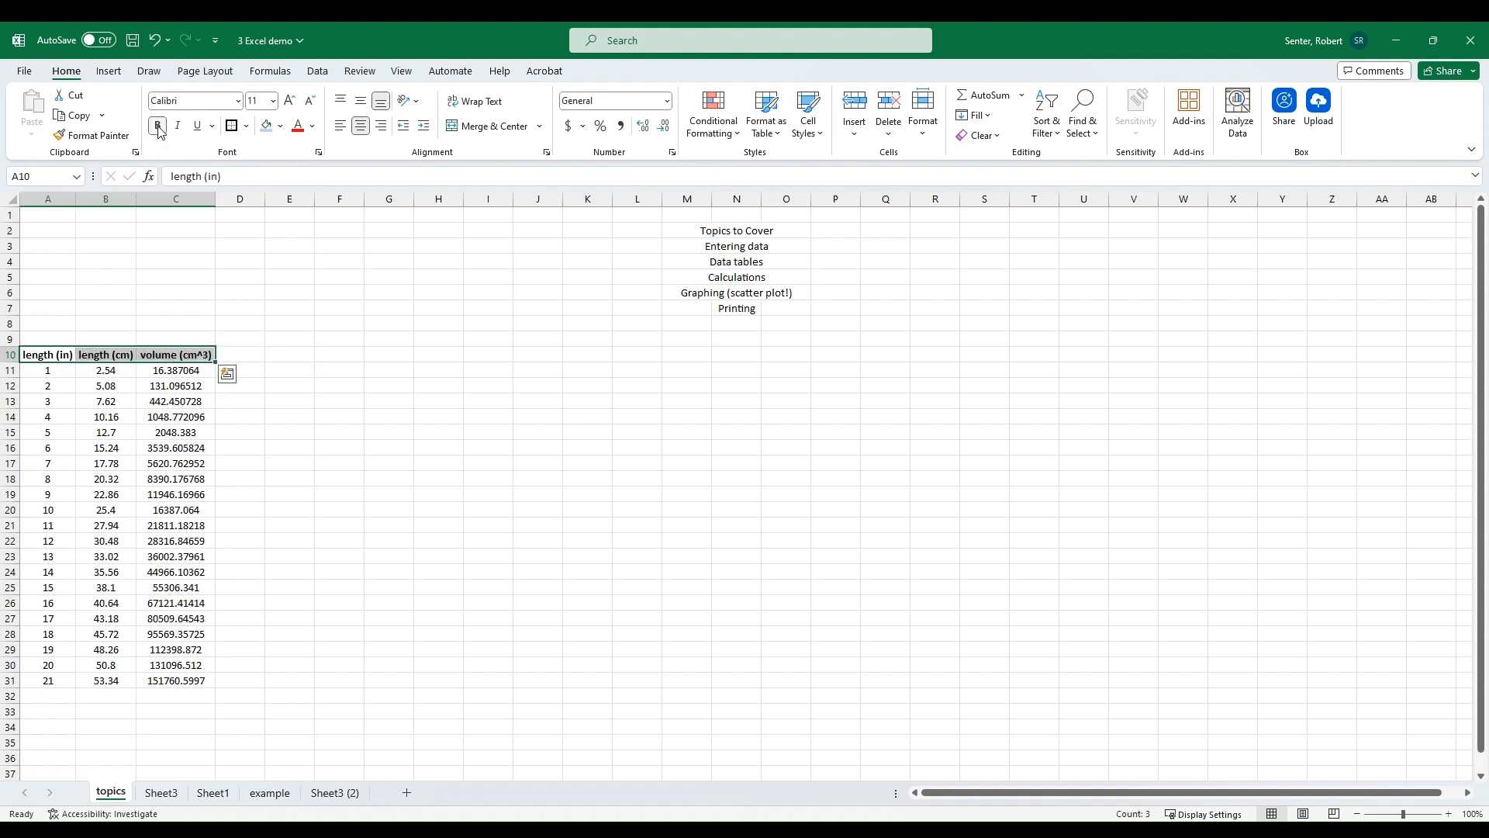
{"action": "left_click", "coordinate": [232, 128]}
Step: Apply all borders to the table cells A11:C31
{"action": "left_click_drag", "start_coordinate": [35, 374], "coordinate": [172, 620]}
{"action": "left_click", "coordinate": [246, 126]}
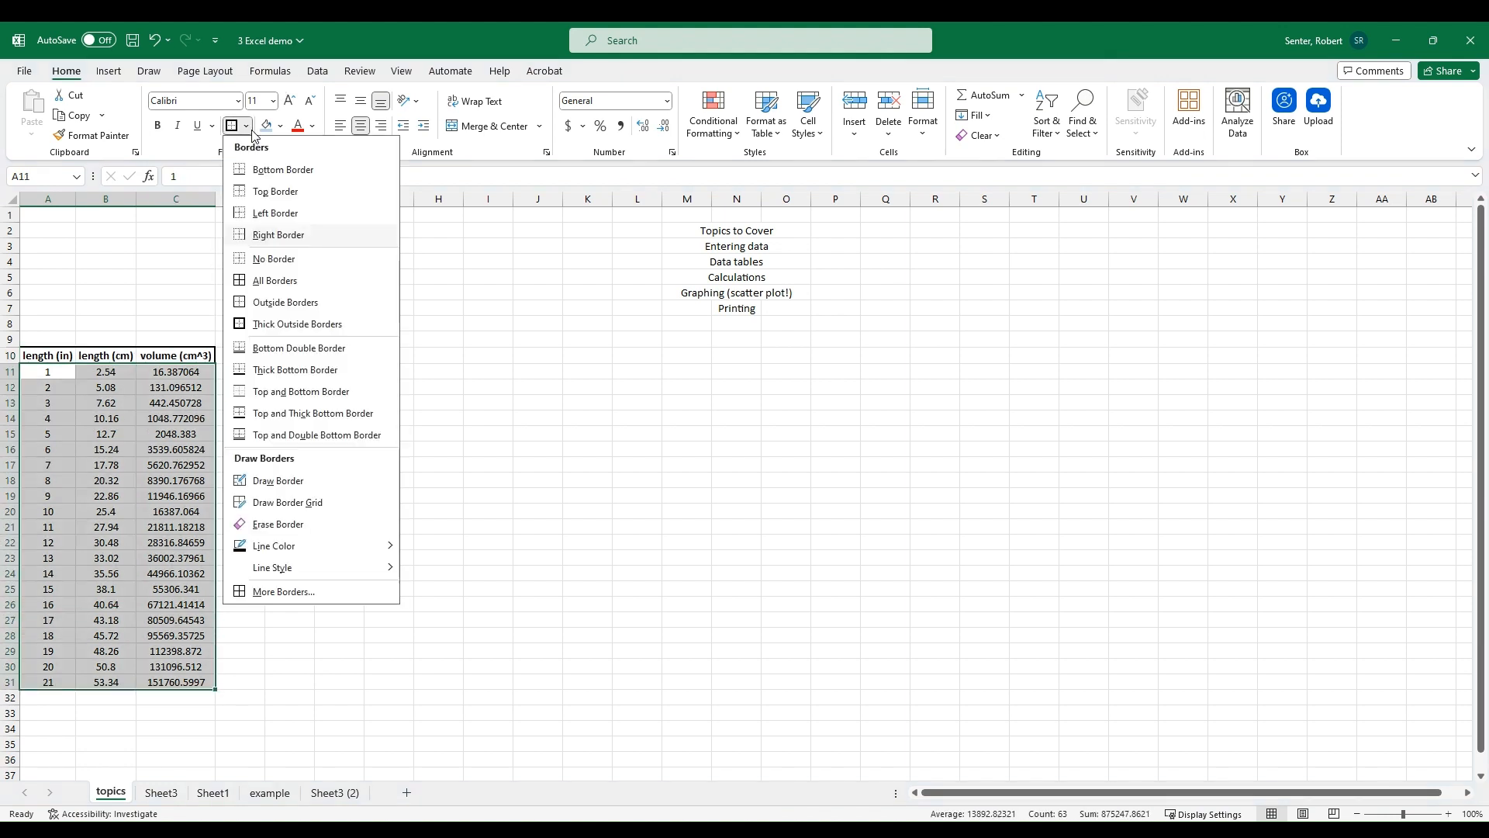
{"action": "left_click", "coordinate": [275, 280]}
{"action": "left_click", "coordinate": [53, 354]}
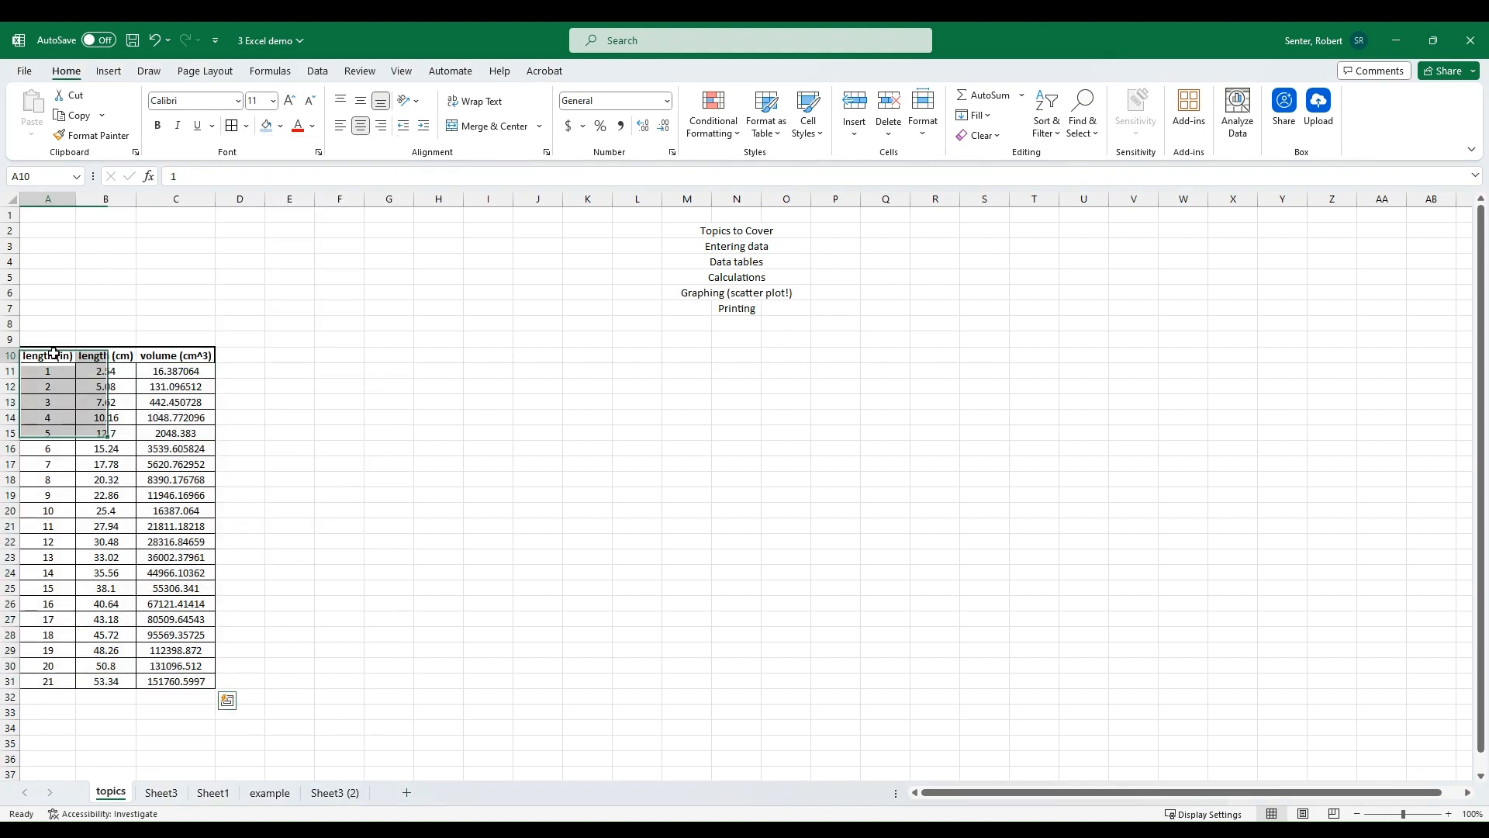
Step: Apply a thick outside border around the table A10:C31
{"action": "left_click_drag", "start_coordinate": [52, 354], "coordinate": [196, 681]}
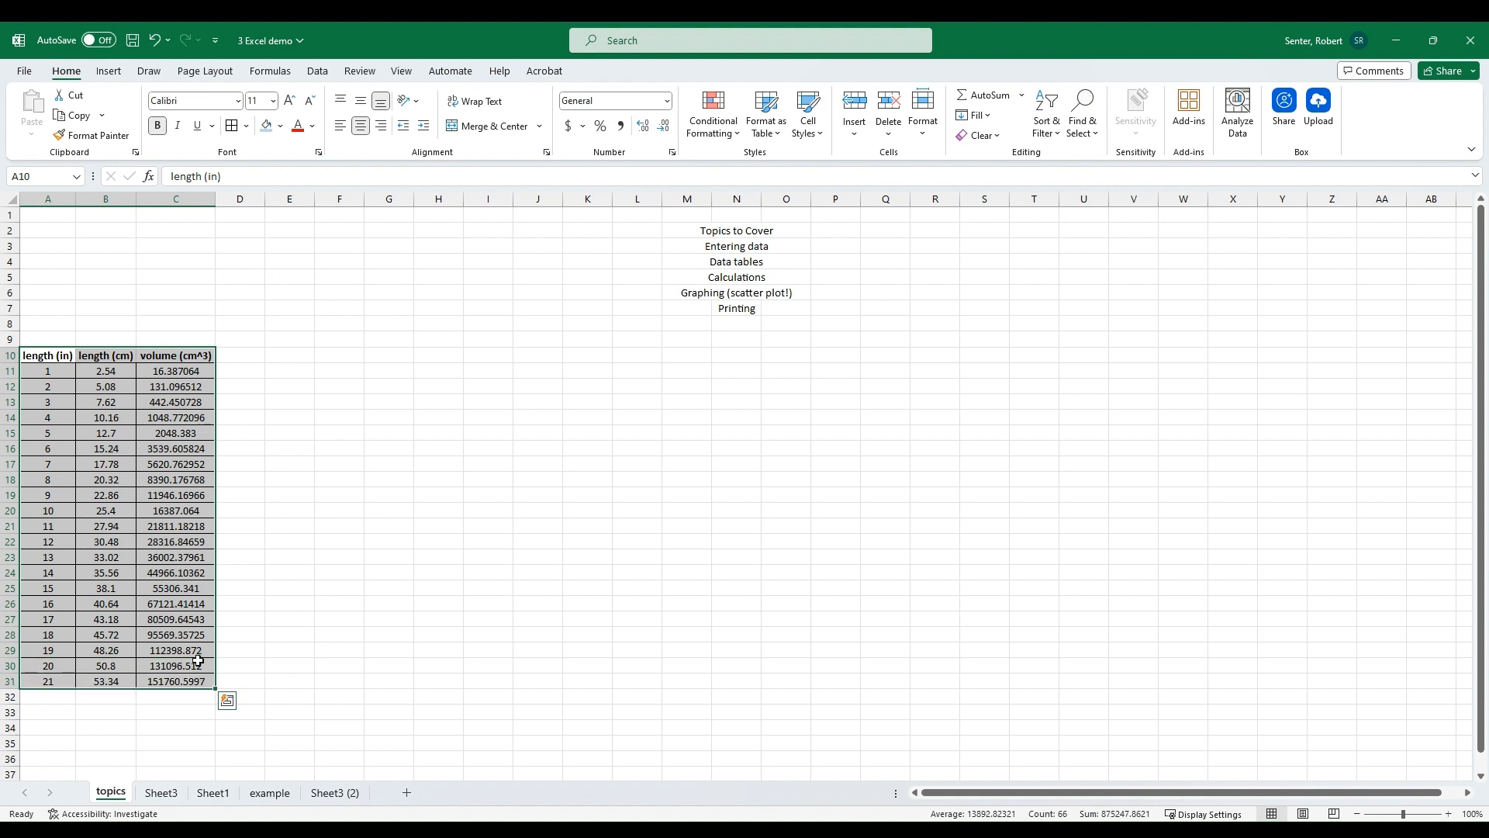
{"action": "left_click", "coordinate": [246, 128]}
{"action": "left_click", "coordinate": [272, 322]}
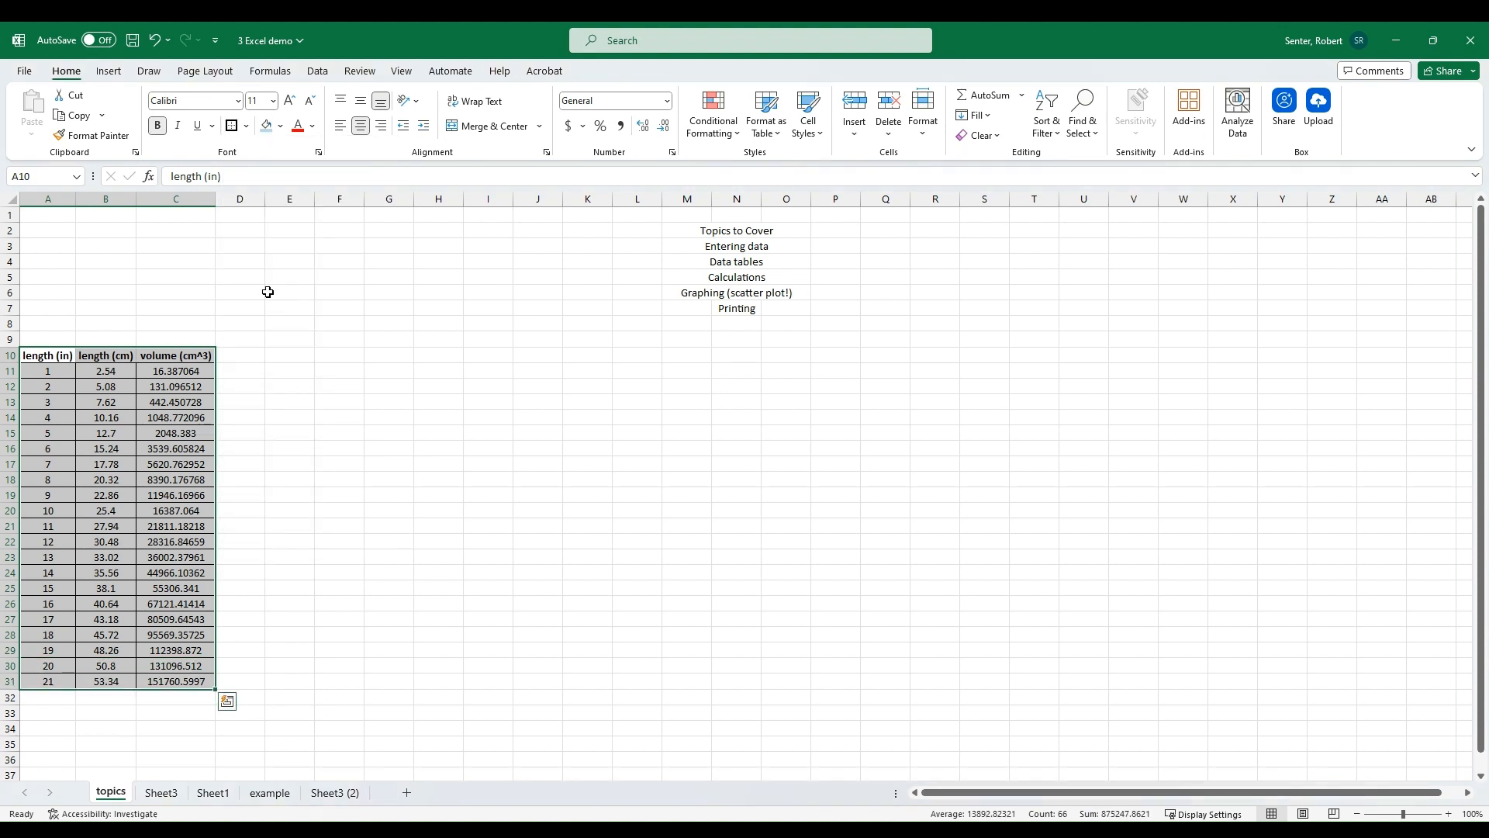
Step: Move the whole table up so its header sits in B2:D2
{"action": "key", "text": "Down"}
{"action": "key", "text": "Down"}
{"action": "left_click_drag", "start_coordinate": [48, 361], "coordinate": [193, 698]}
{"action": "left_click_drag", "start_coordinate": [82, 361], "coordinate": [149, 242]}
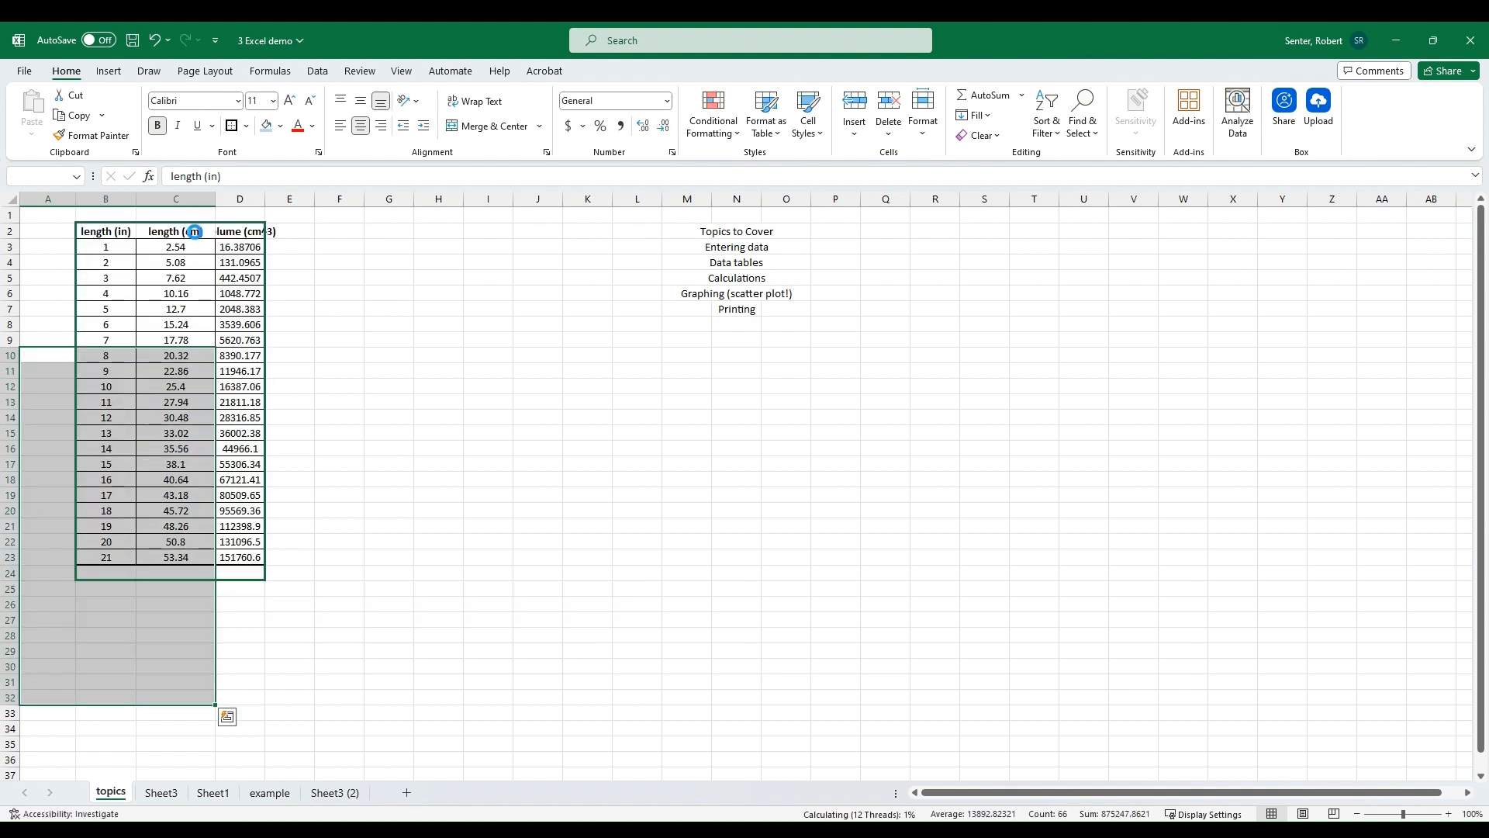
{"action": "left_click", "coordinate": [335, 257]}
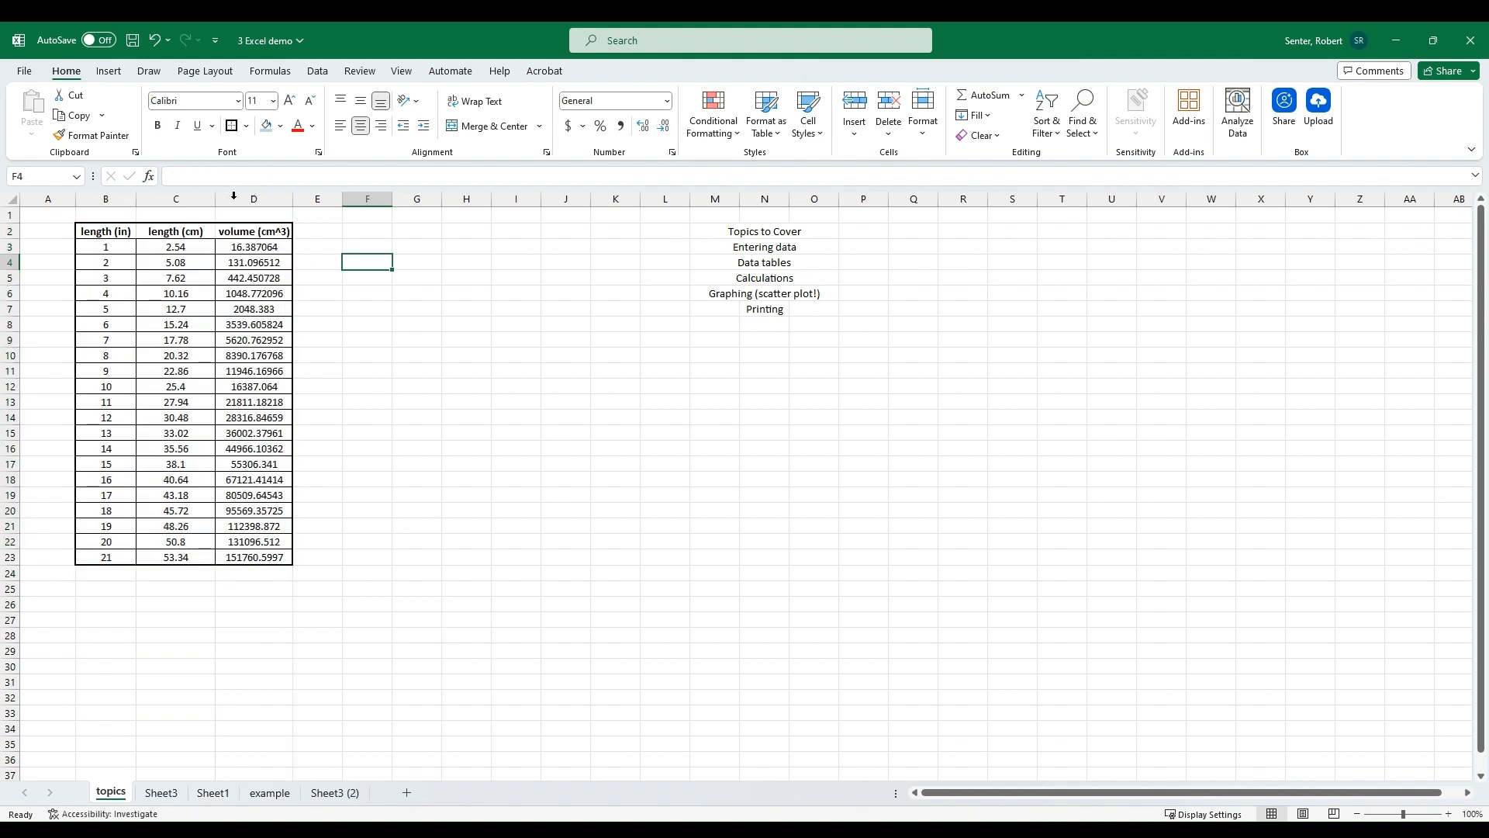
Step: Fill the header row B2:D2 with a light blue background
{"action": "left_click", "coordinate": [390, 320]}
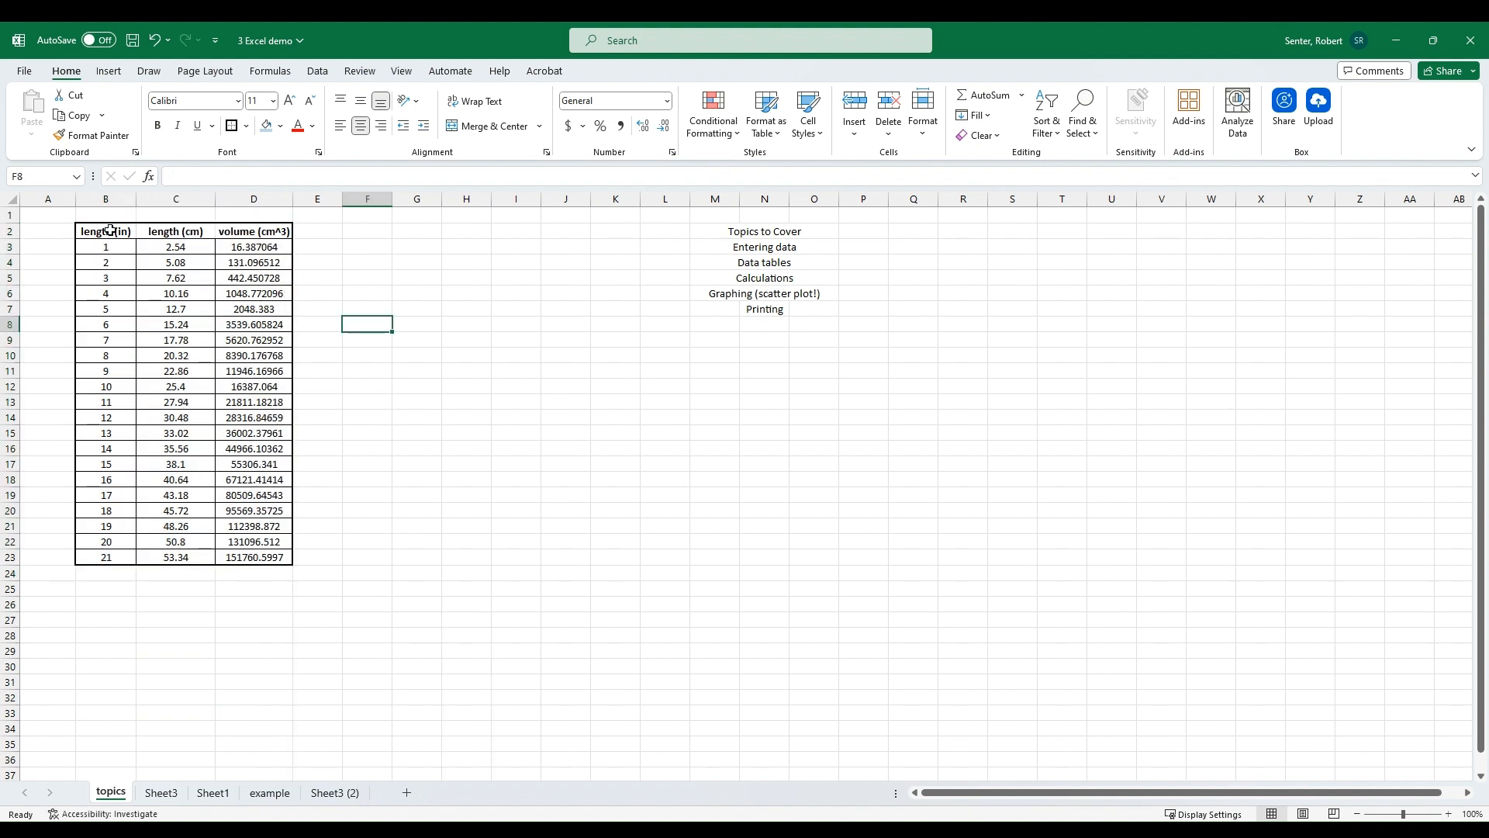
{"action": "left_click_drag", "start_coordinate": [109, 233], "coordinate": [242, 223]}
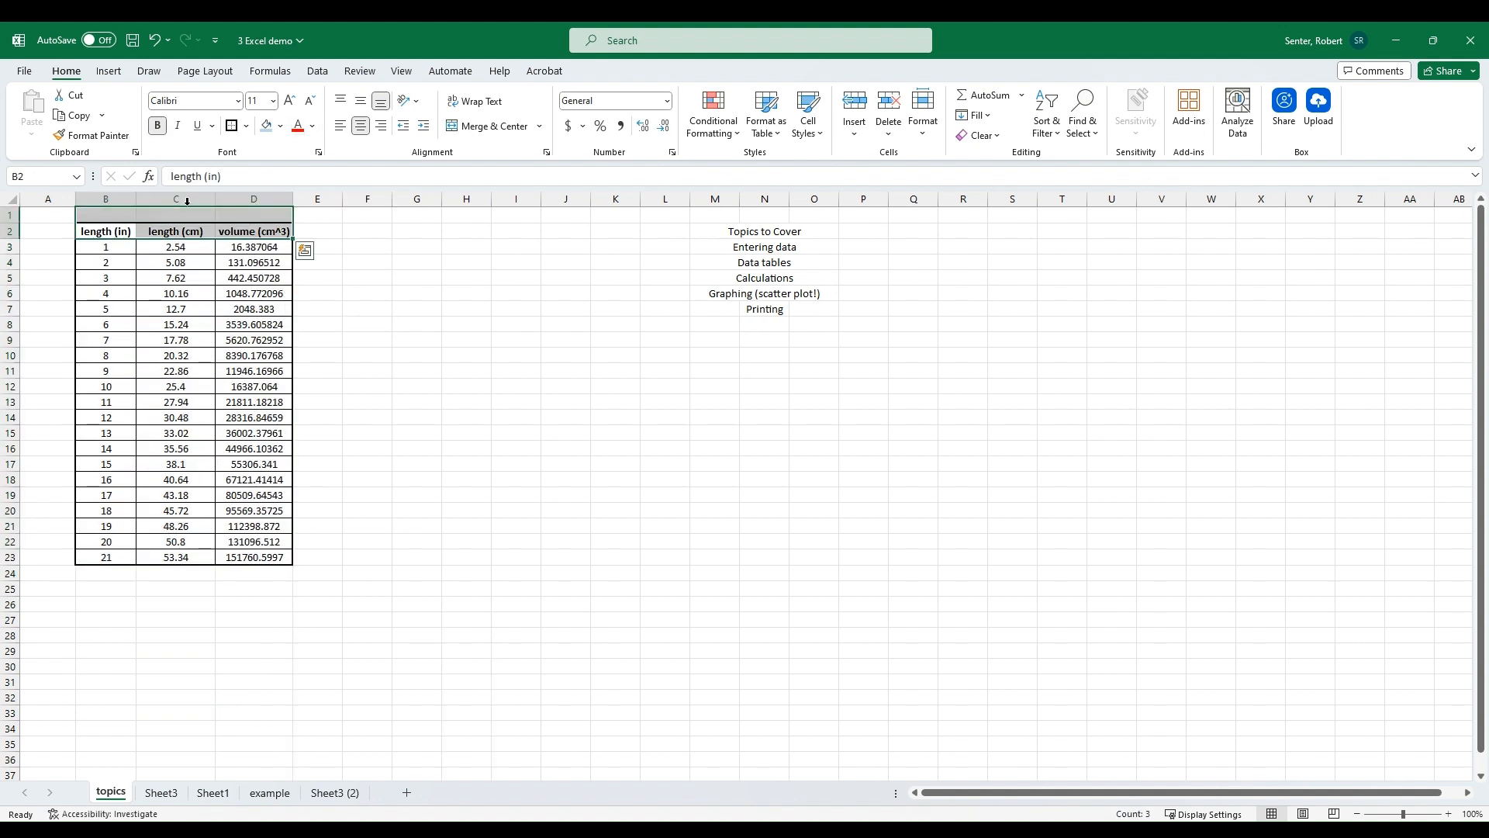
{"action": "left_click", "coordinate": [266, 125]}
{"action": "left_click", "coordinate": [379, 324]}
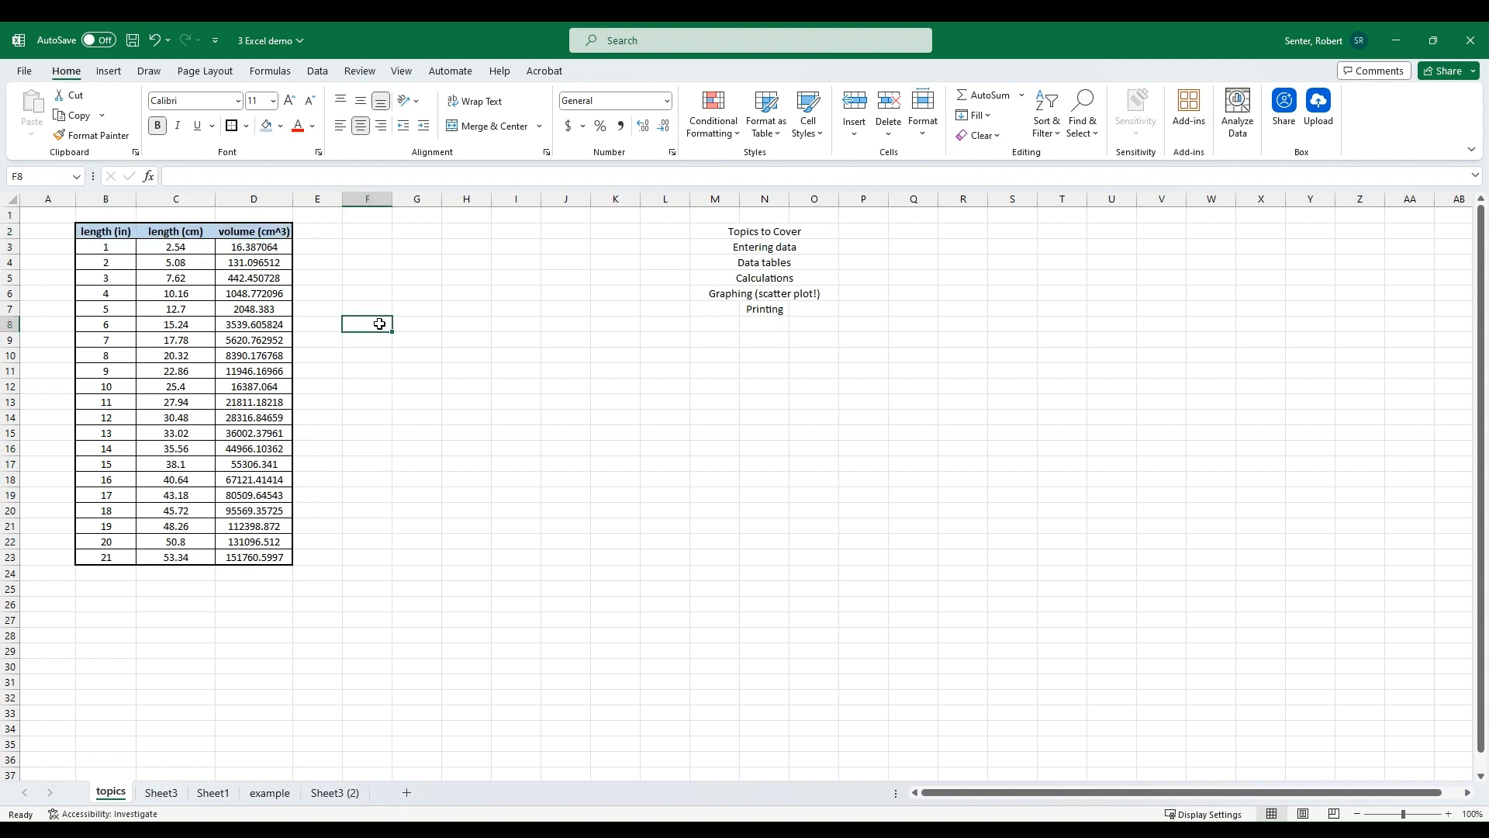
Step: Capitalize the three header labels to Length (in), Length (cm) and Volume (cm^3)
{"action": "left_click", "coordinate": [85, 220]}
{"action": "left_click", "coordinate": [93, 234]}
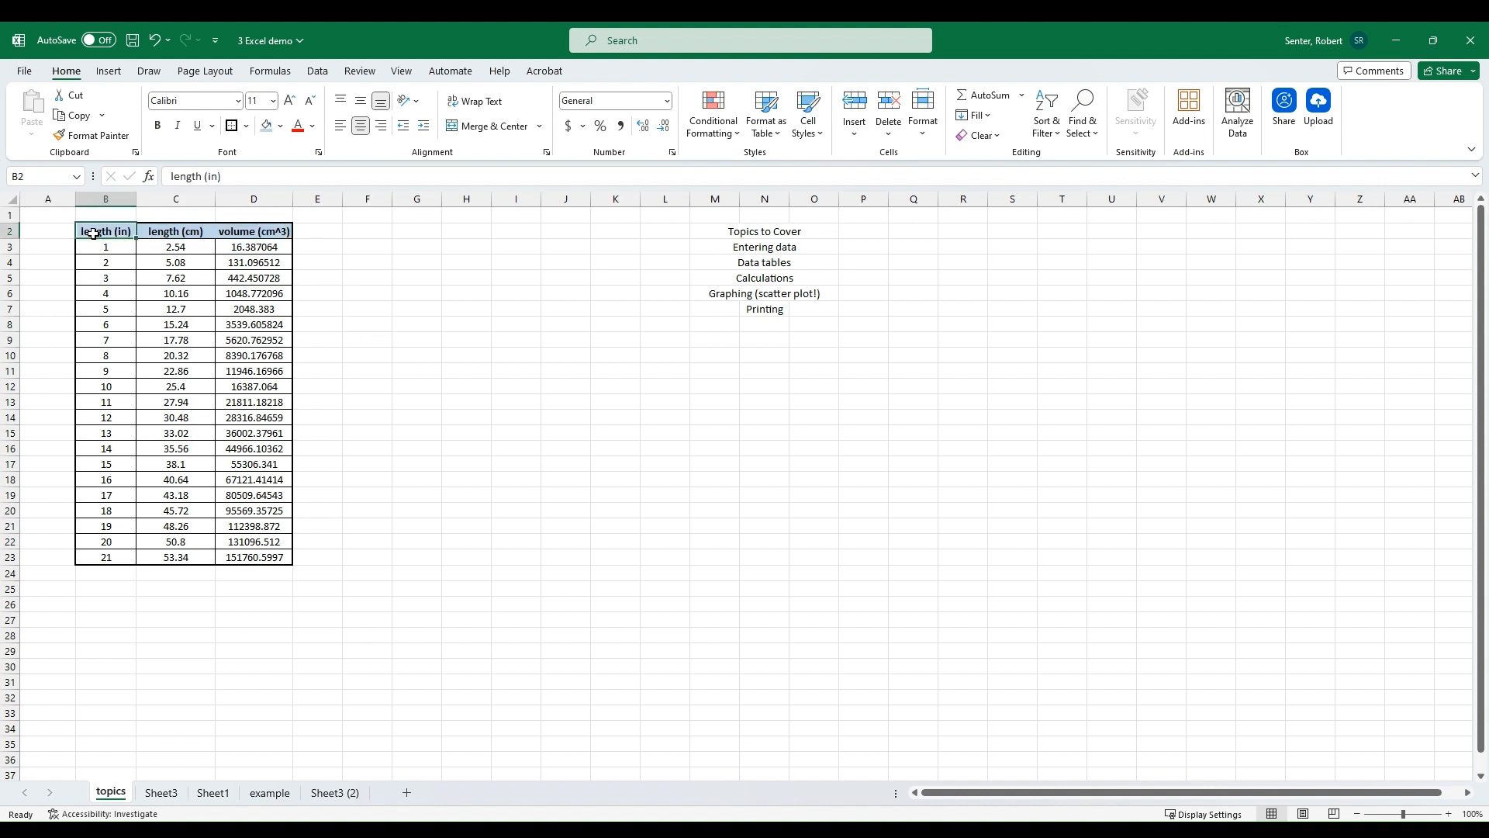
{"action": "left_click", "coordinate": [171, 176]}
{"action": "type", "text": "L"}
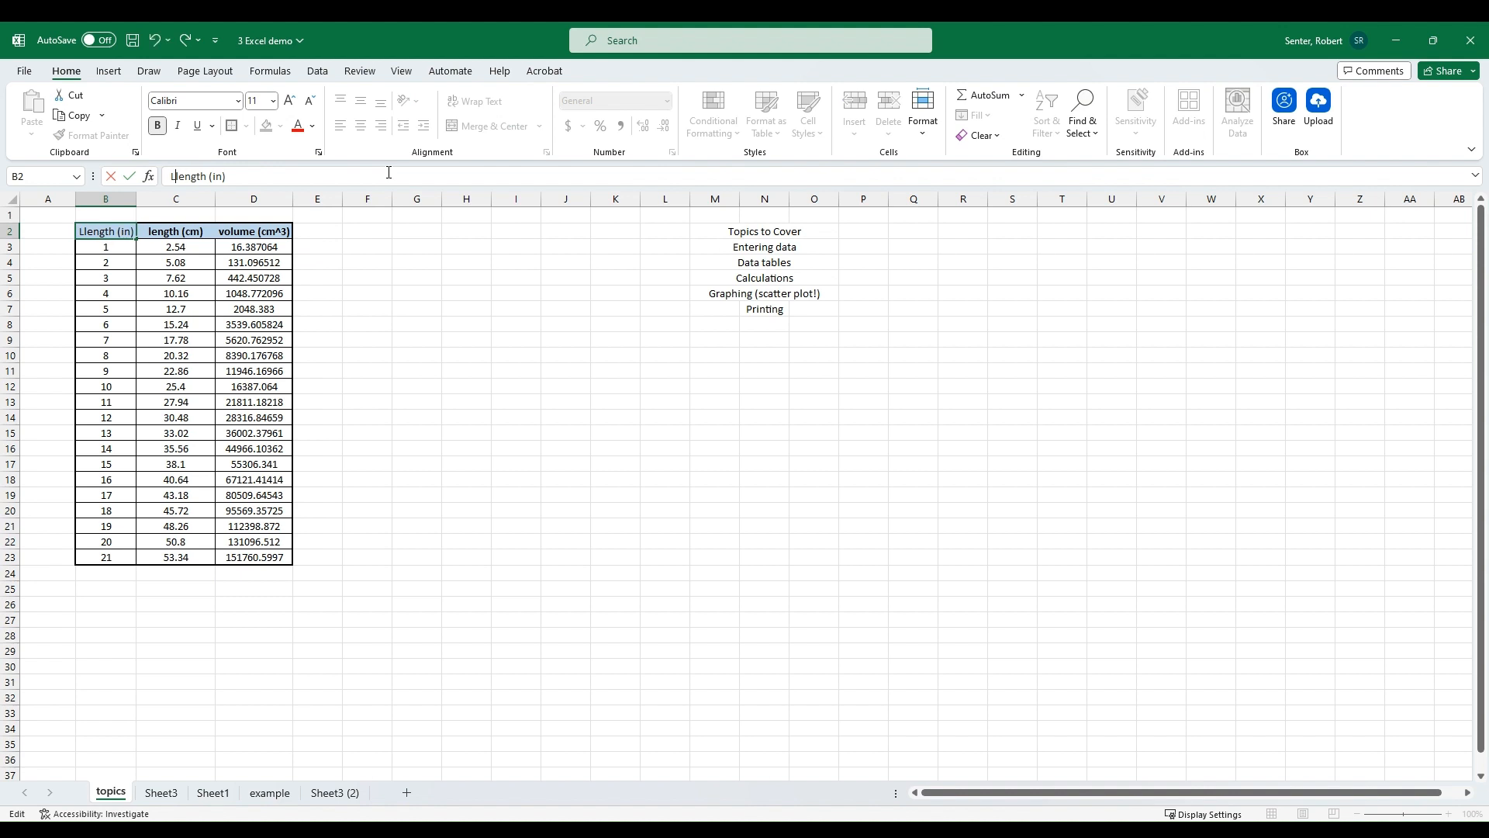
{"action": "key", "text": "Delete"}
{"action": "key", "text": "Tab"}
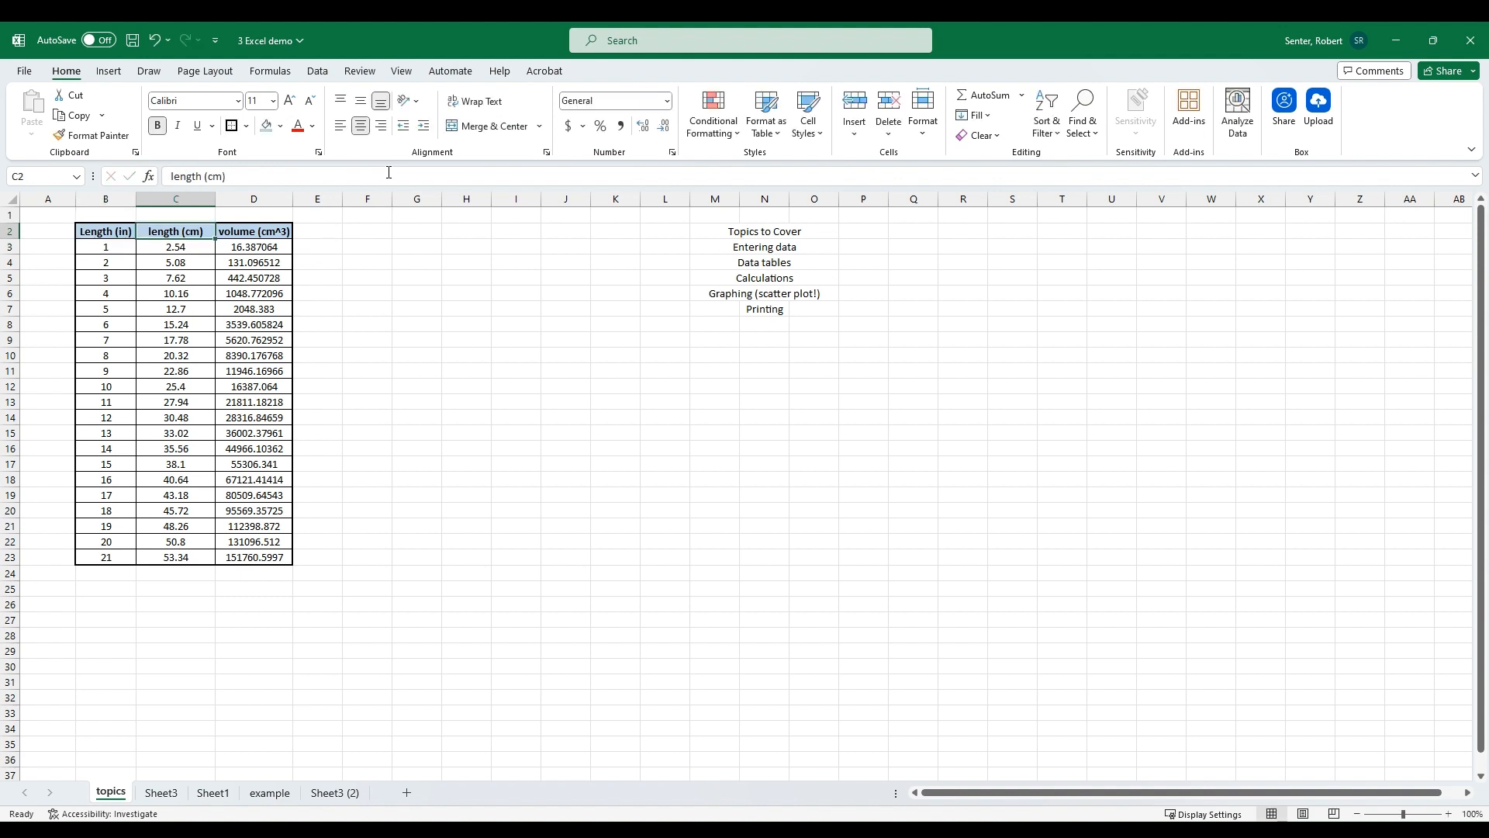
{"action": "left_click", "coordinate": [172, 176]}
{"action": "type", "text": "L"}
{"action": "key", "text": "Delete"}
{"action": "key", "text": "Tab"}
{"action": "left_click", "coordinate": [171, 176]}
{"action": "key", "text": "BackSpace"}
{"action": "type", "text": "V"}
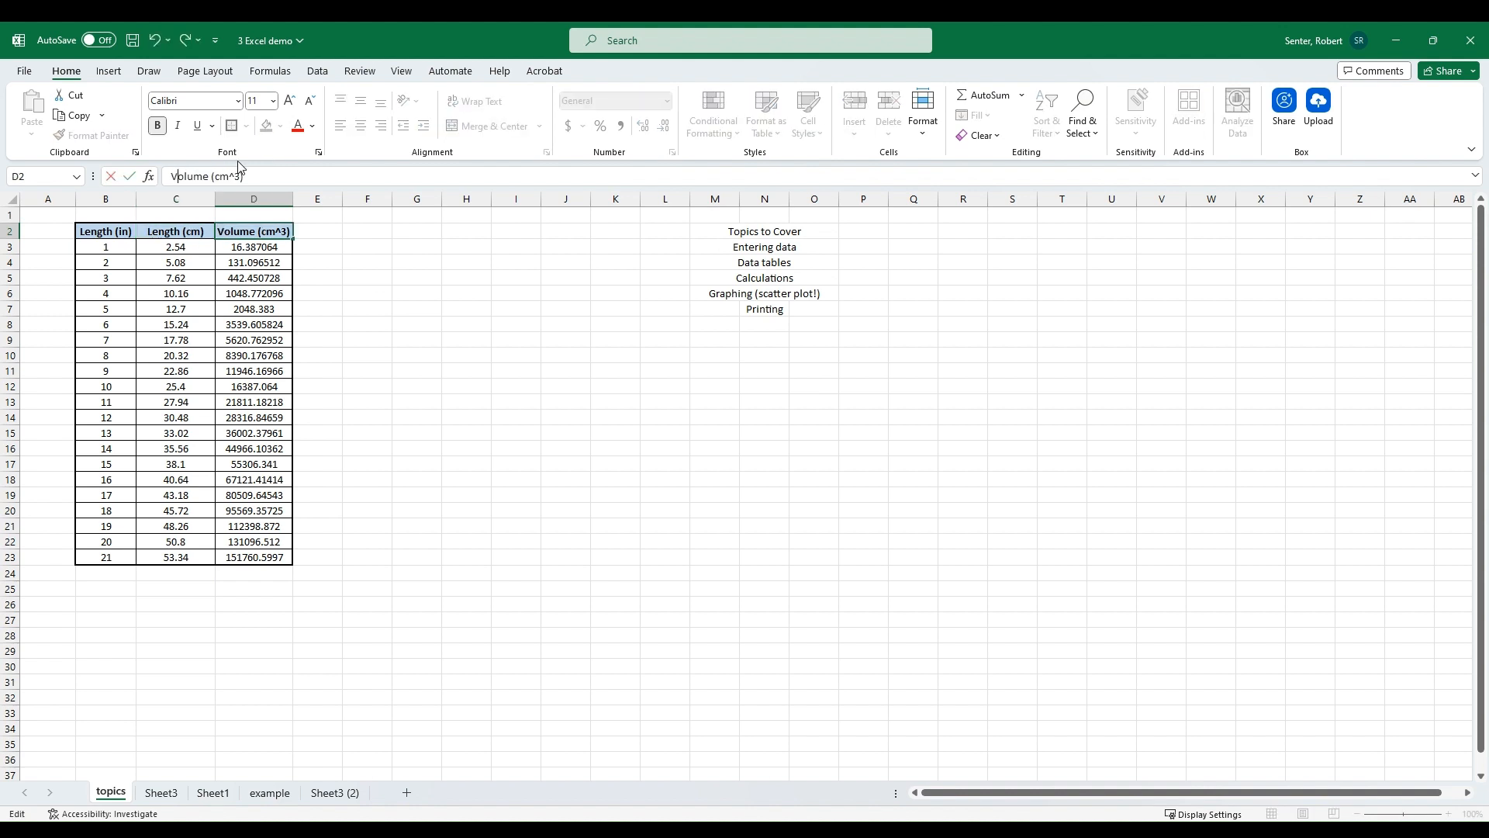
{"action": "key", "text": "Return"}
Step: Format the centimetre column C3:C23 to show two decimal places
{"action": "left_click_drag", "start_coordinate": [106, 262], "coordinate": [104, 541]}
{"action": "left_click", "coordinate": [96, 608]}
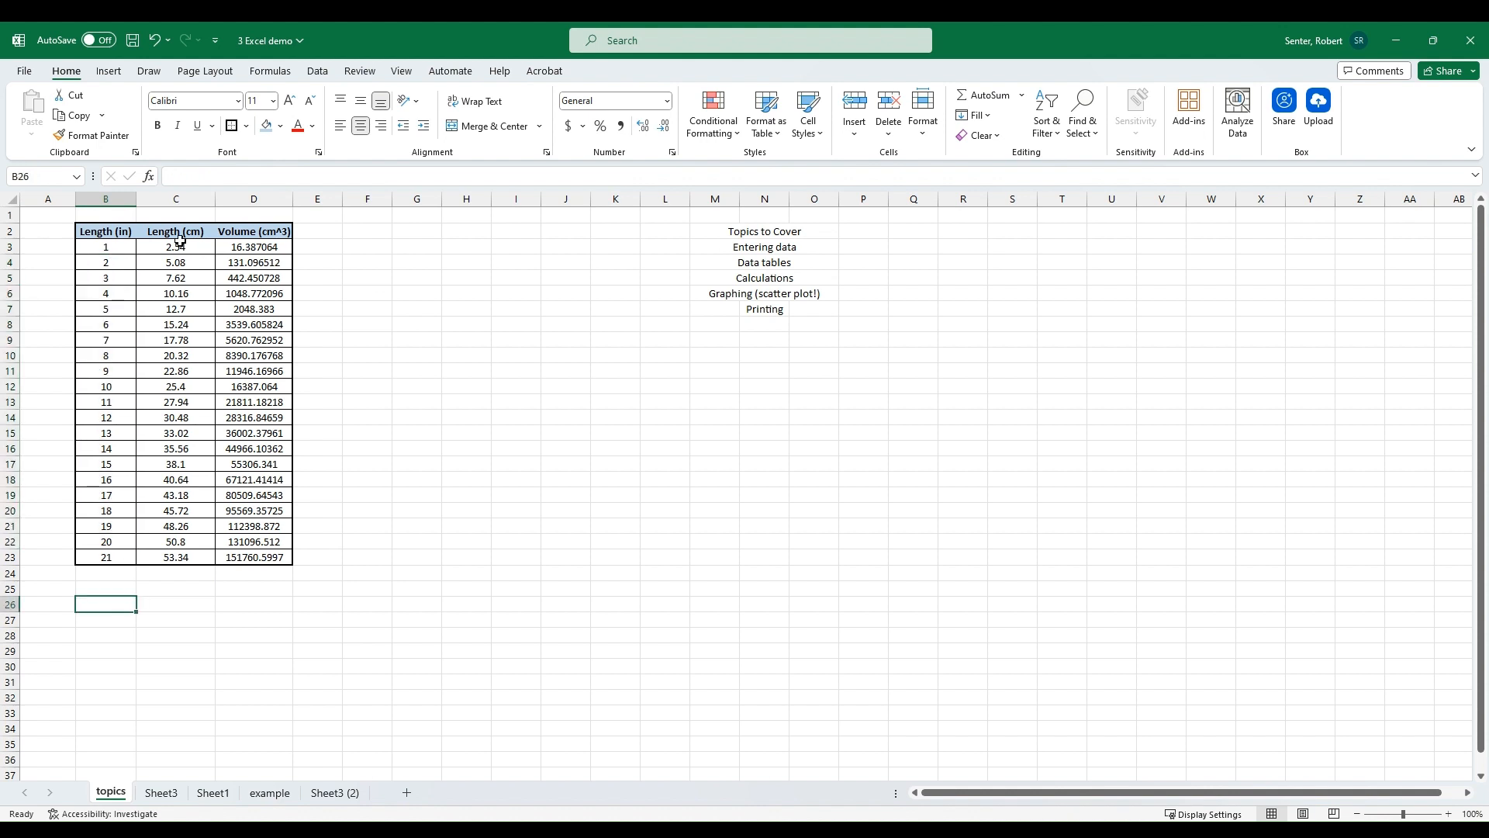
{"action": "left_click_drag", "start_coordinate": [179, 242], "coordinate": [177, 557]}
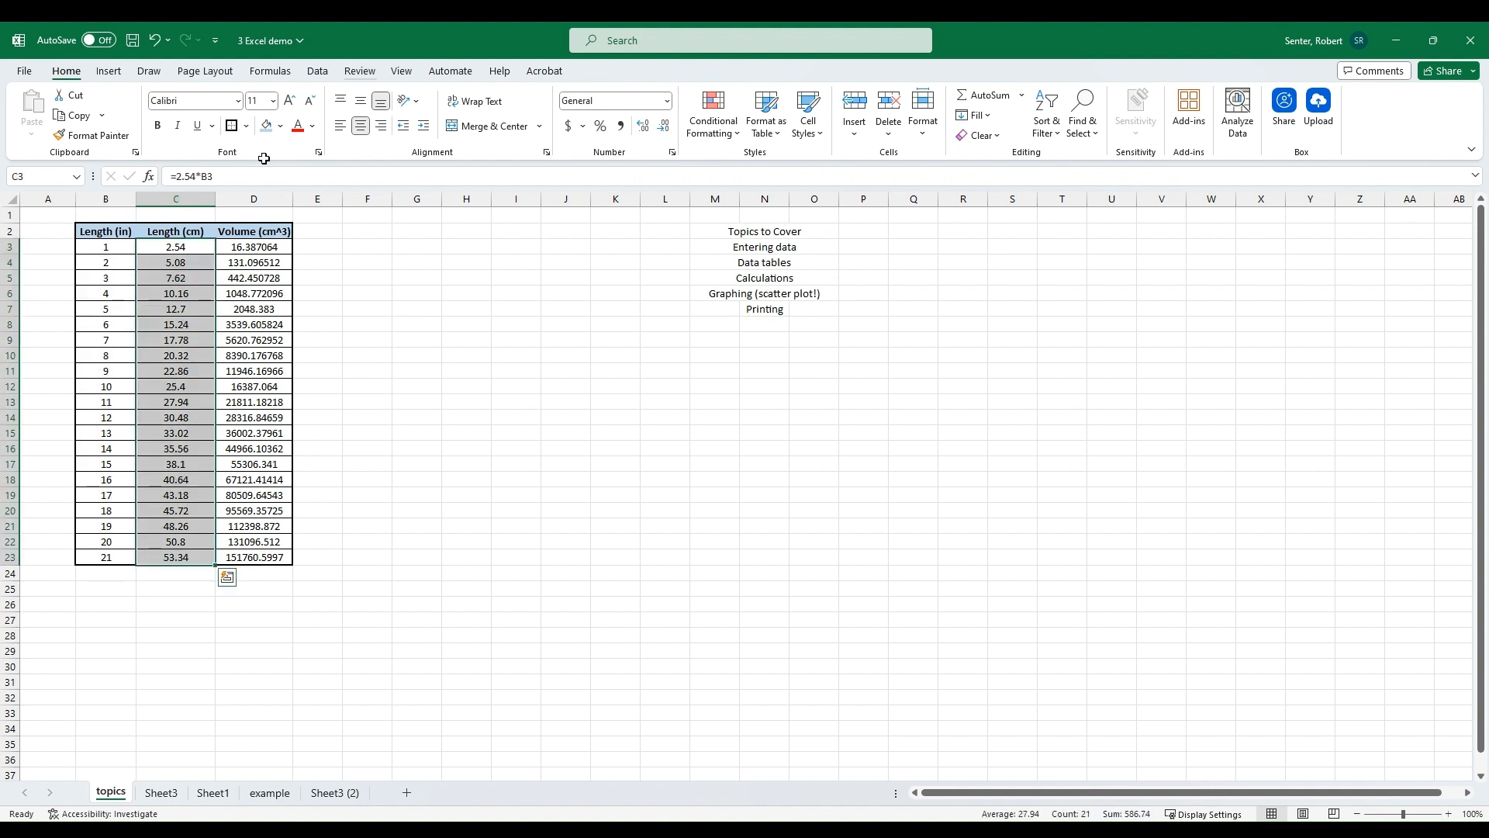
{"action": "left_click", "coordinate": [663, 126]}
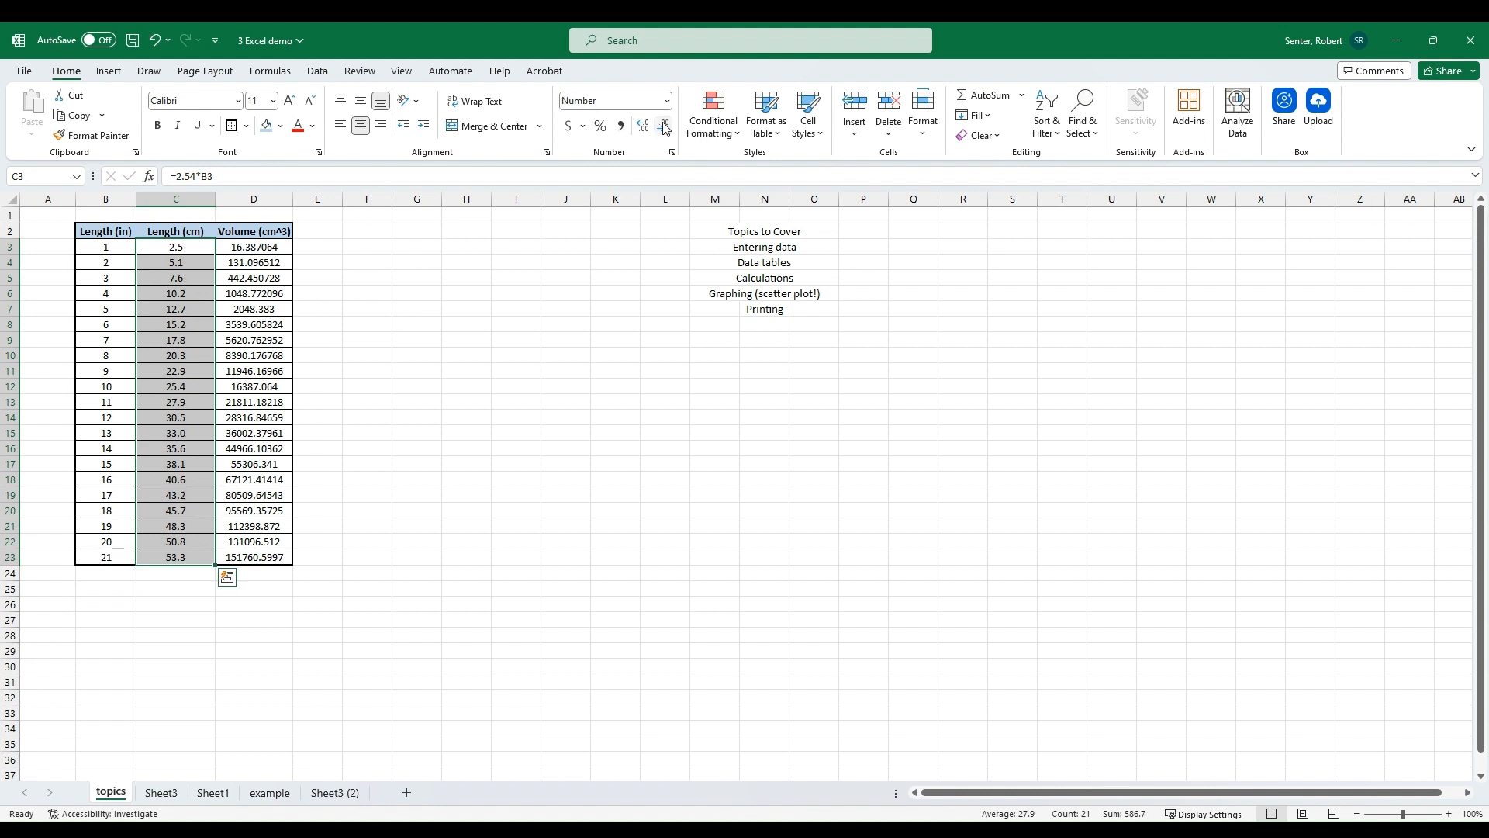
{"action": "left_click", "coordinate": [643, 128]}
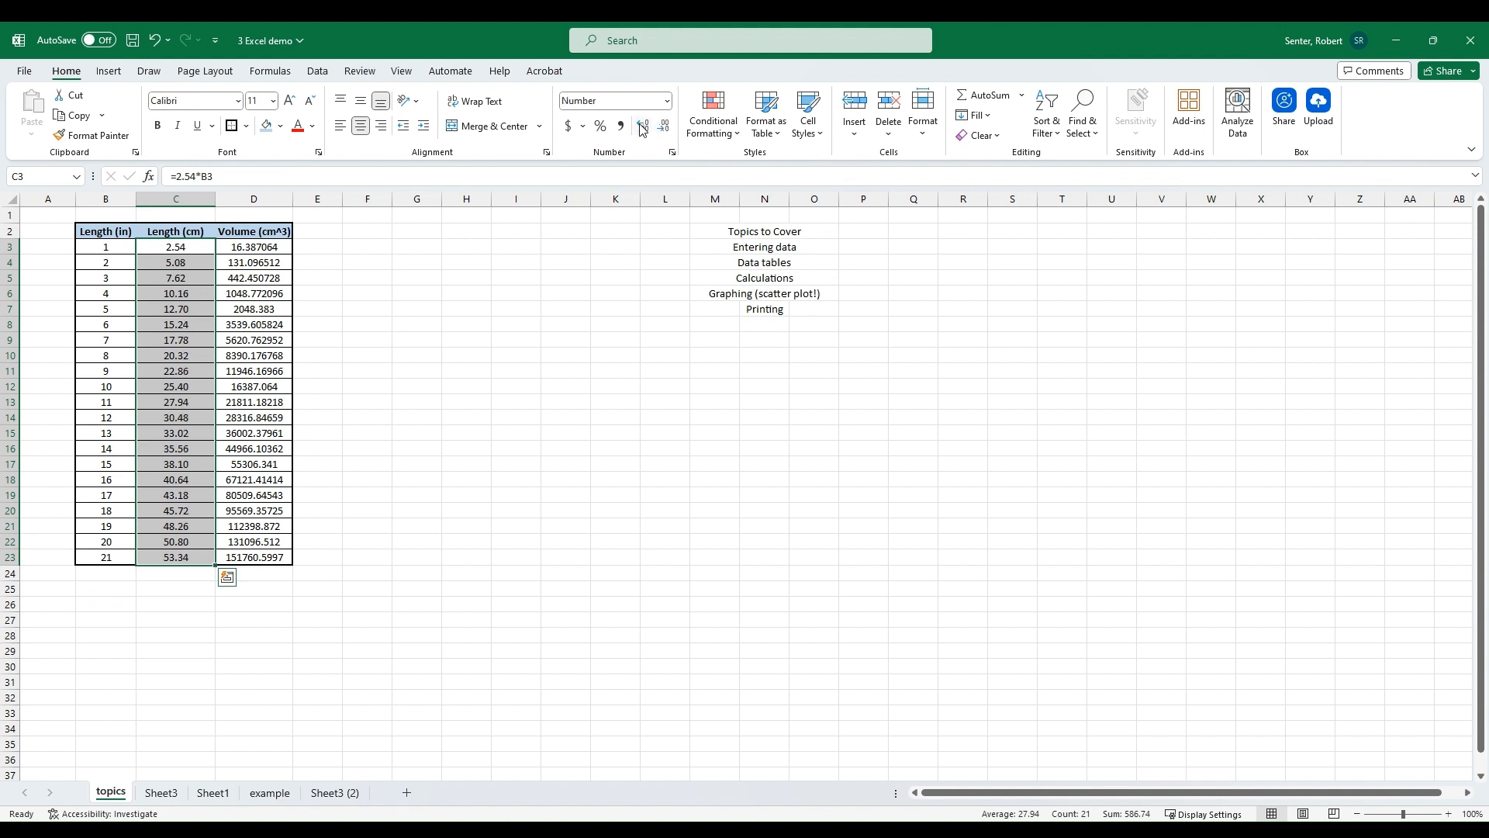
{"action": "left_click", "coordinate": [417, 324]}
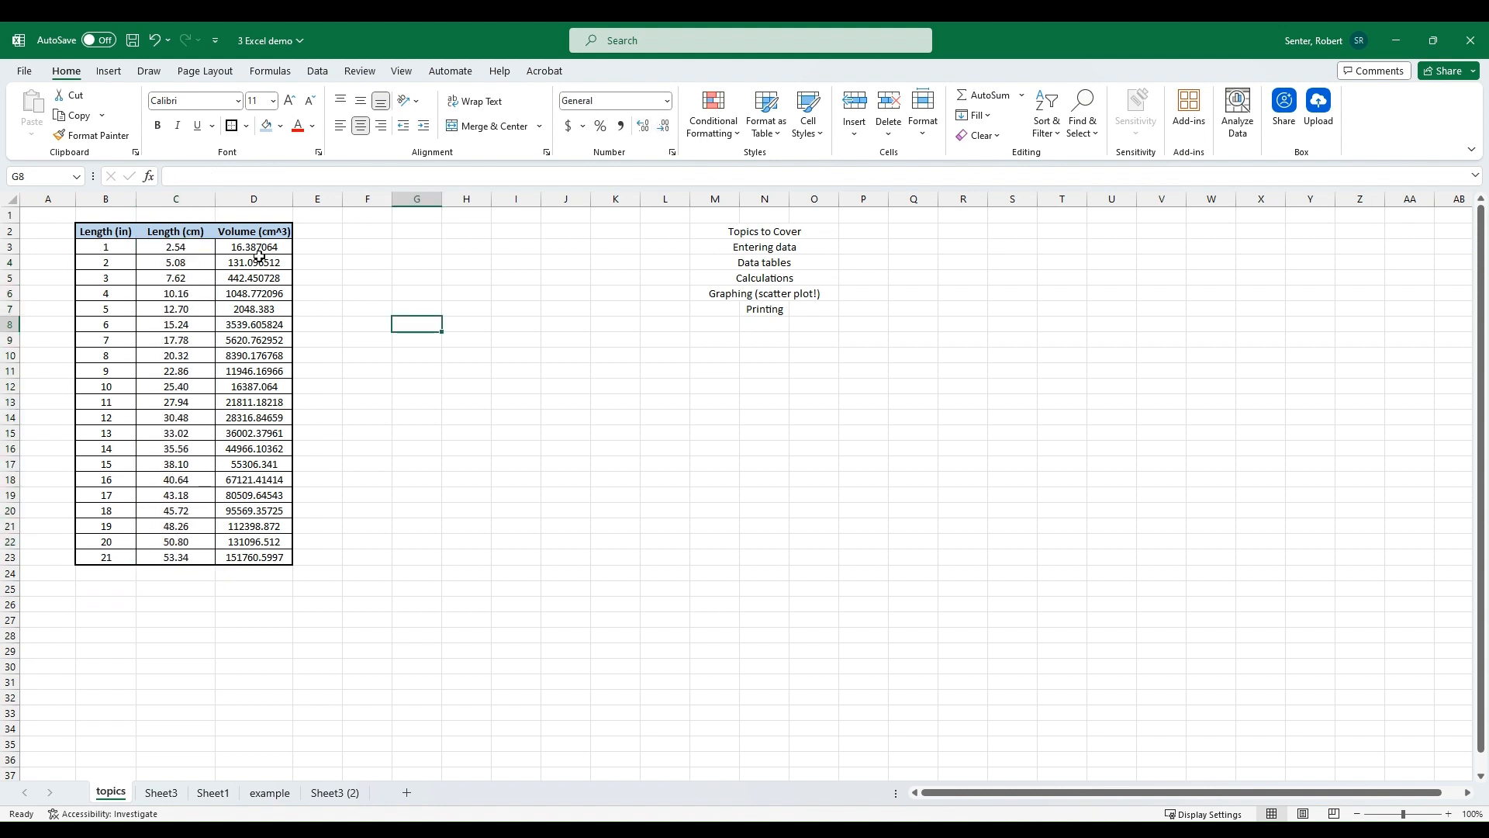
Step: Format the volume column D3:D23 as Scientific numbers
{"action": "left_click_drag", "start_coordinate": [259, 256], "coordinate": [256, 557]}
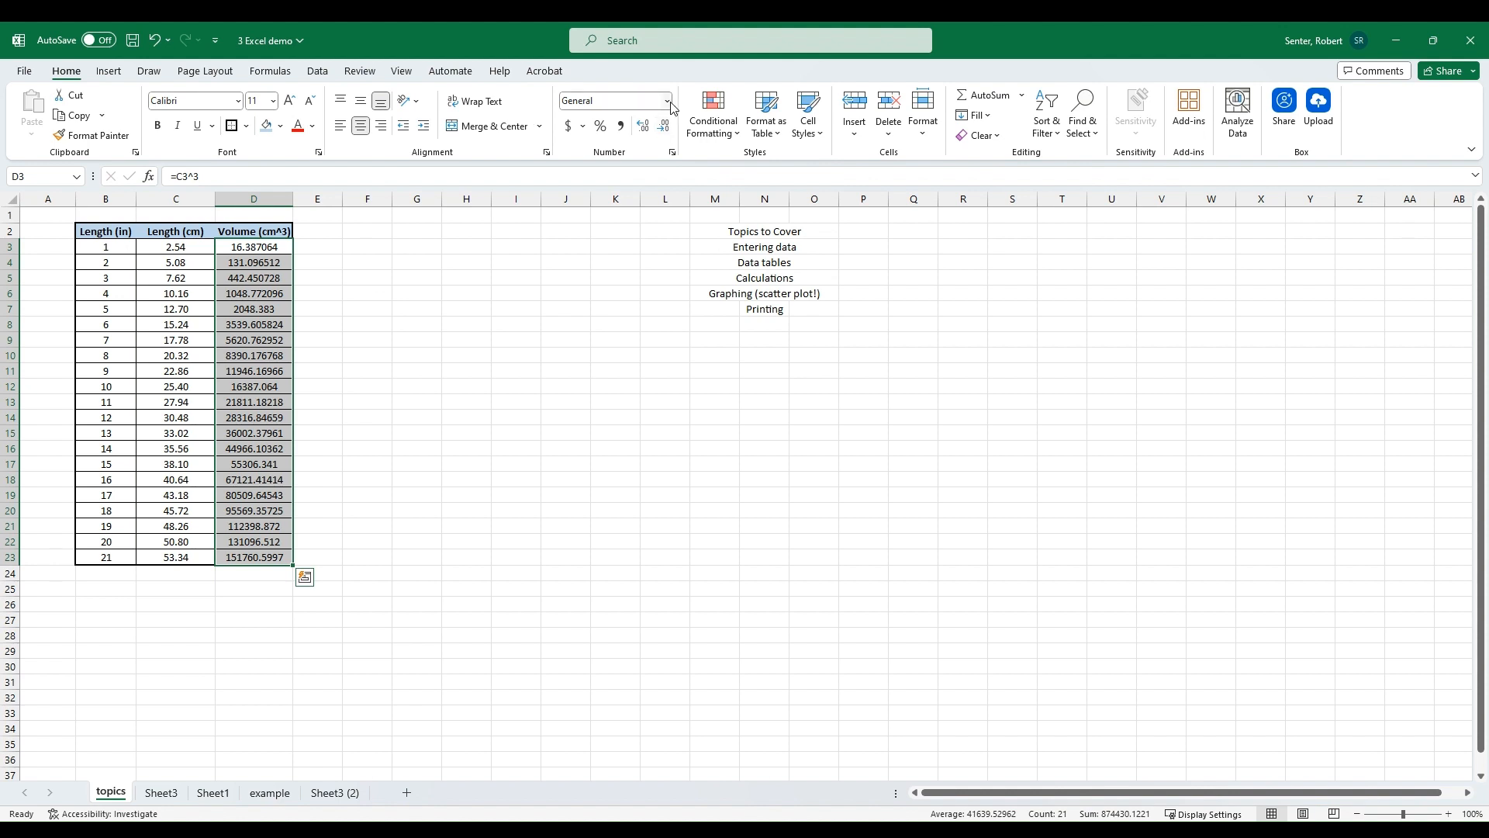
{"action": "left_click", "coordinate": [665, 128]}
{"action": "left_click", "coordinate": [665, 129]}
{"action": "left_click", "coordinate": [666, 131]}
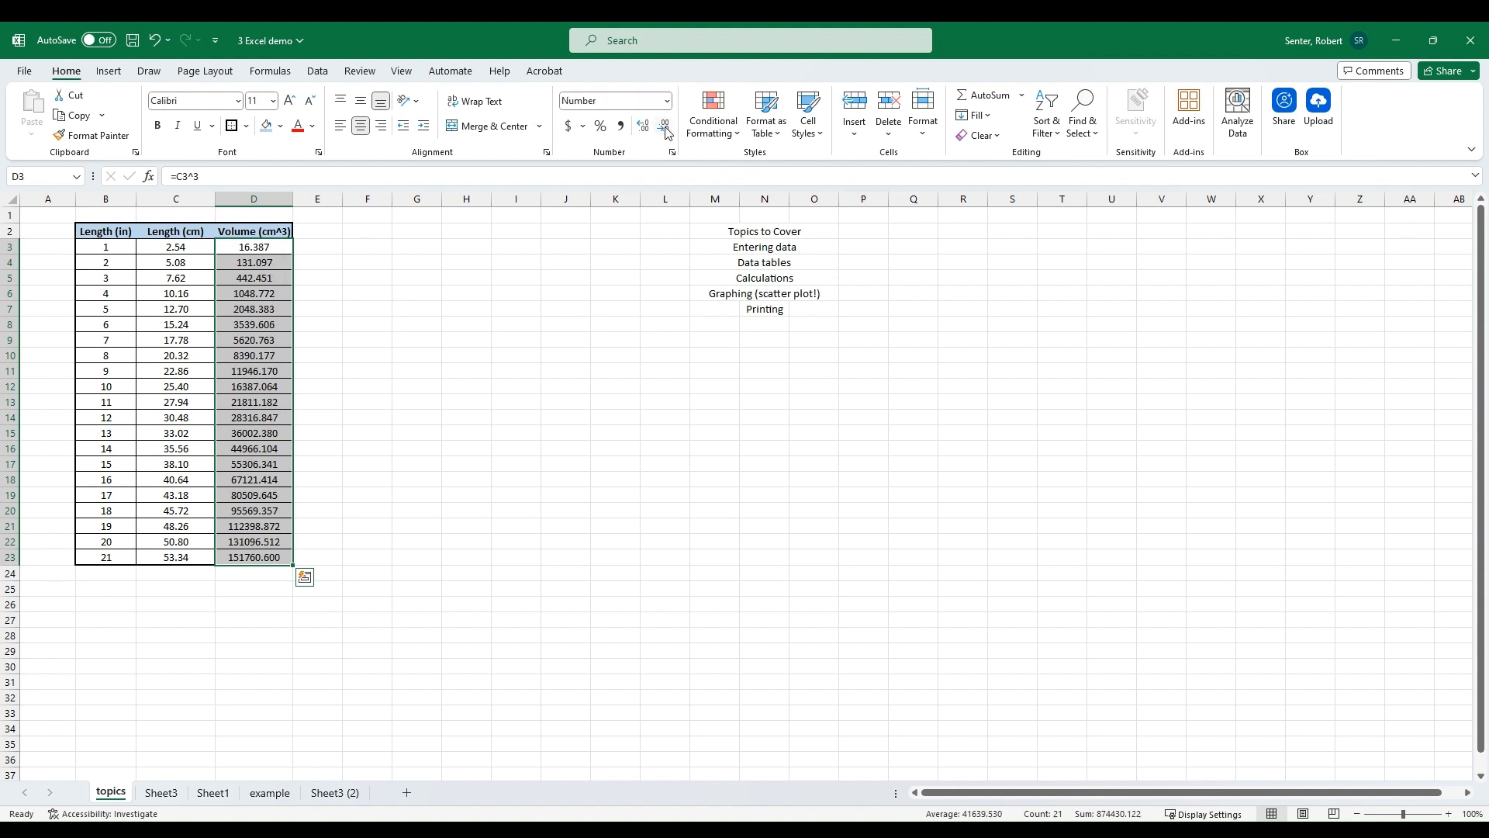
{"action": "left_click", "coordinate": [666, 130]}
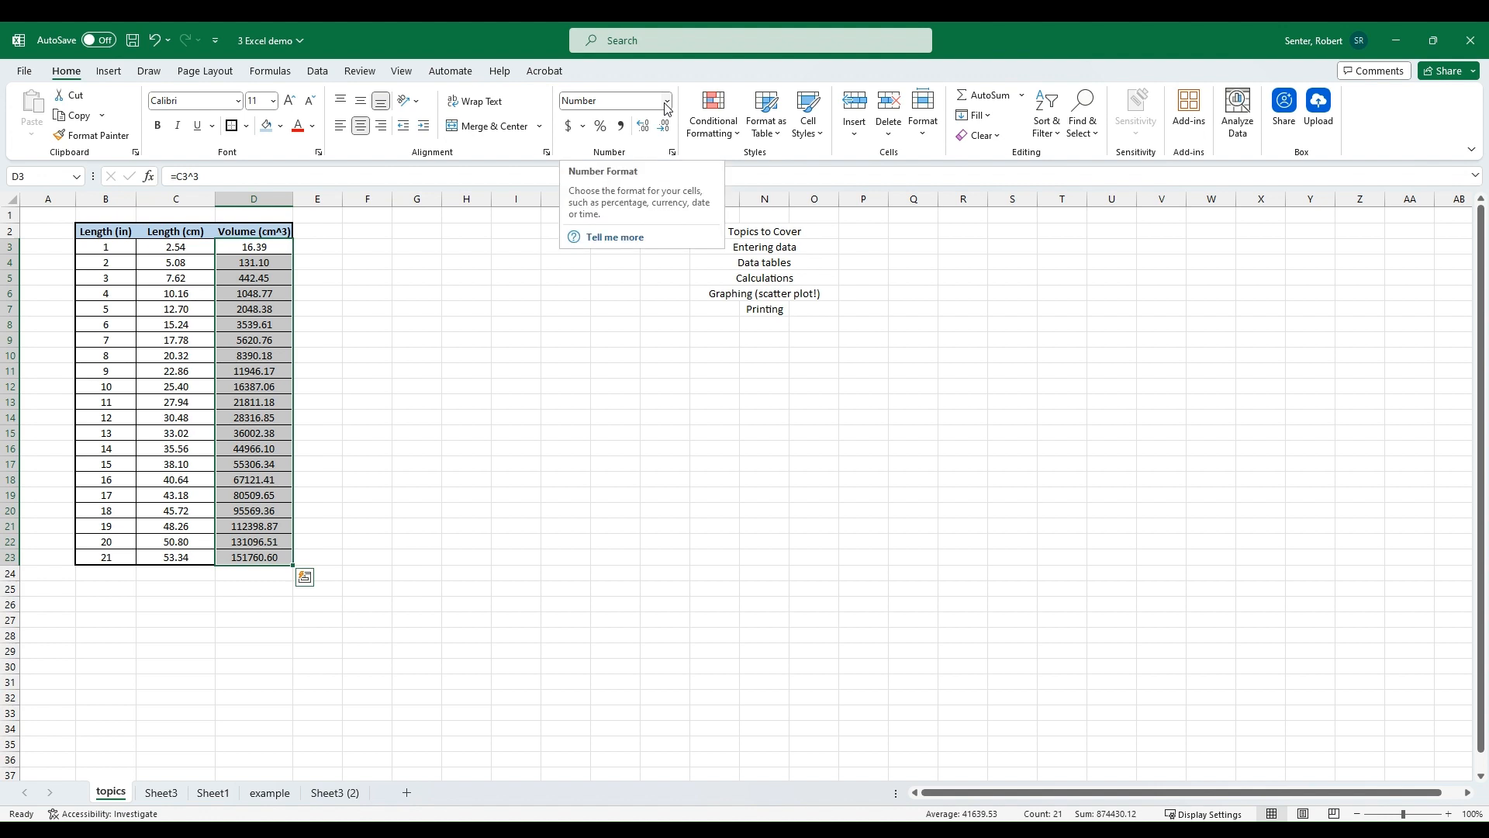
{"action": "left_click", "coordinate": [667, 102]}
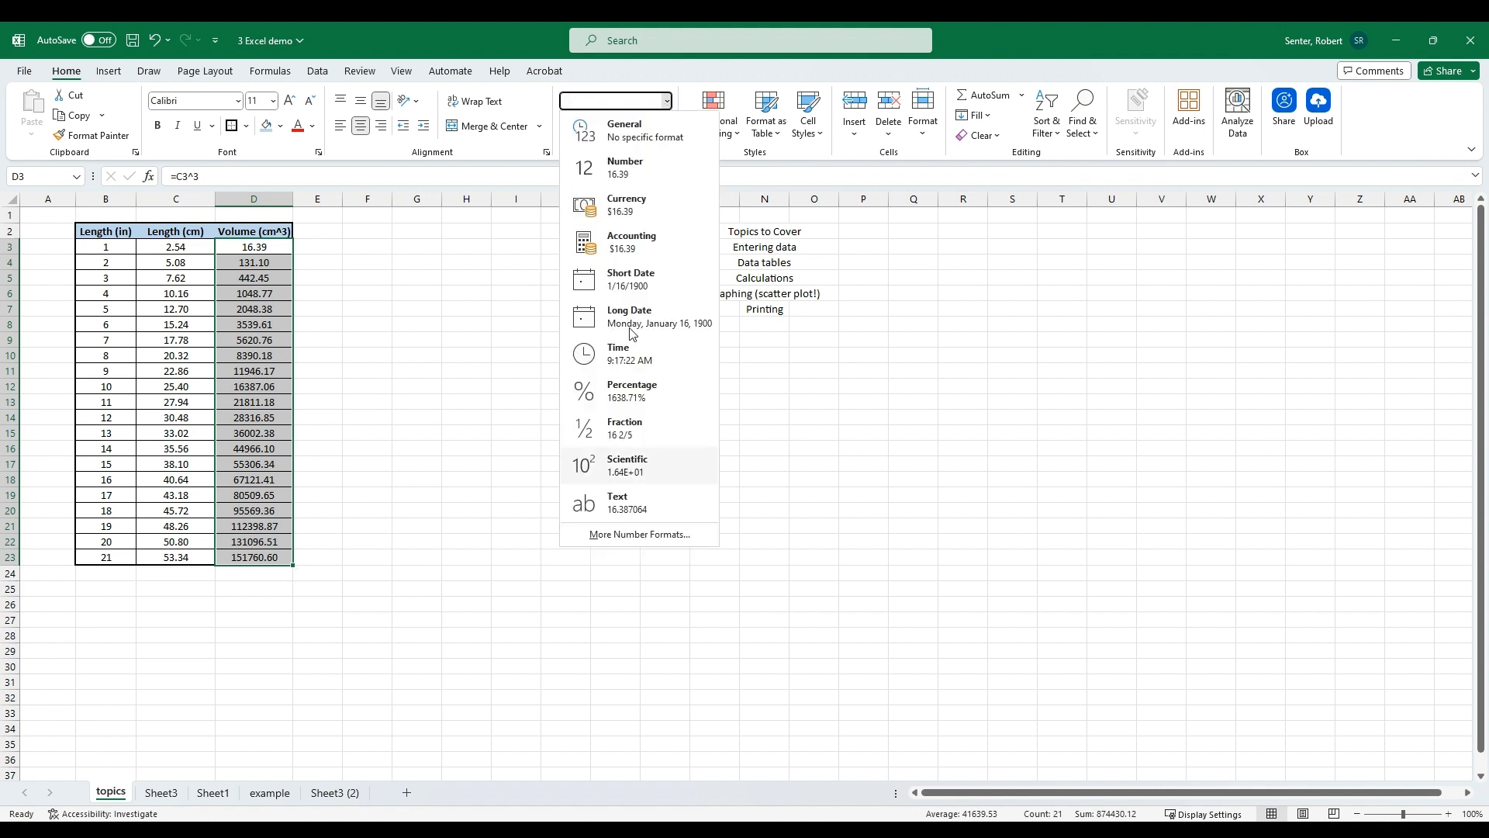
{"action": "left_click", "coordinate": [628, 465]}
{"action": "left_click", "coordinate": [371, 394]}
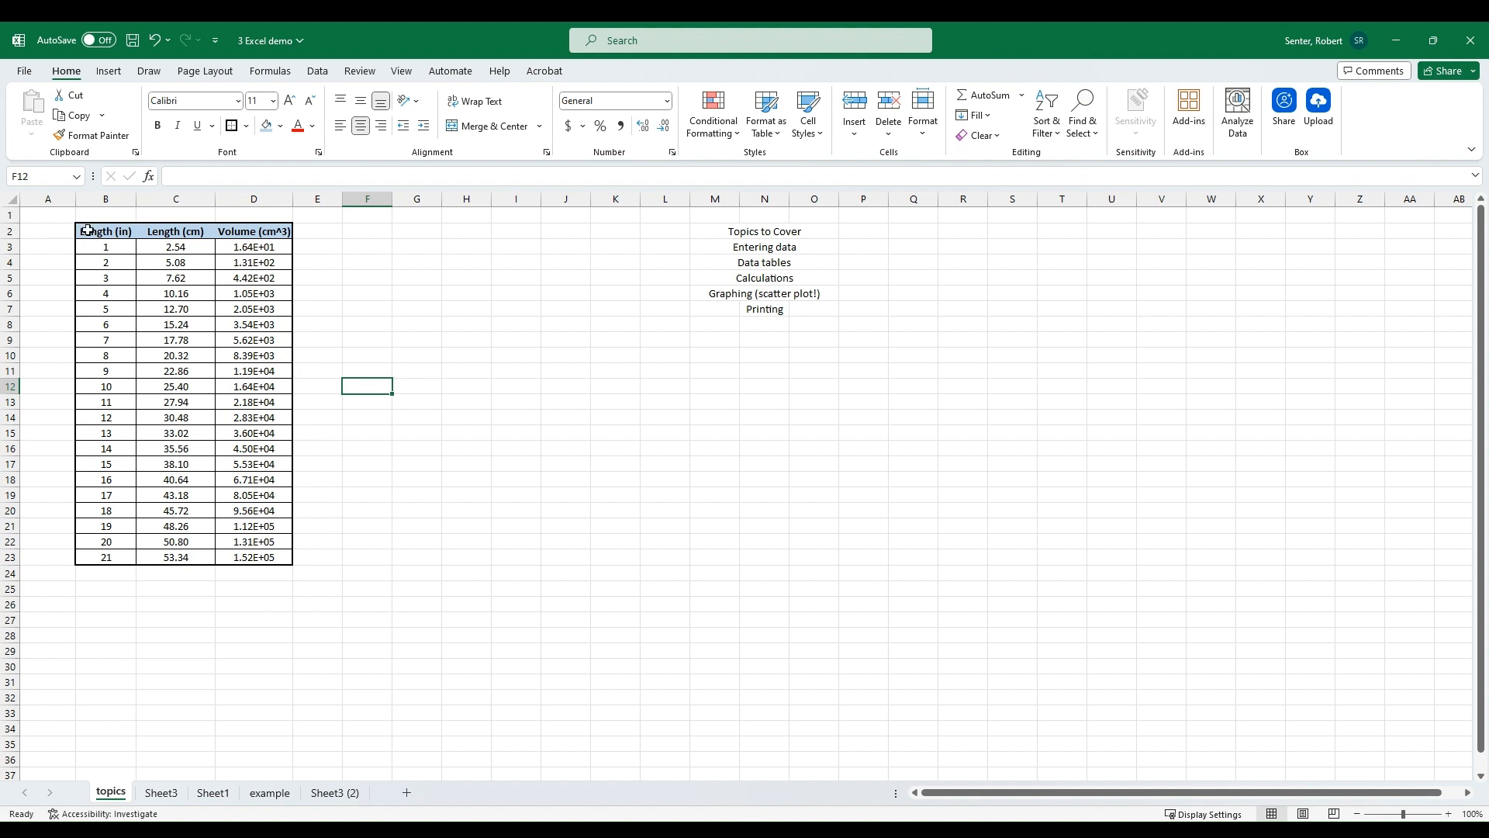
Step: Copy the table B2:D23 to F2 and autofit the pasted columns F to H
{"action": "left_click_drag", "start_coordinate": [90, 232], "coordinate": [247, 566]}
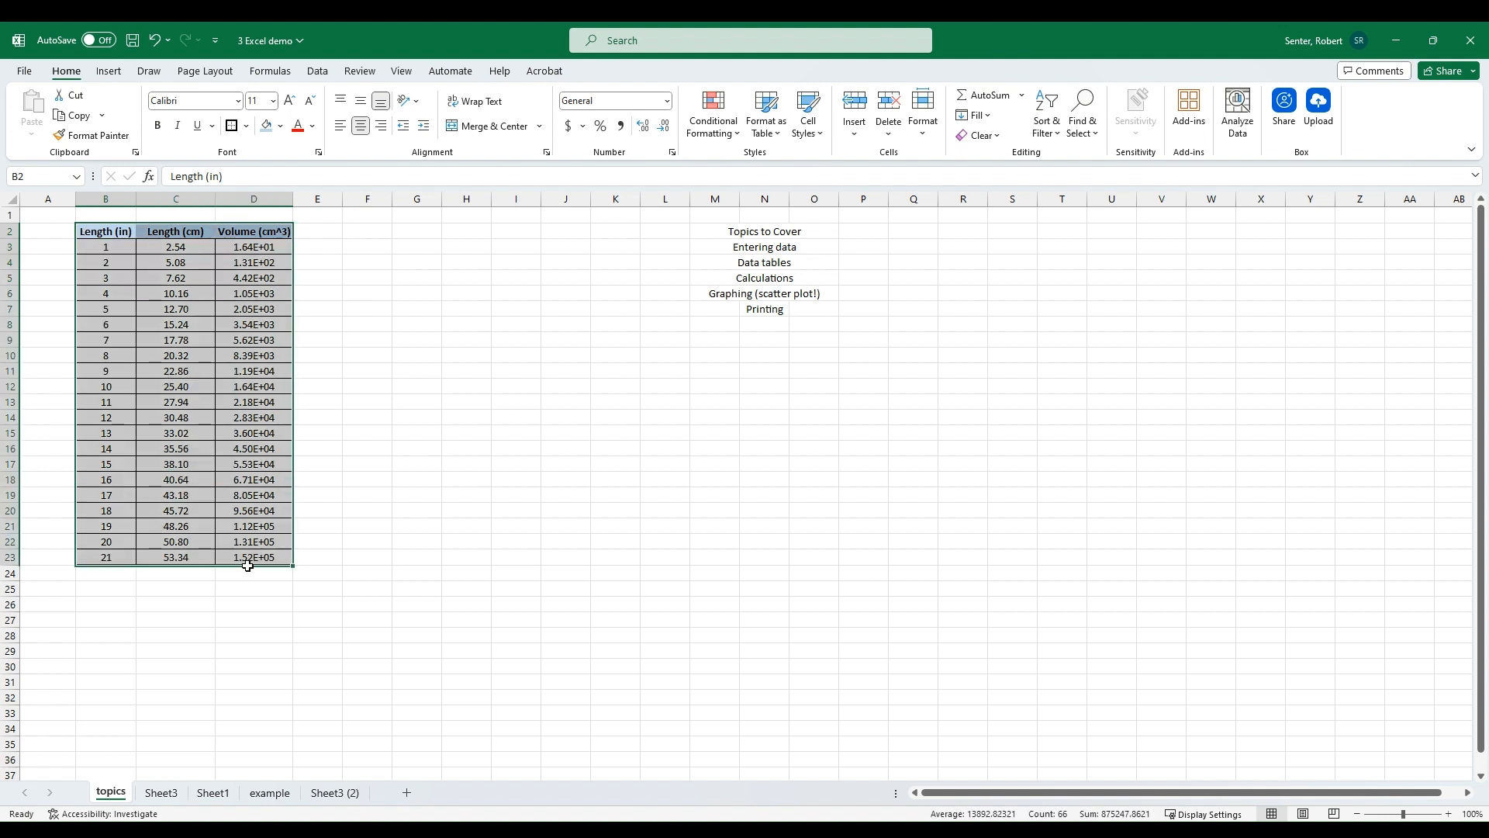
{"action": "key", "text": "ctrl+c"}
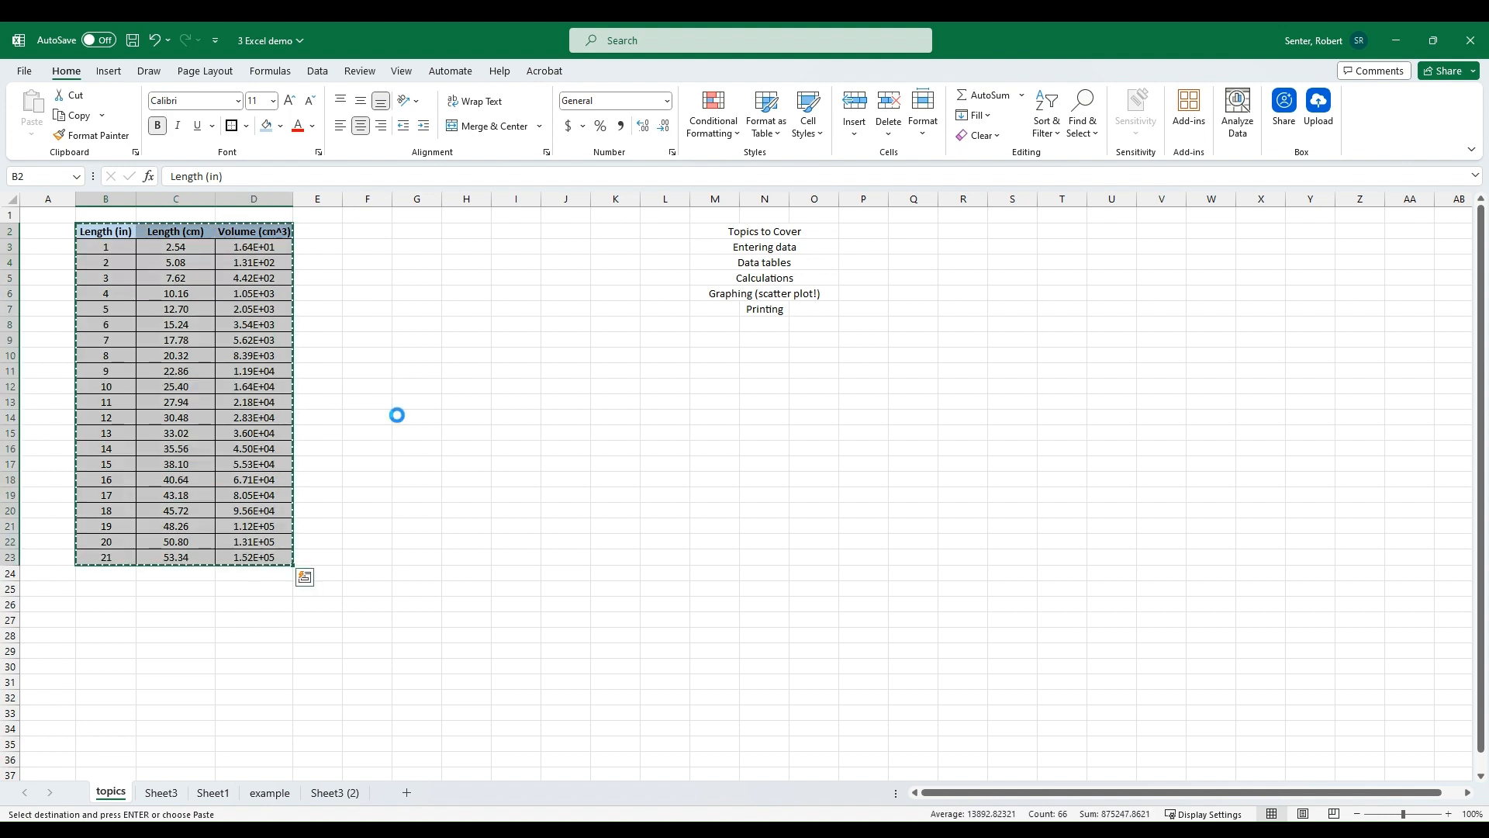
{"action": "left_click", "coordinate": [409, 360]}
{"action": "left_click", "coordinate": [370, 230]}
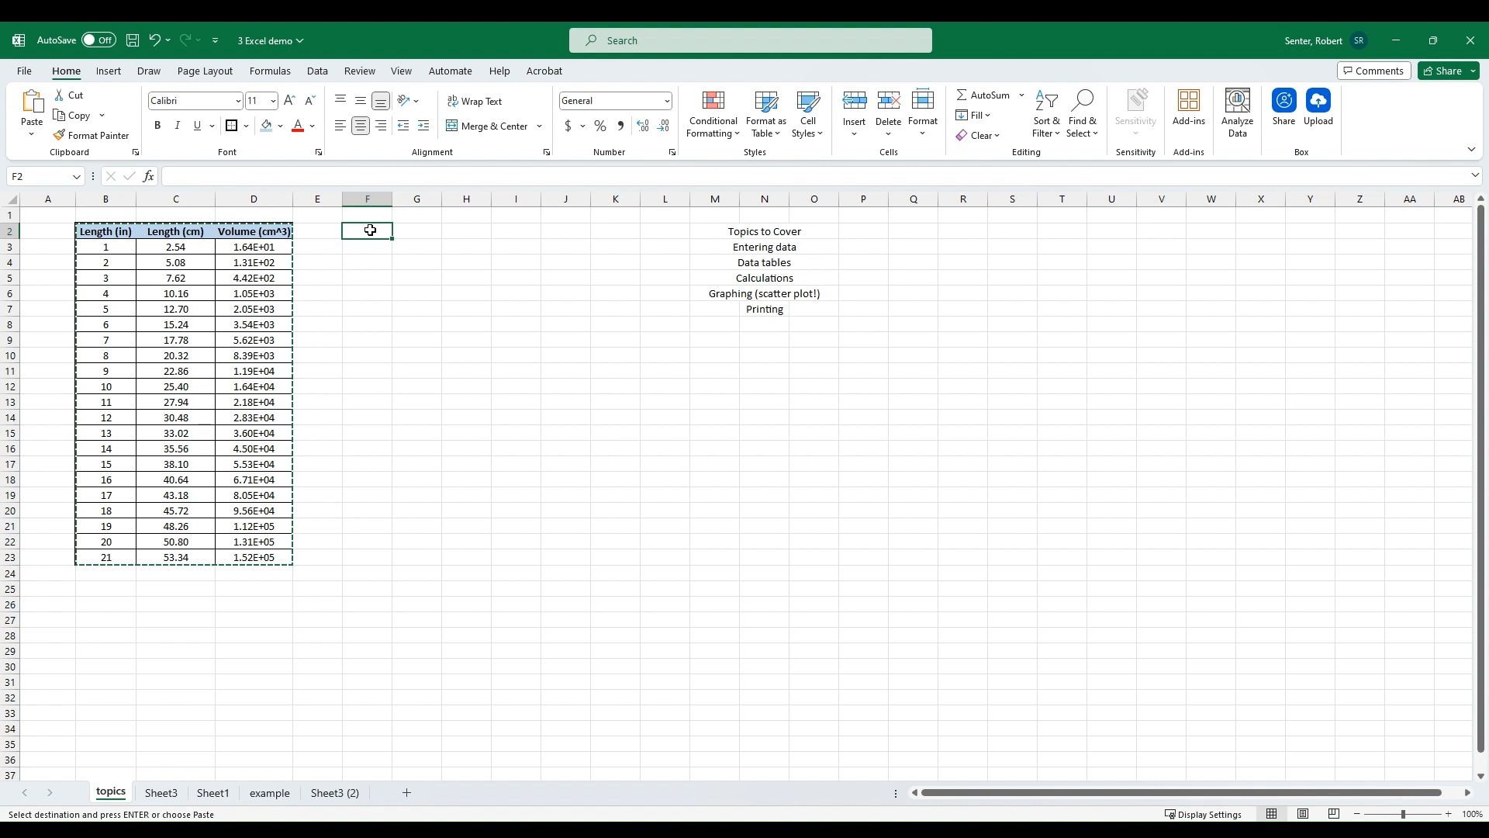
{"action": "key", "text": "ctrl+v"}
{"action": "double_click", "coordinate": [392, 199]}
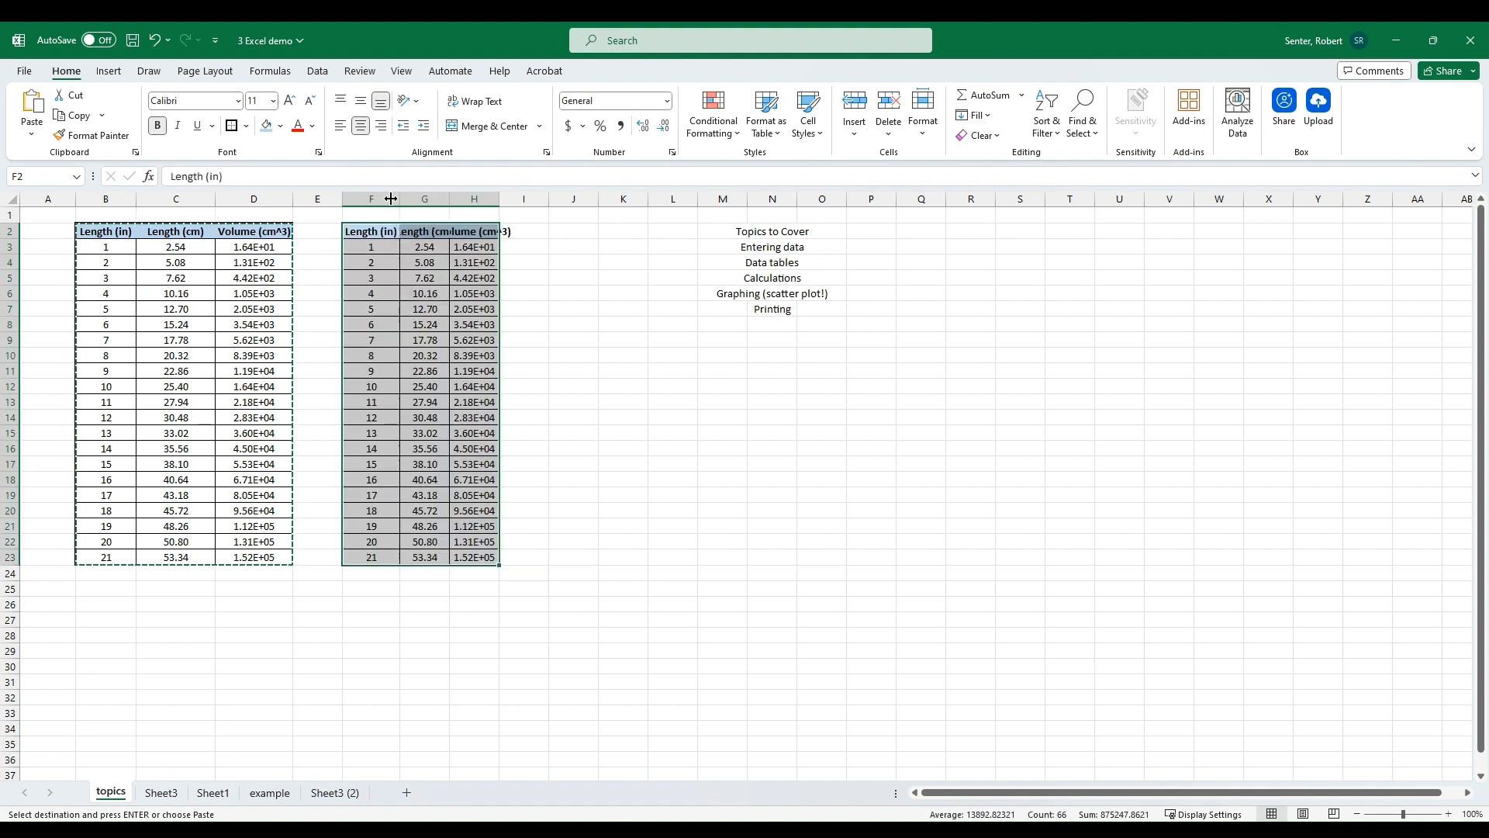
{"action": "double_click", "coordinate": [450, 195]}
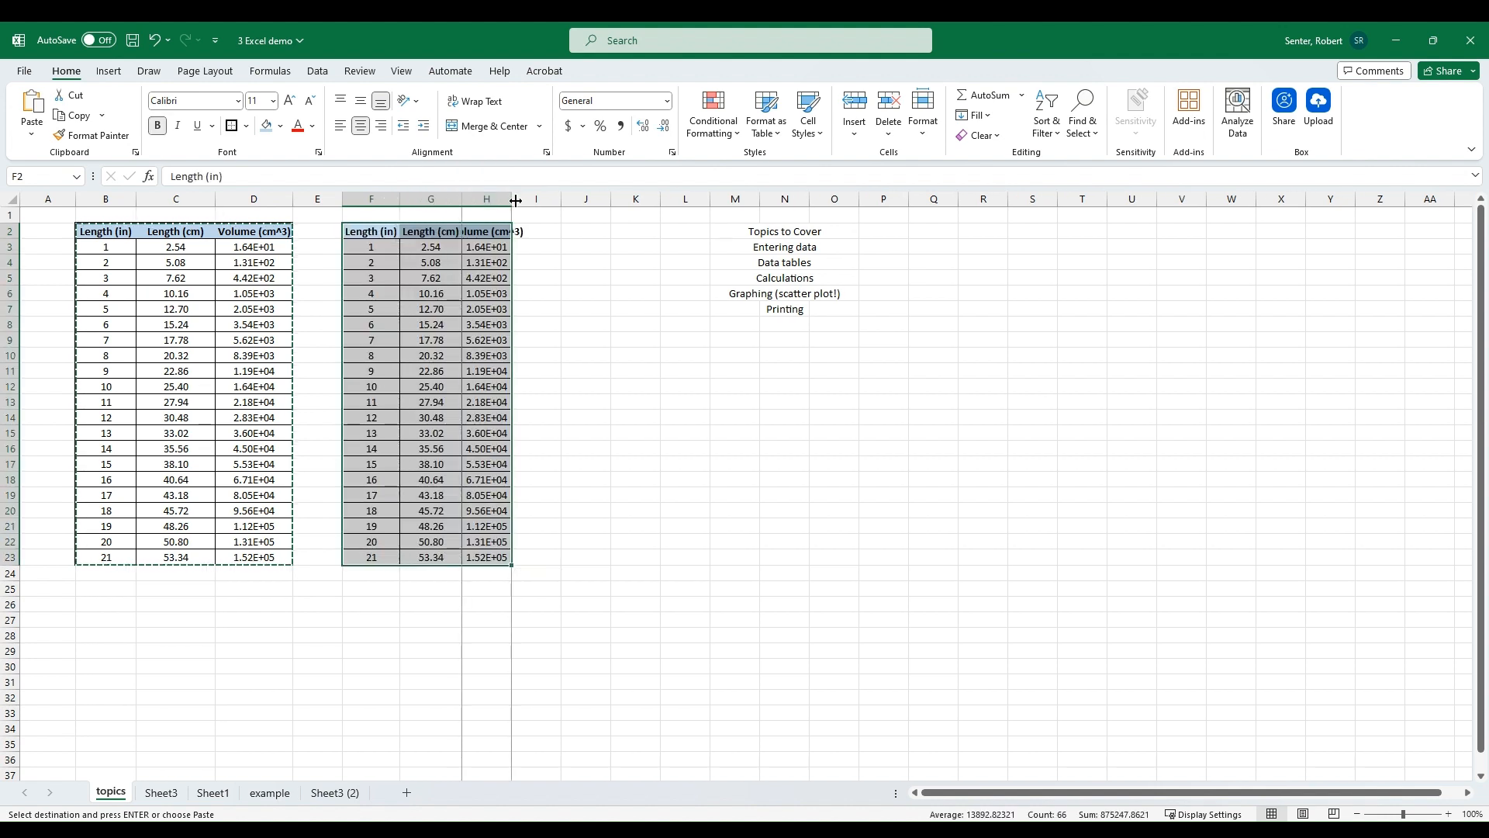
{"action": "double_click", "coordinate": [461, 199]}
Step: Set the copied table's starting inch value in F3 to 20
{"action": "left_click", "coordinate": [393, 248]}
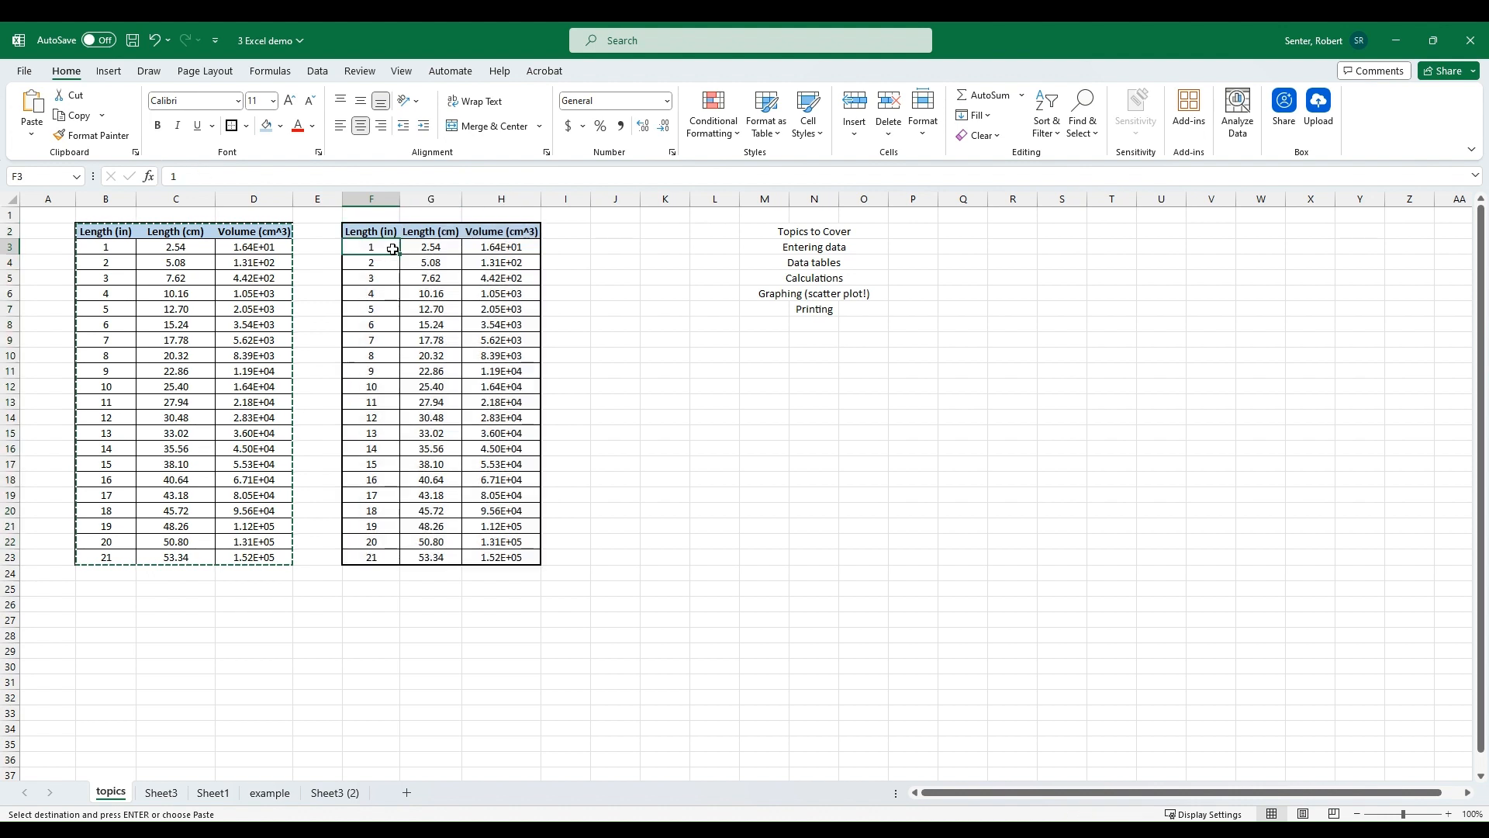
{"action": "type", "text": "2"}
{"action": "left_click", "coordinate": [380, 325]}
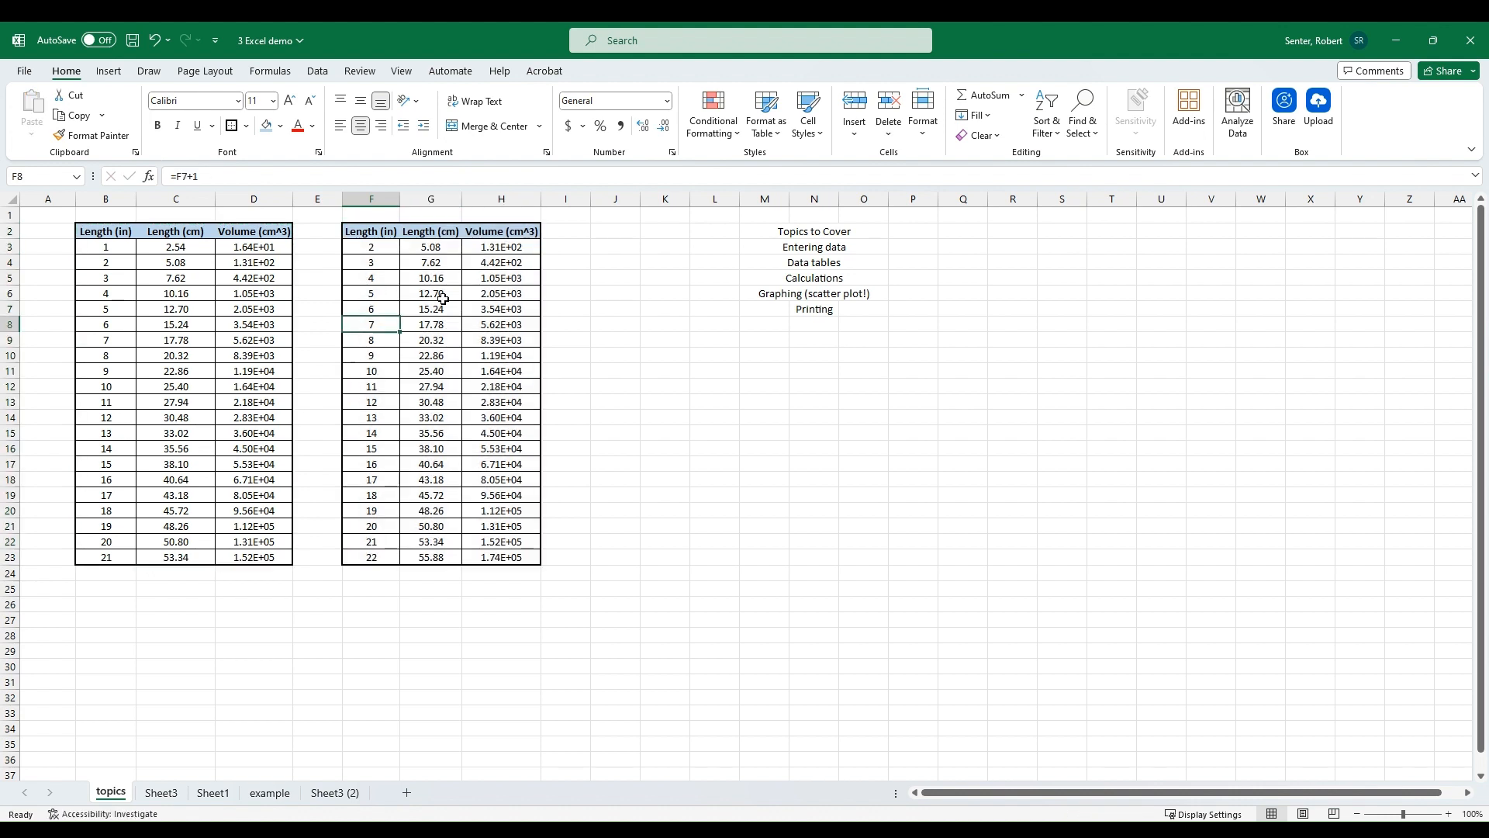
{"action": "key", "text": "Down"}
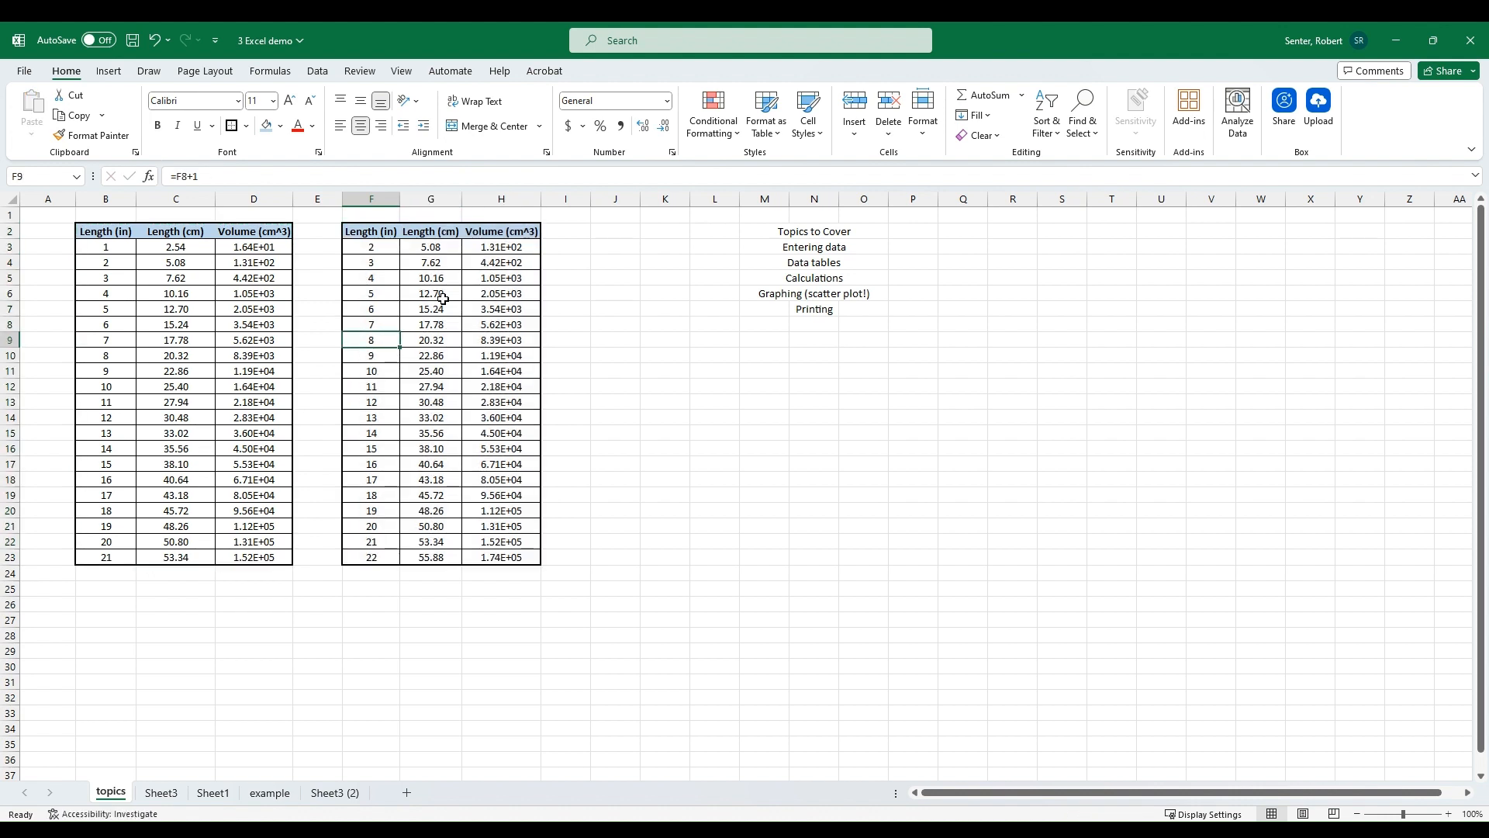
{"action": "left_click", "coordinate": [385, 273]}
{"action": "left_click", "coordinate": [385, 262]}
{"action": "left_click", "coordinate": [375, 242]}
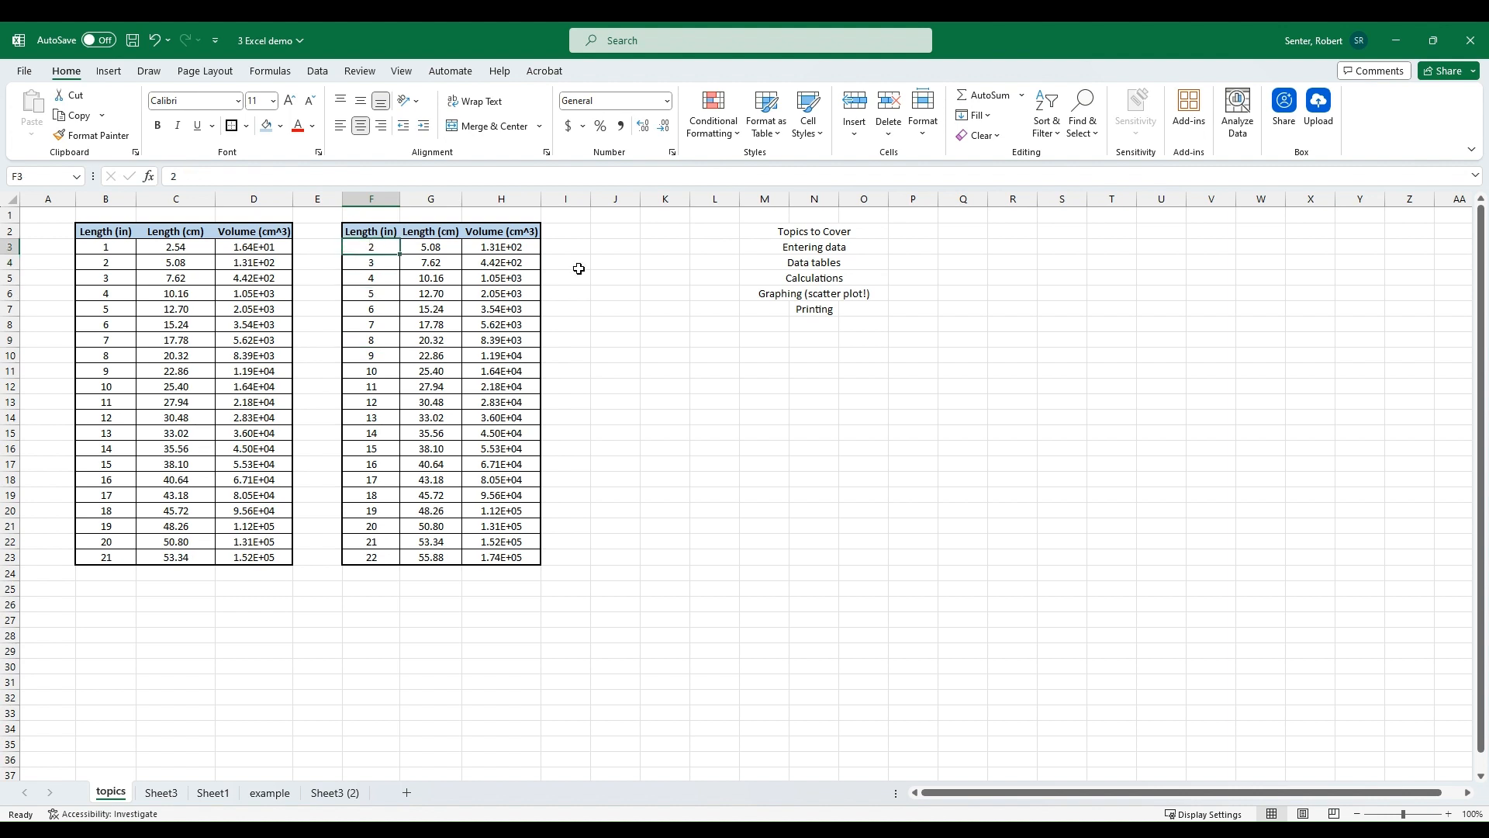
{"action": "type", "text": "20"}
{"action": "key", "text": "Return"}
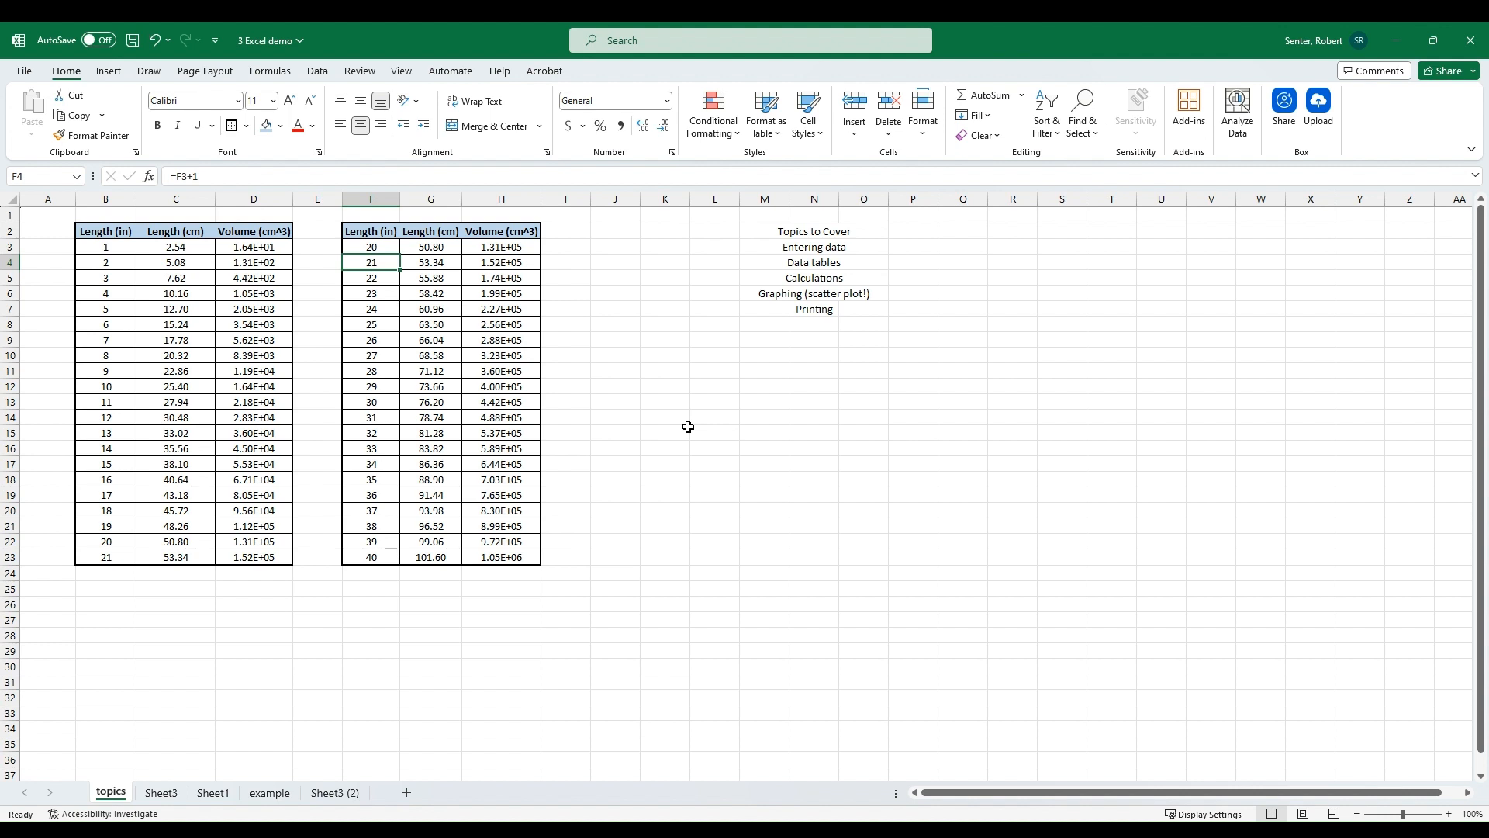
Step: Copy the table F2:H23 and paste it starting at cell F27
{"action": "left_click_drag", "start_coordinate": [380, 231], "coordinate": [500, 557]}
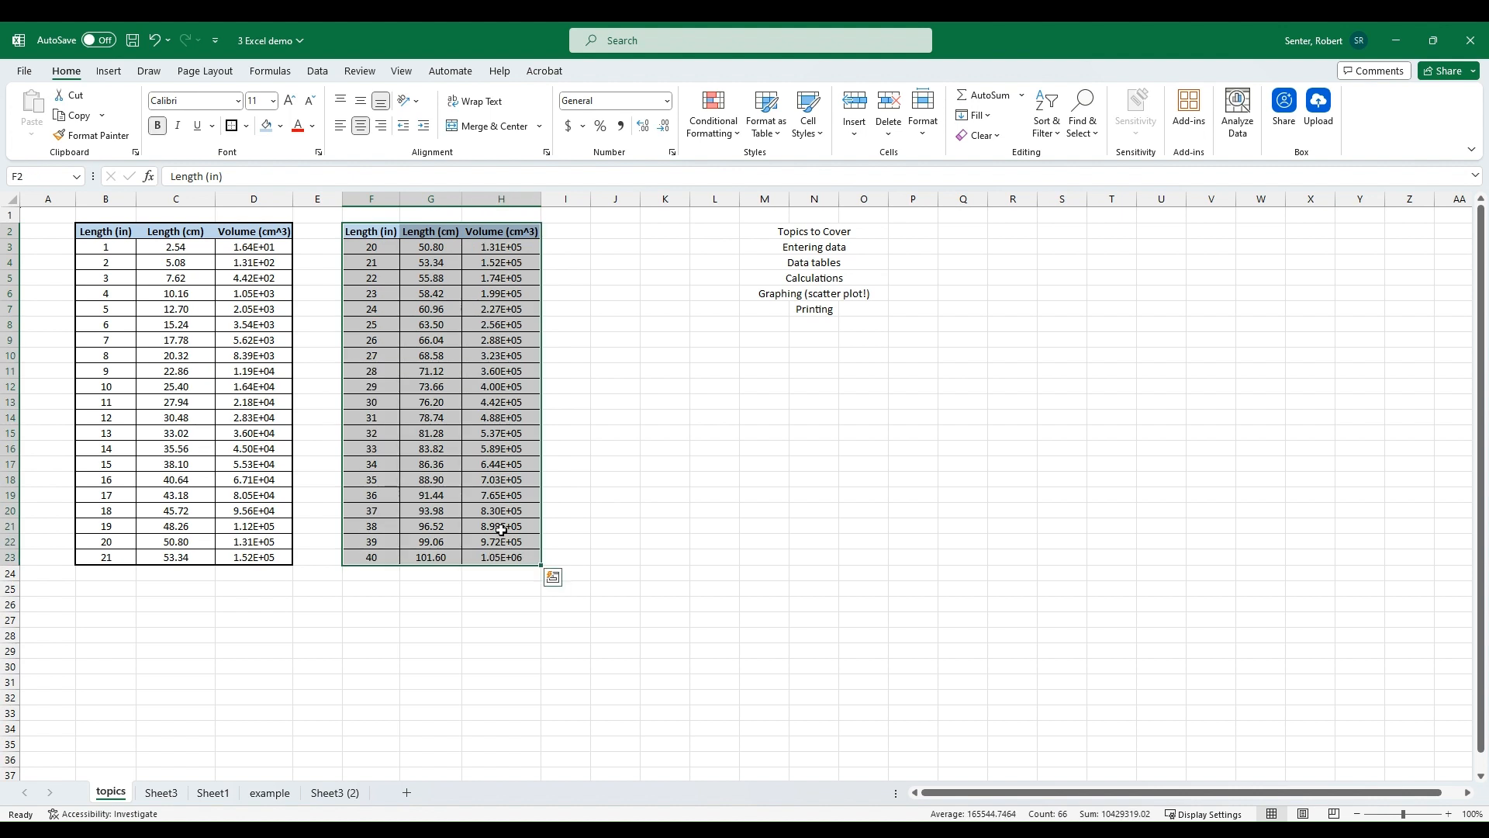
{"action": "key", "text": "ctrl+c"}
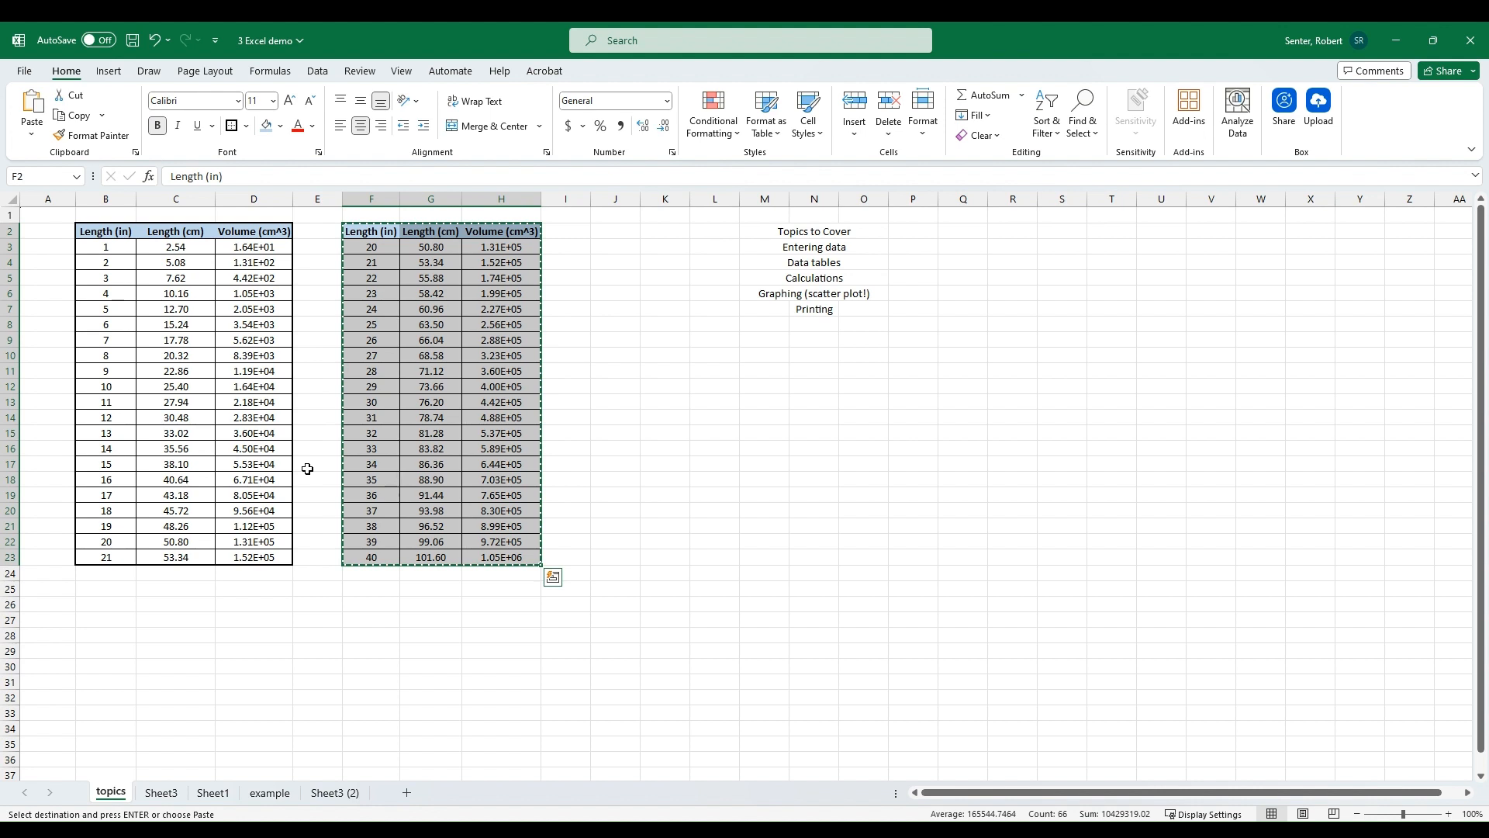
{"action": "left_click", "coordinate": [360, 616]}
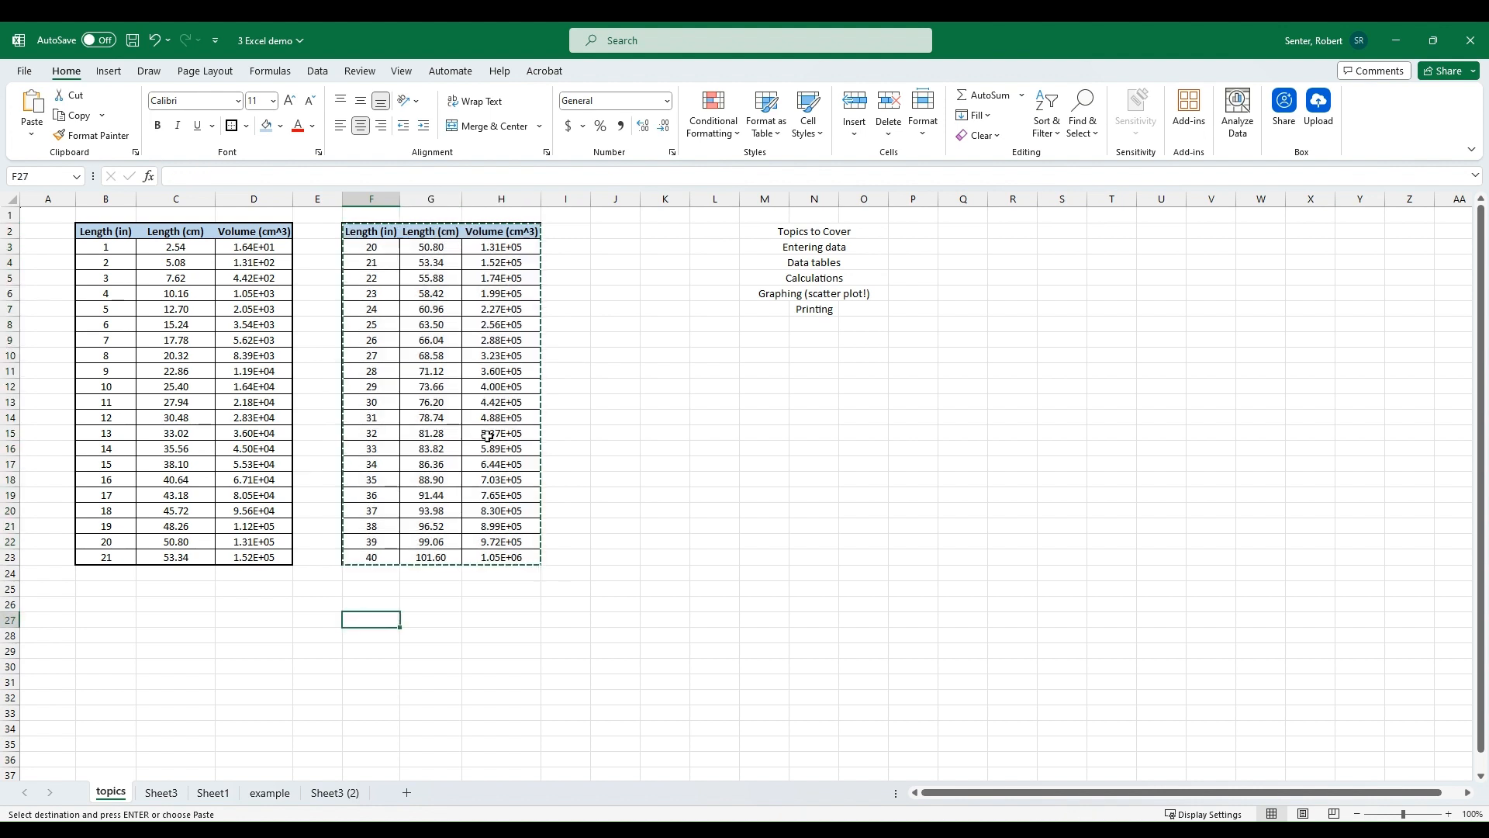
{"action": "key", "text": "ctrl+v"}
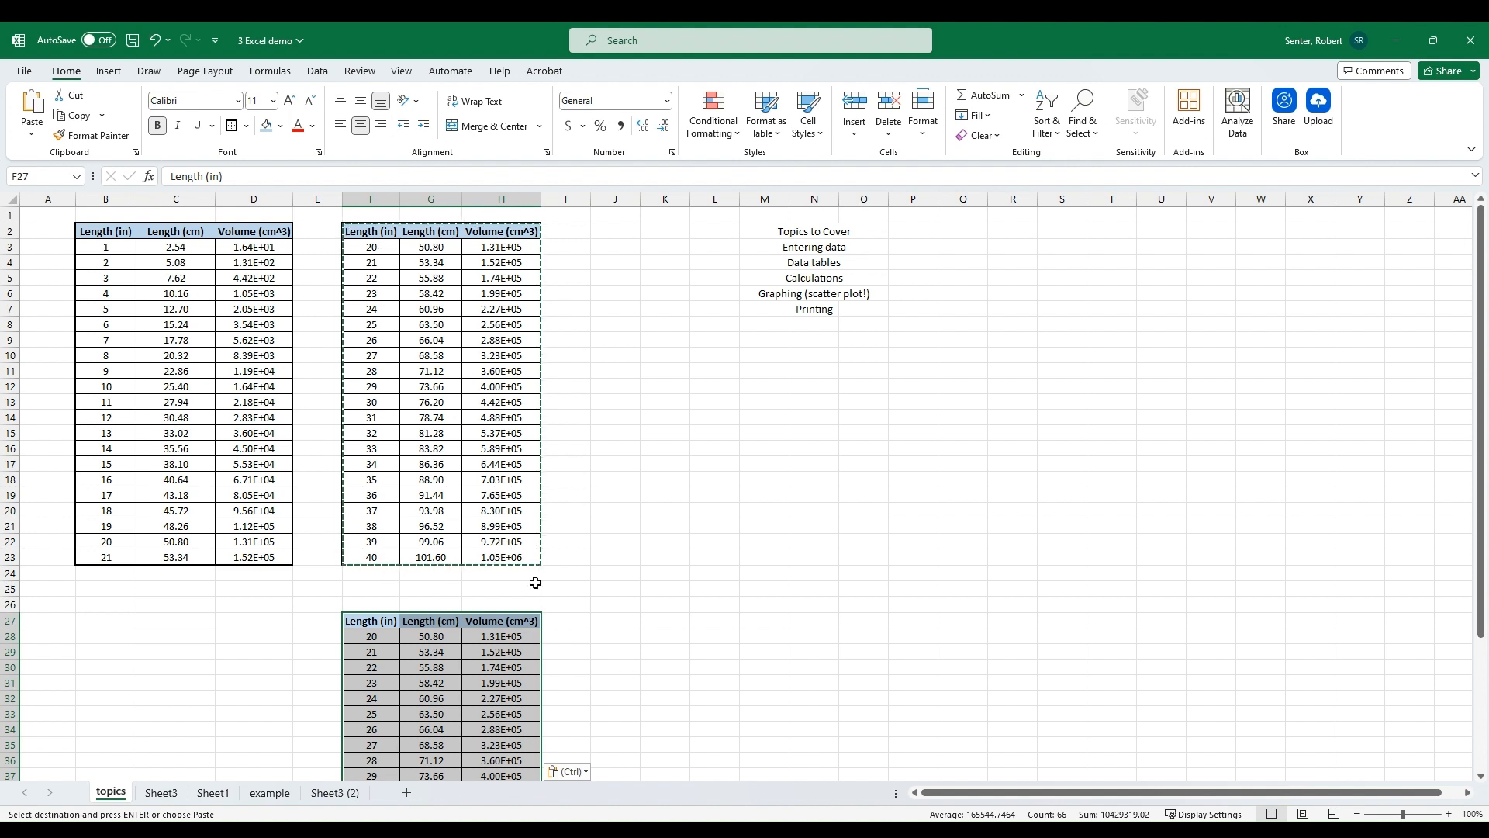
Step: Try to re-paste the pasted table as a linked picture through its paste options
{"action": "scroll", "coordinate": [760, 674], "scroll_direction": "down", "scroll_amount": 2}
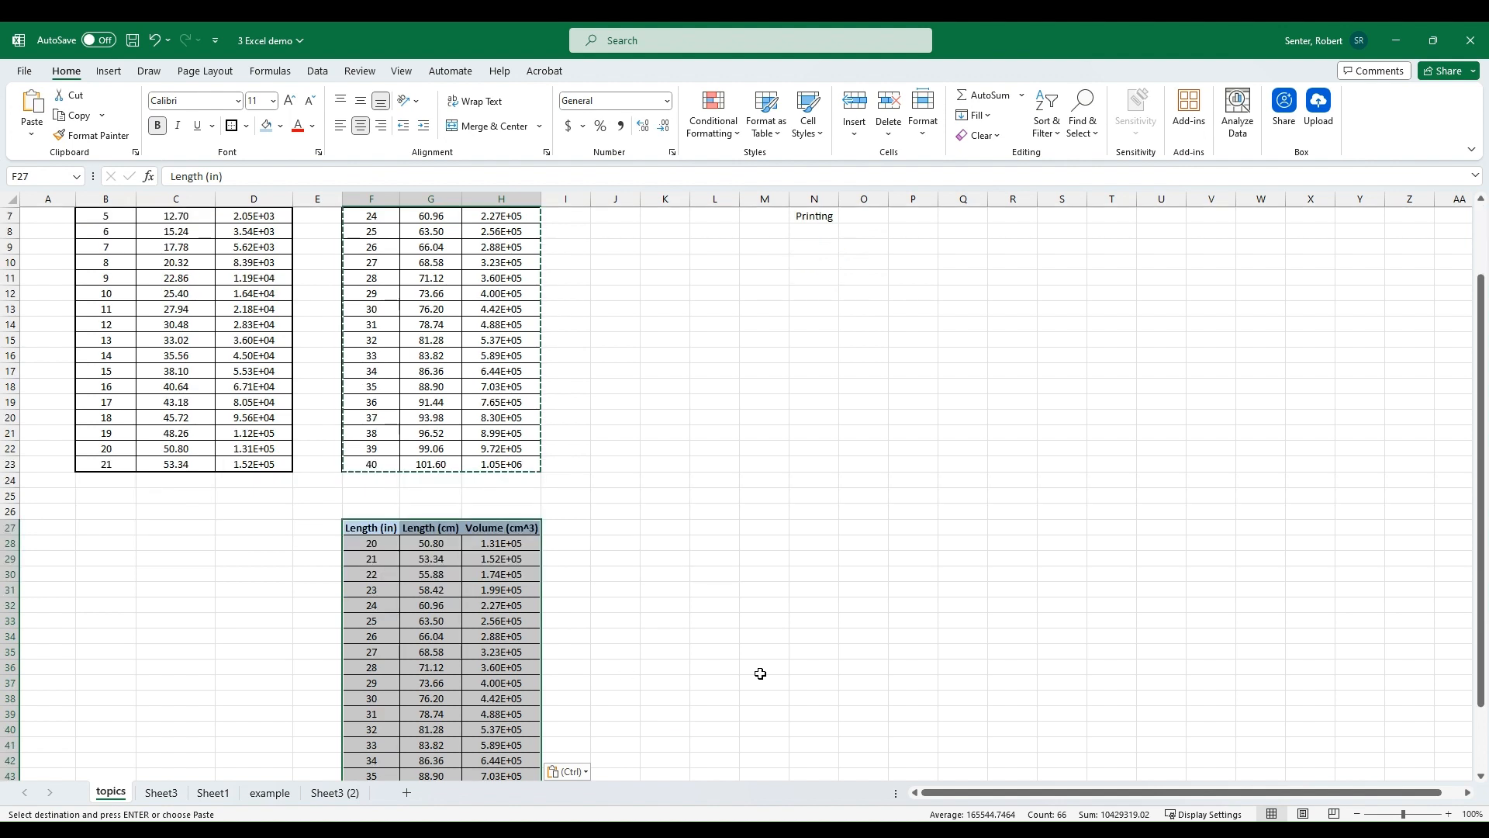
{"action": "scroll", "coordinate": [760, 674], "scroll_direction": "down", "scroll_amount": 4}
{"action": "left_click", "coordinate": [567, 686]}
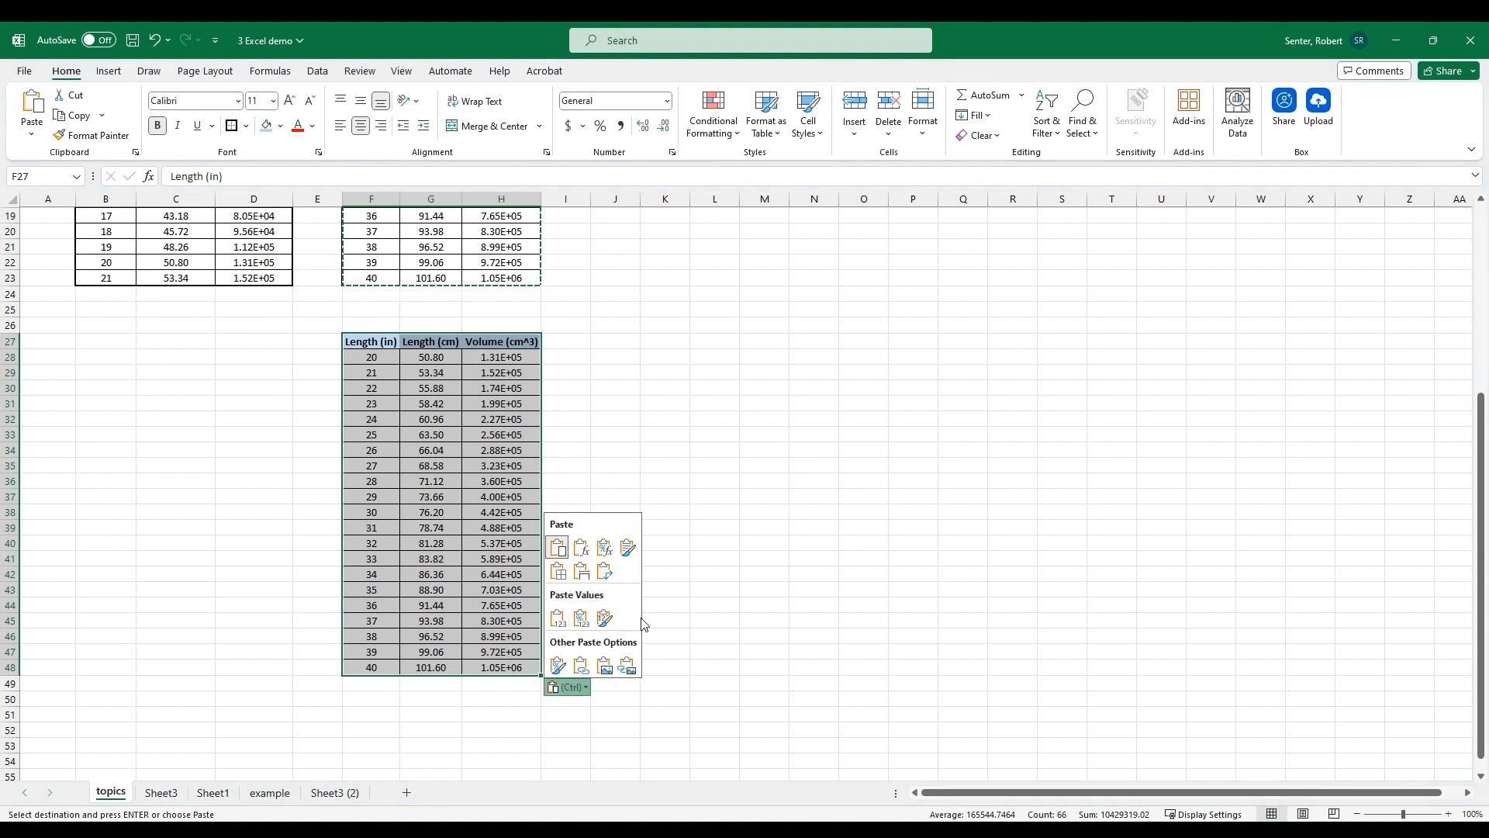
{"action": "left_click", "coordinate": [631, 665]}
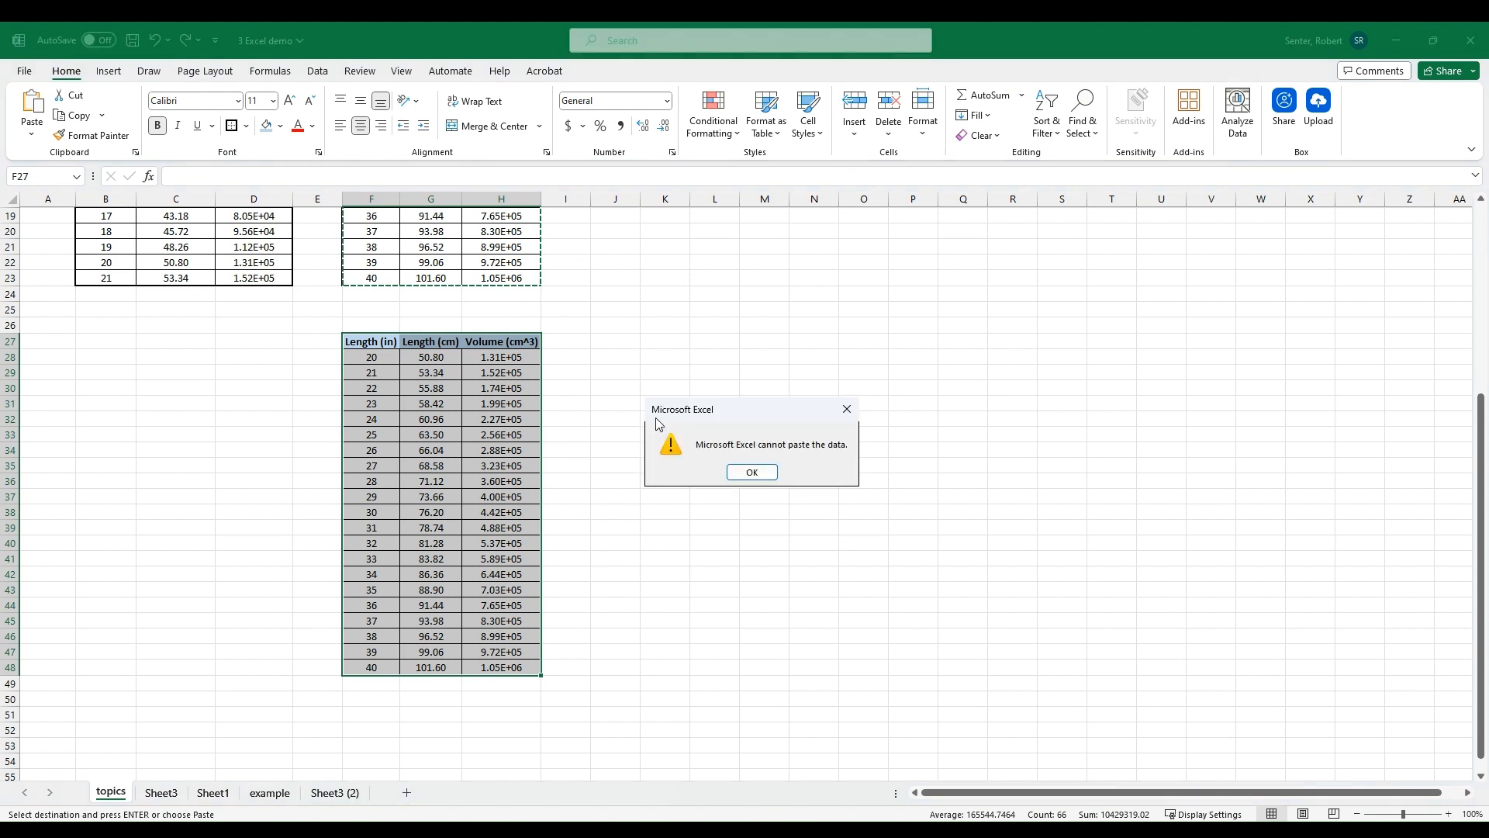
{"action": "left_click", "coordinate": [757, 475]}
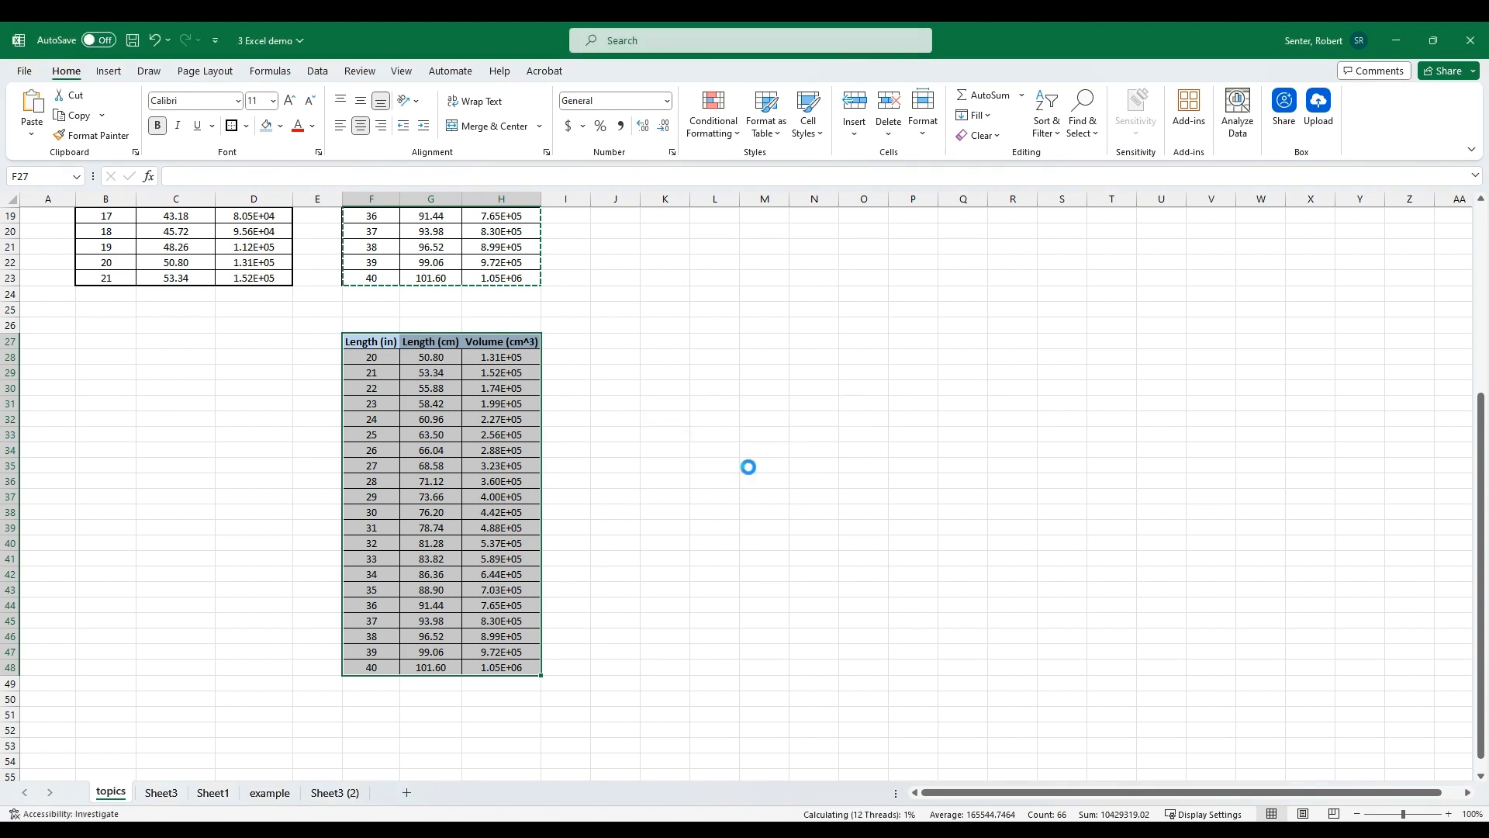
Step: Paste the table F2:H23 as a linked picture at J2 and move the picture down to about row 12
{"action": "scroll", "coordinate": [535, 339], "scroll_direction": "up", "scroll_amount": 5}
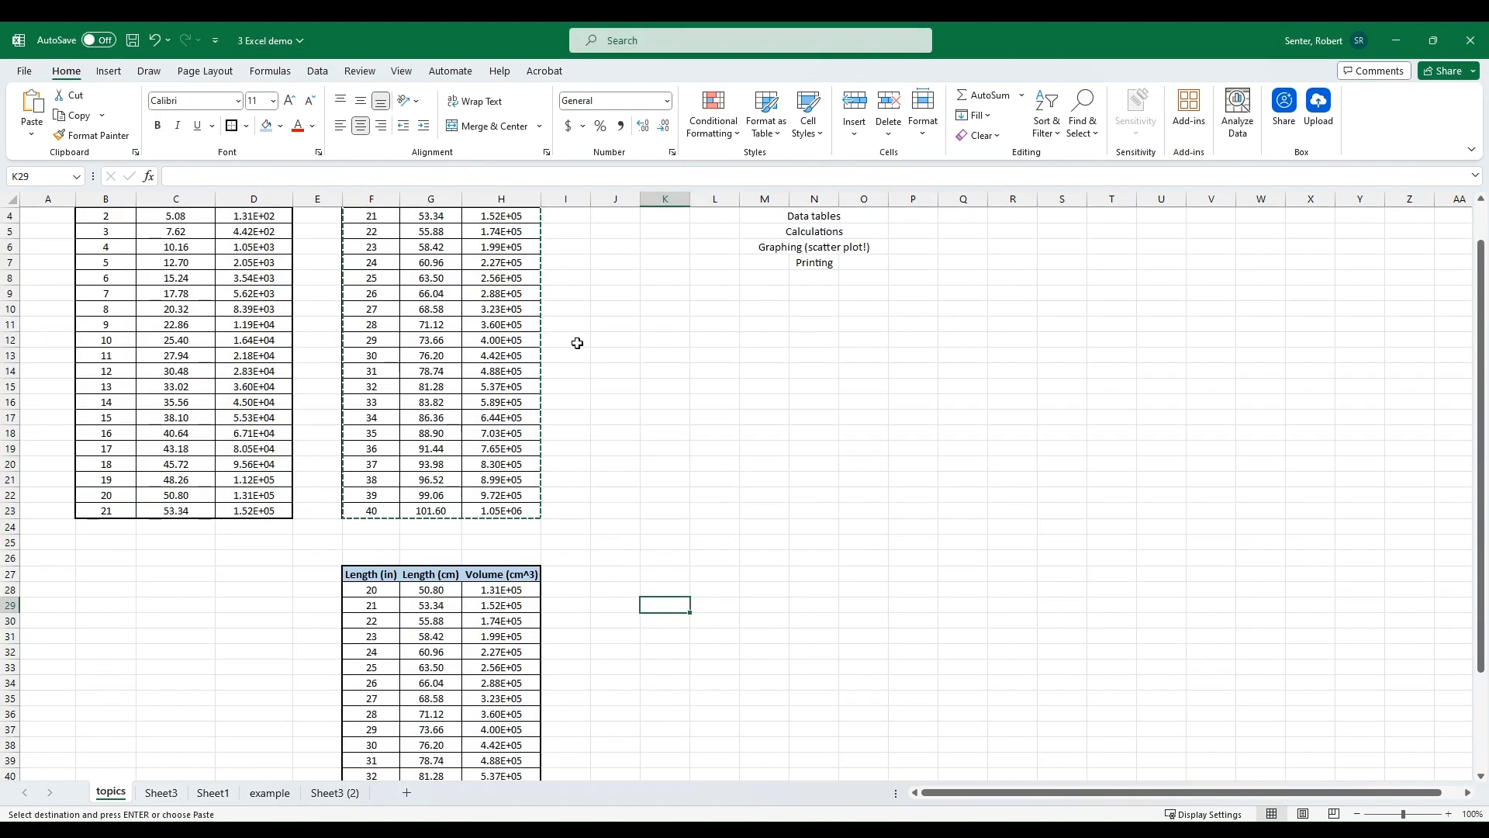
{"action": "left_click", "coordinate": [440, 635]}
{"action": "scroll", "coordinate": [367, 252], "scroll_direction": "up", "scroll_amount": 1}
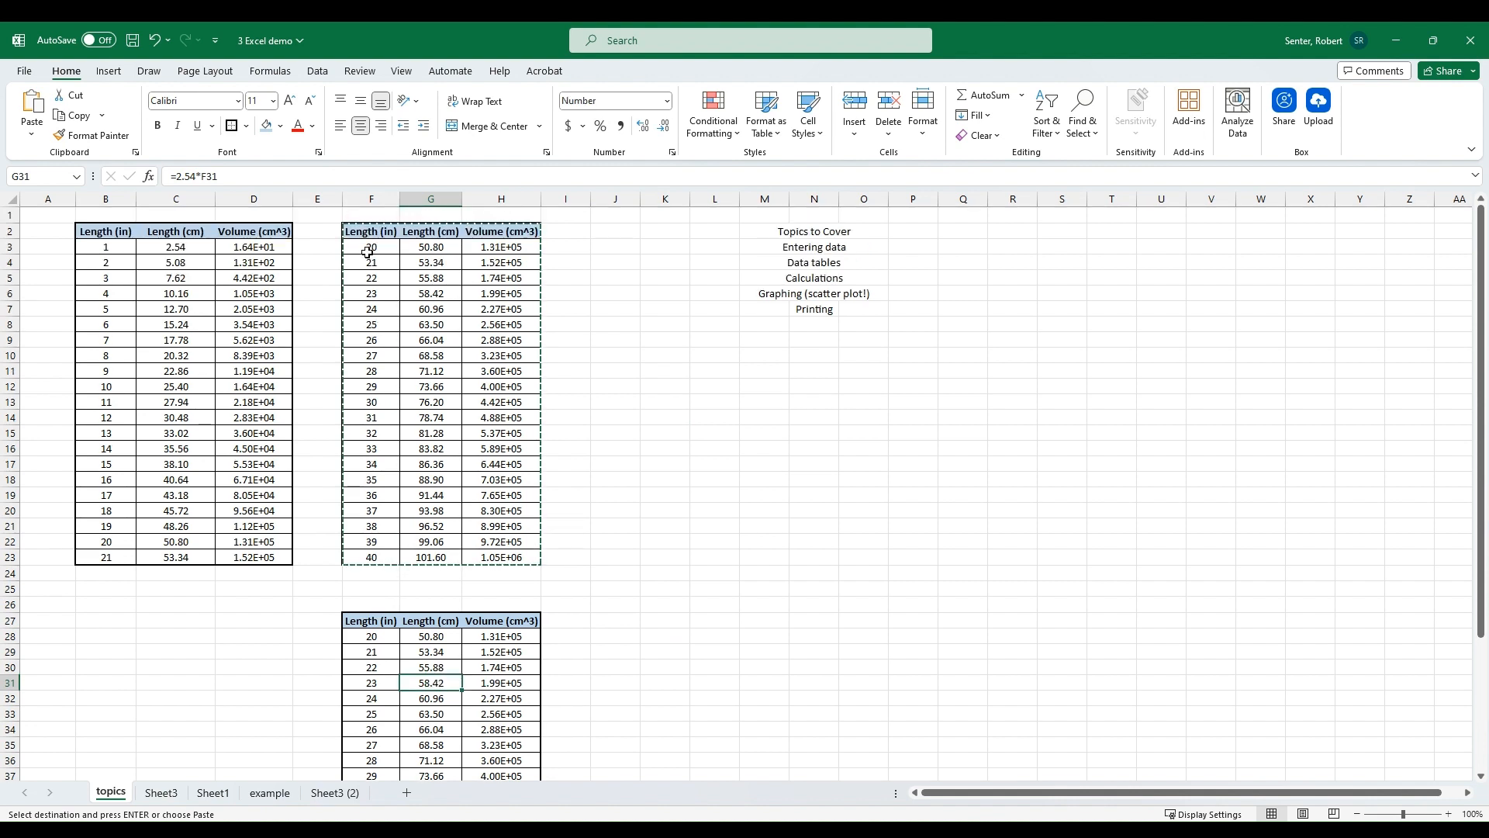
{"action": "left_click_drag", "start_coordinate": [362, 237], "coordinate": [490, 553]}
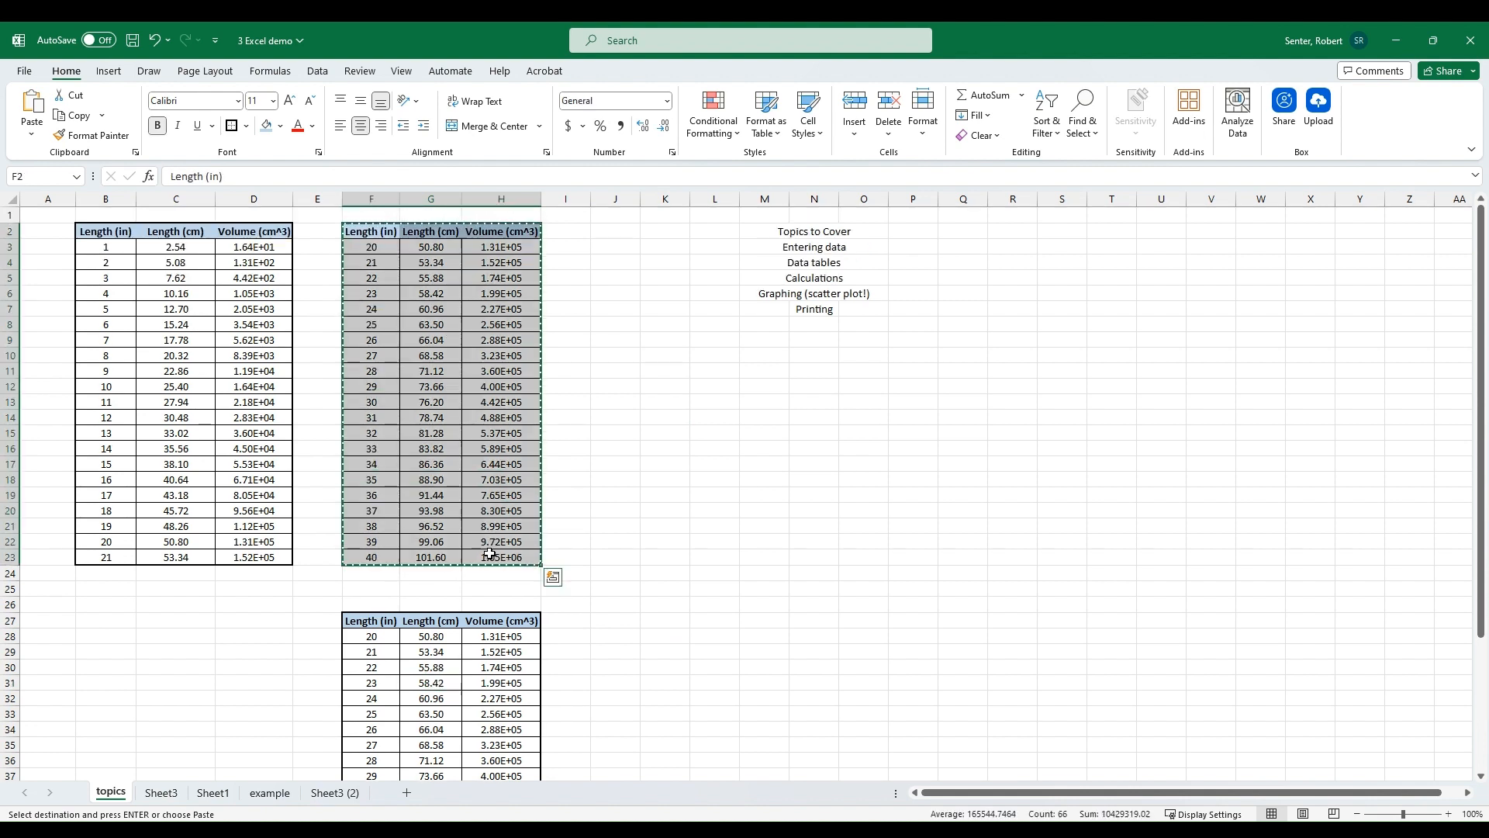
{"action": "left_click", "coordinate": [596, 230]}
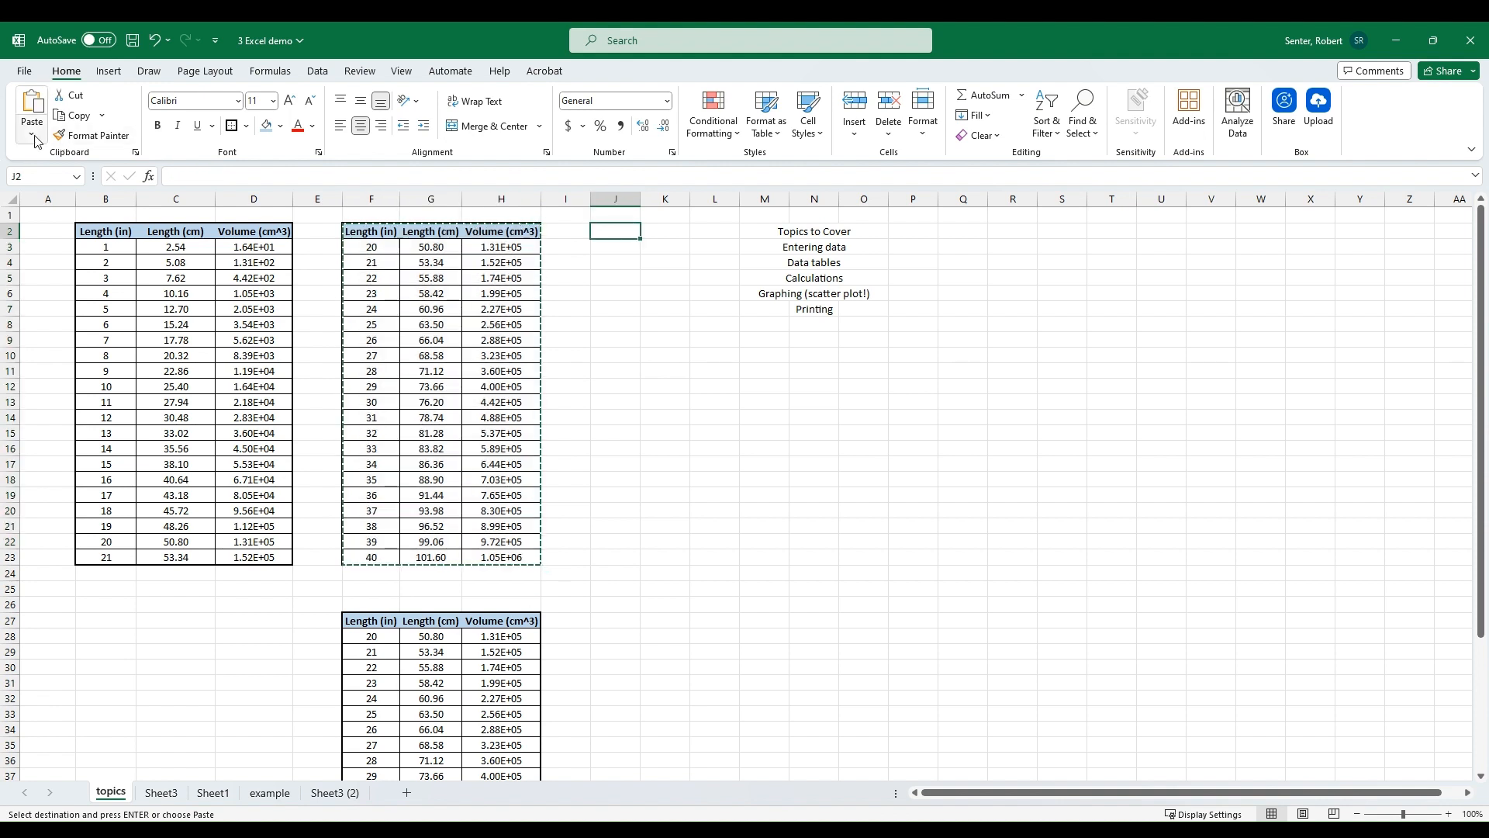
{"action": "left_click", "coordinate": [35, 135]}
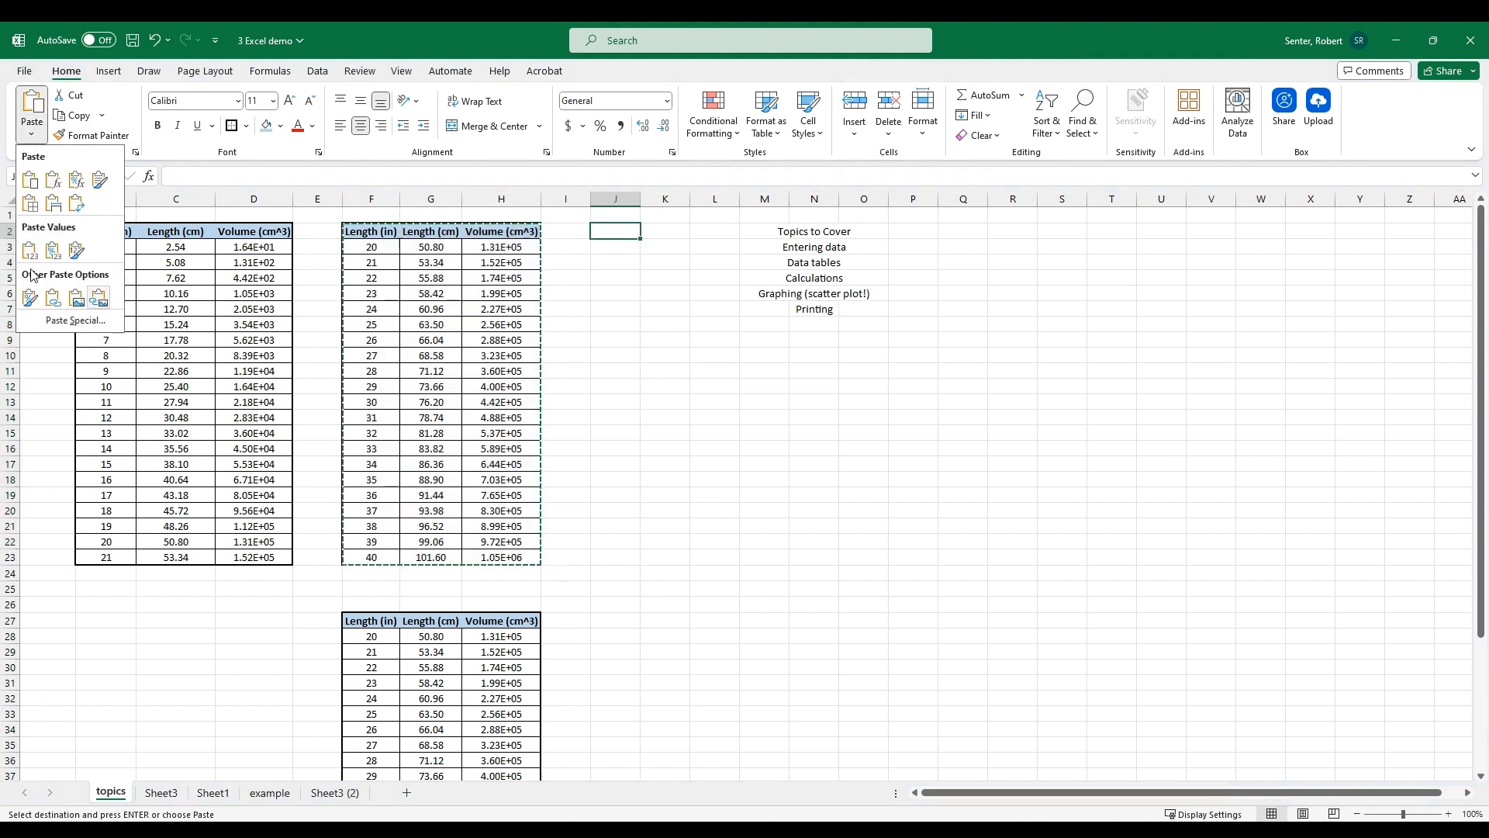
{"action": "left_click", "coordinate": [99, 297]}
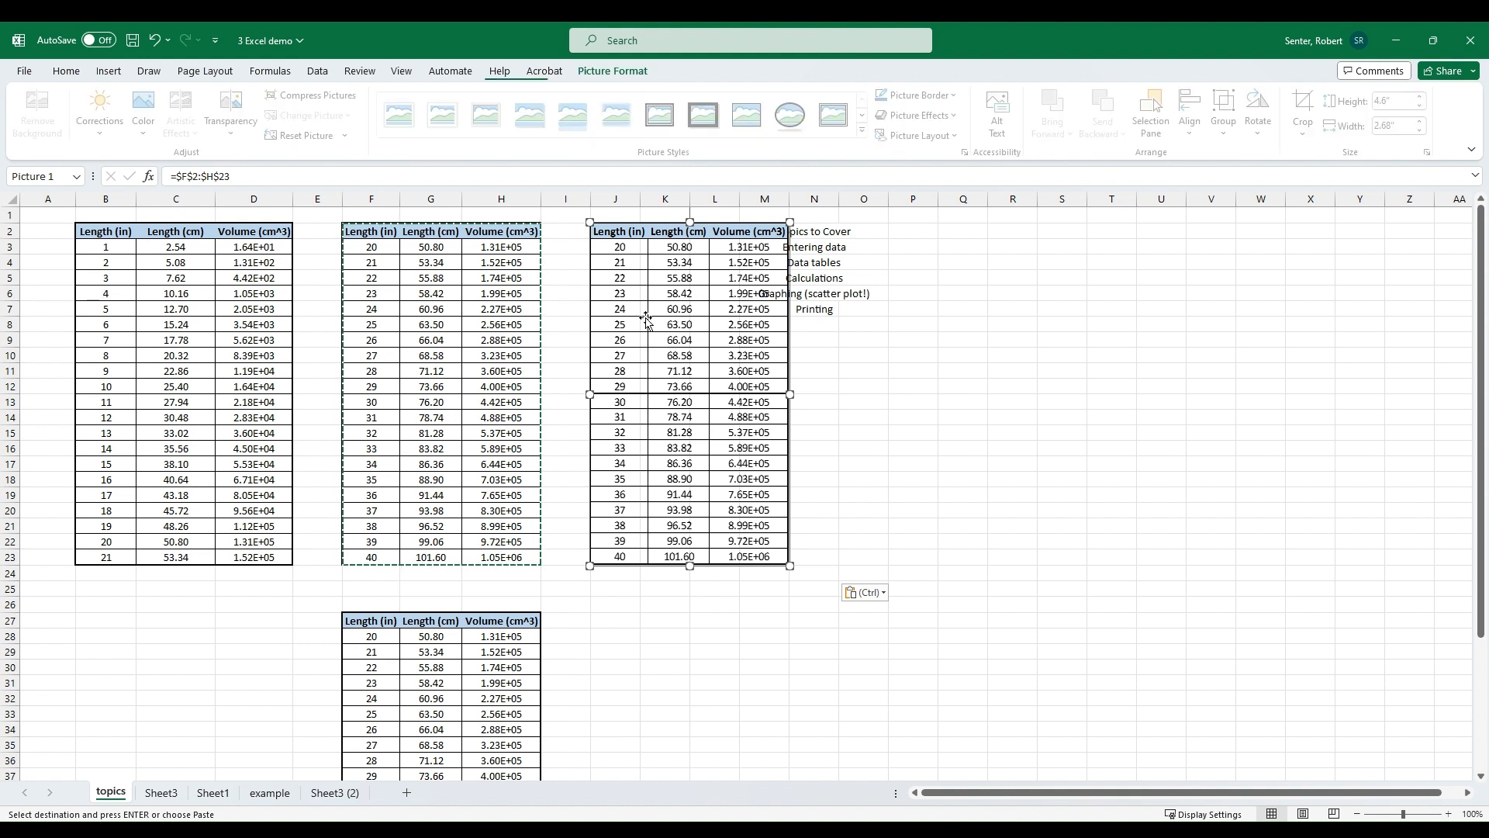
{"action": "left_click_drag", "start_coordinate": [660, 316], "coordinate": [665, 470]}
{"action": "left_click", "coordinate": [861, 450]}
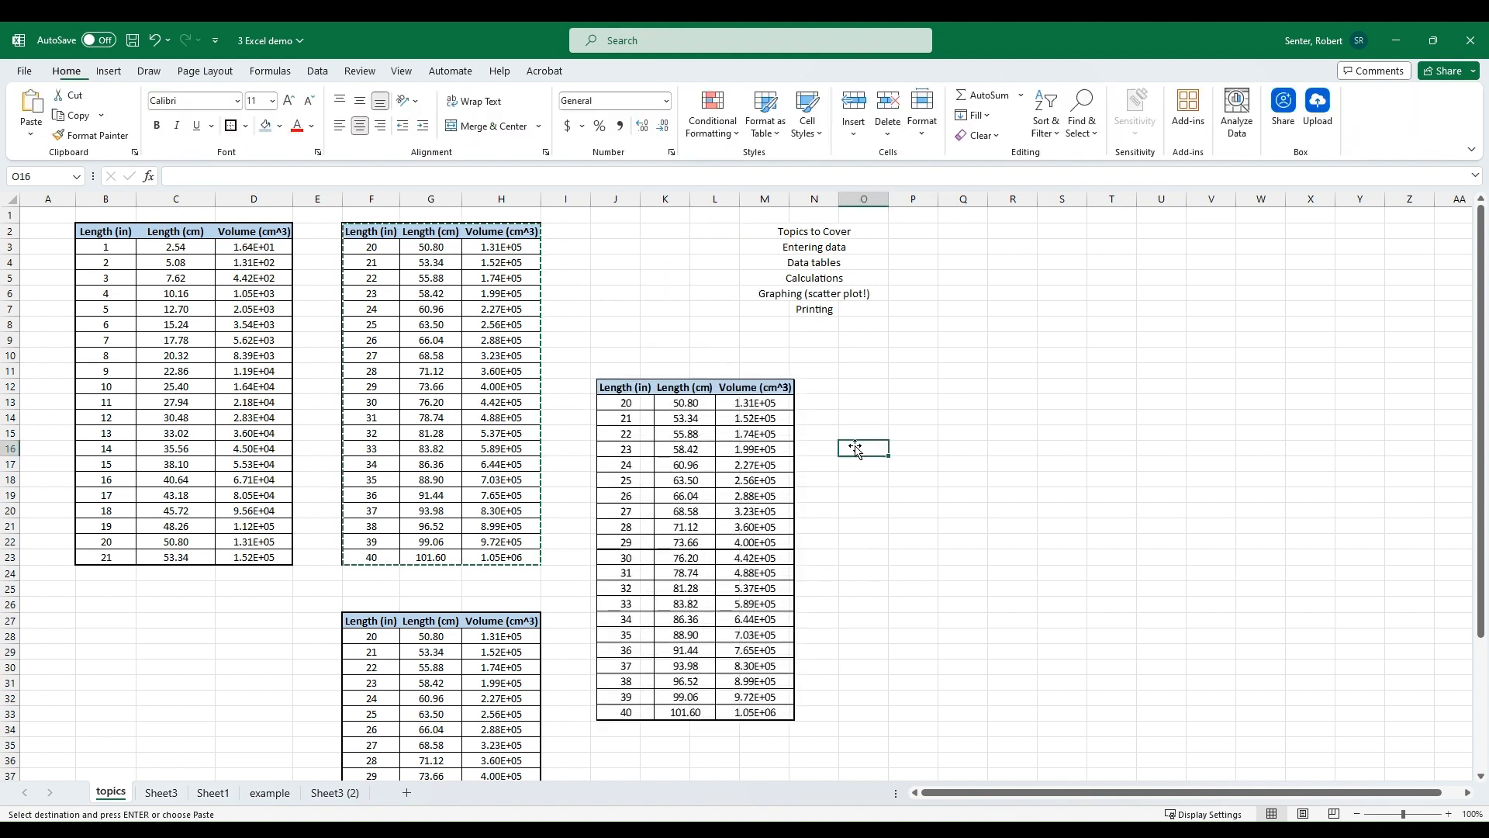
Step: Set the starting inch value in F3 to 21, then undo the change
{"action": "left_click", "coordinate": [366, 246]}
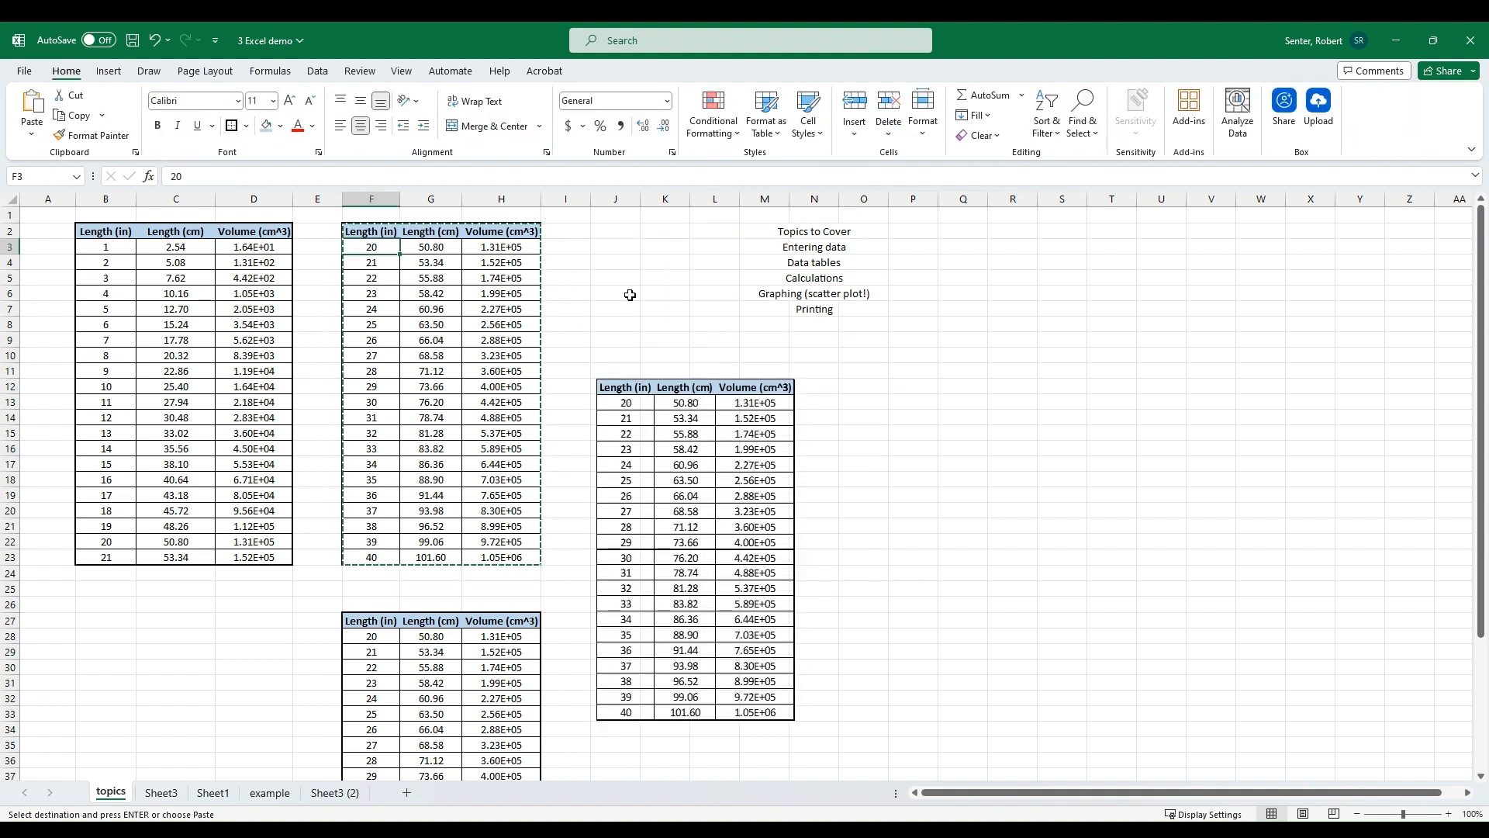
{"action": "type", "text": "21"}
{"action": "key", "text": "Return"}
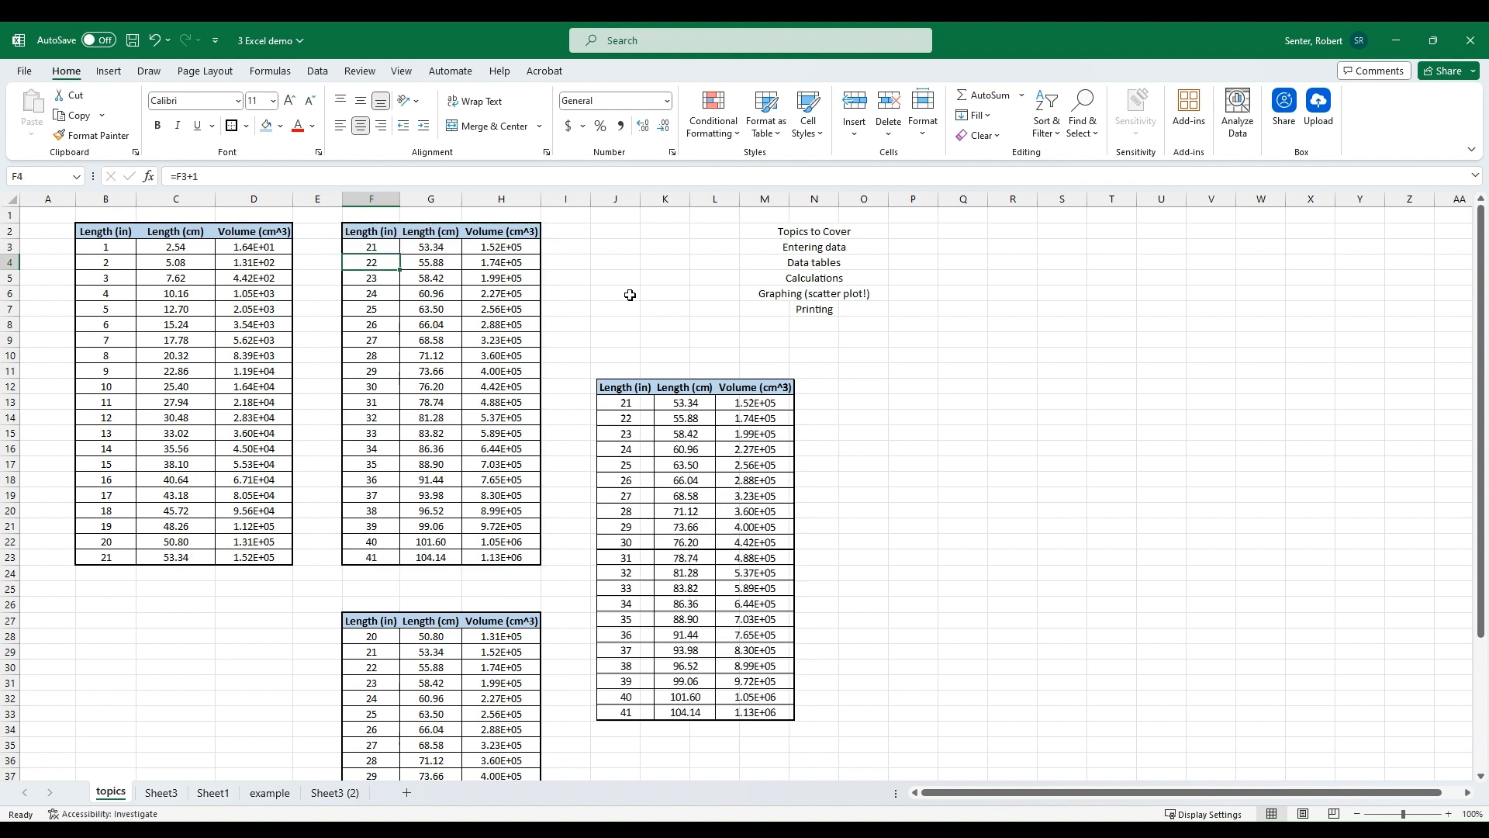
{"action": "key", "text": "ctrl+z"}
Step: Delete the linked picture of the table
{"action": "left_click", "coordinate": [637, 281]}
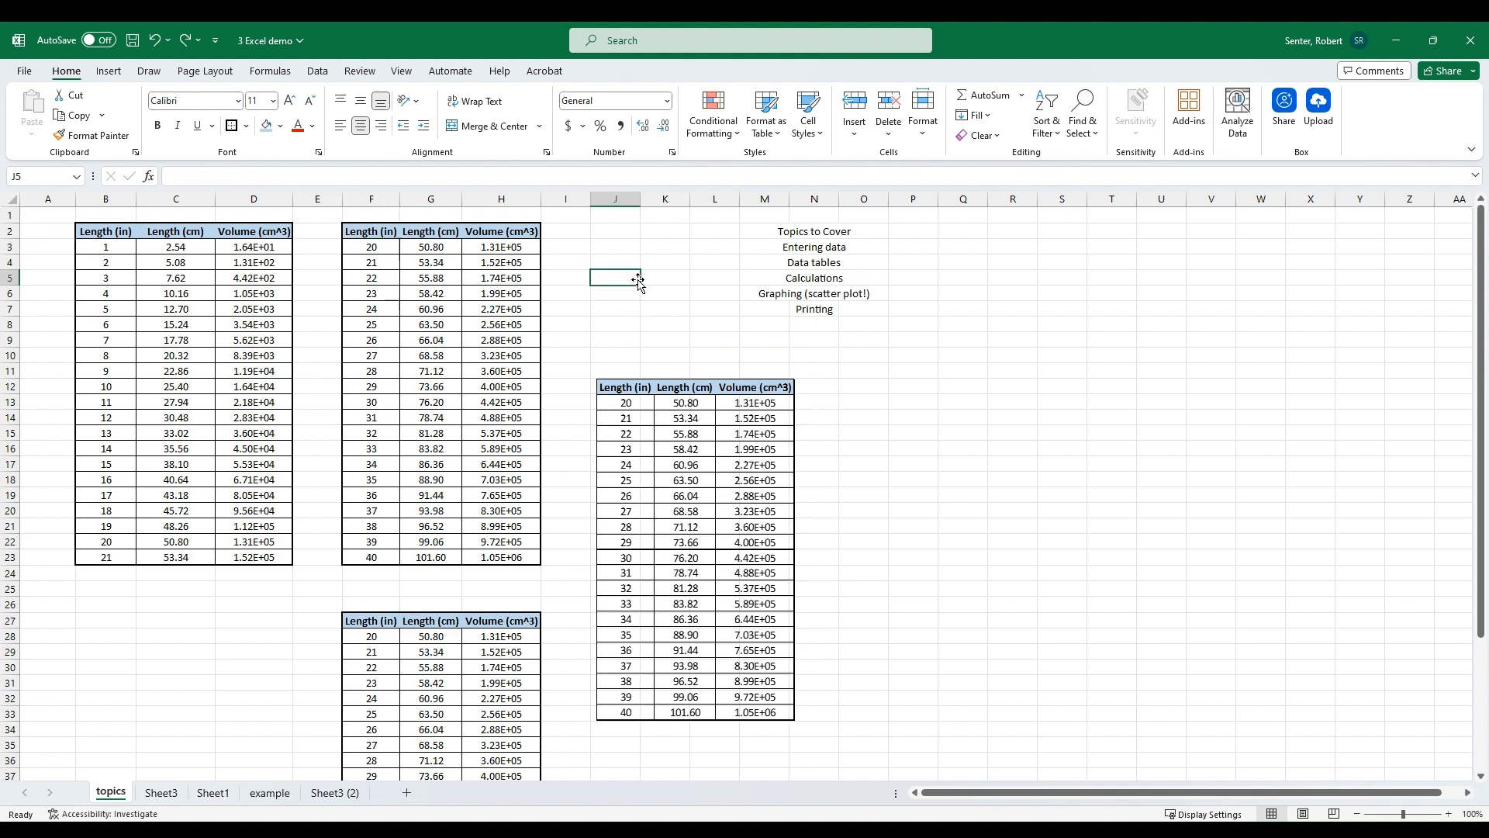
{"action": "left_click", "coordinate": [630, 401]}
{"action": "key", "text": "Delete"}
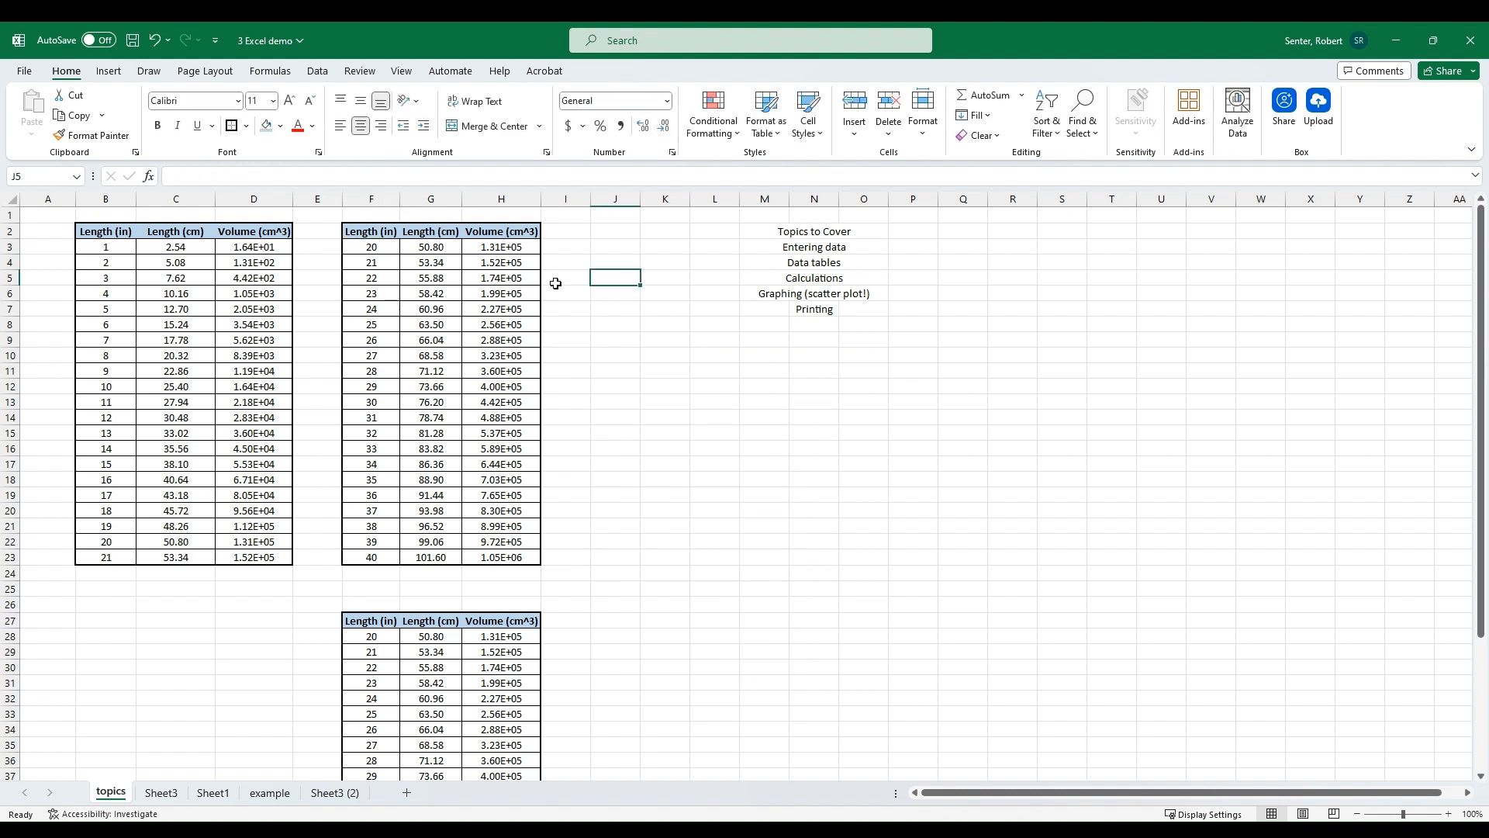
Step: Copy the table F2:H23 and paste it as a static picture at J9
{"action": "left_click_drag", "start_coordinate": [378, 231], "coordinate": [408, 306]}
{"action": "left_click_drag", "start_coordinate": [378, 231], "coordinate": [507, 557]}
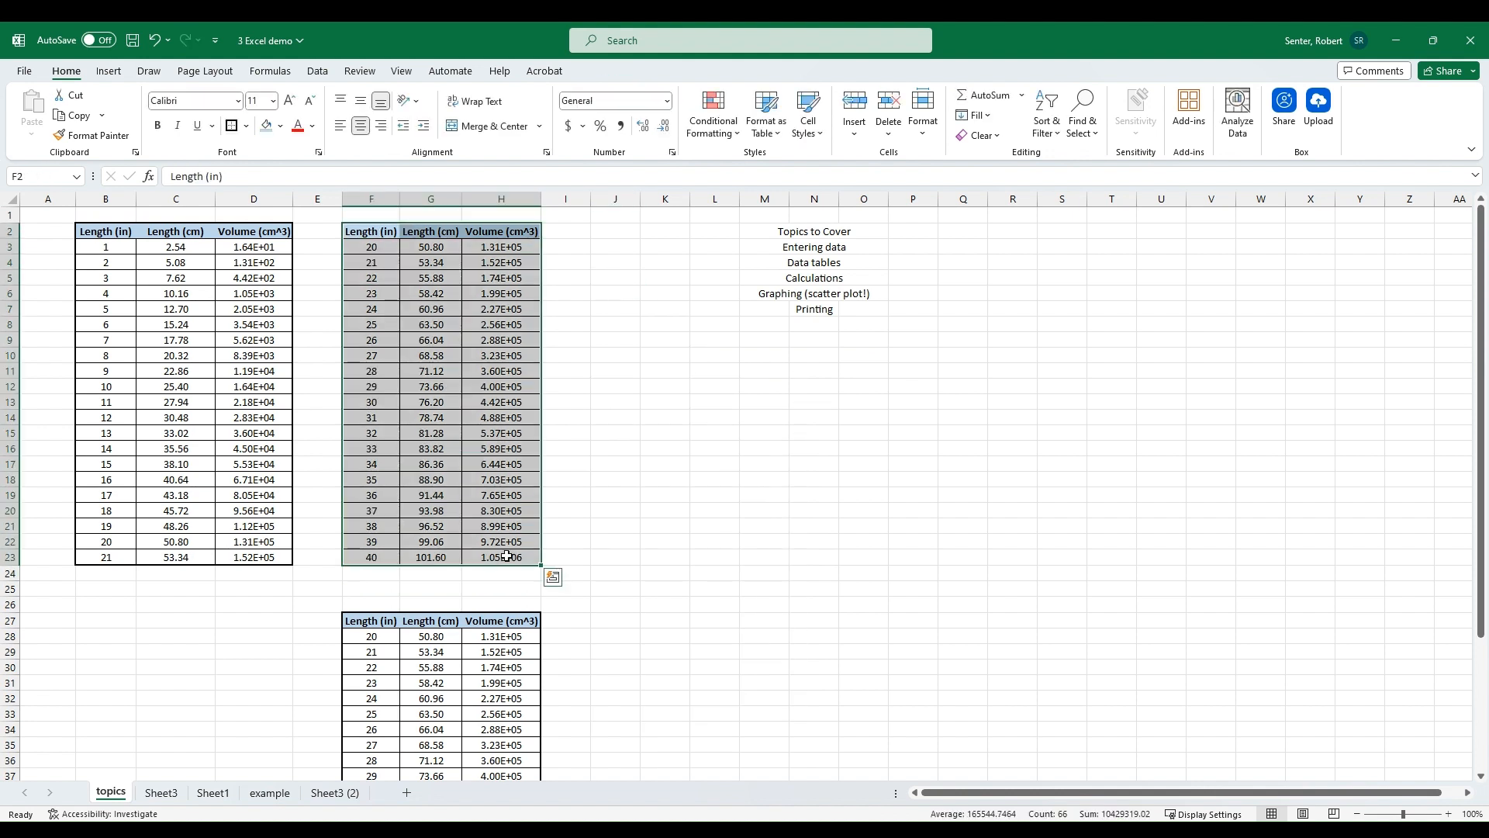
{"action": "key", "text": "ctrl+c"}
{"action": "left_click", "coordinate": [625, 337]}
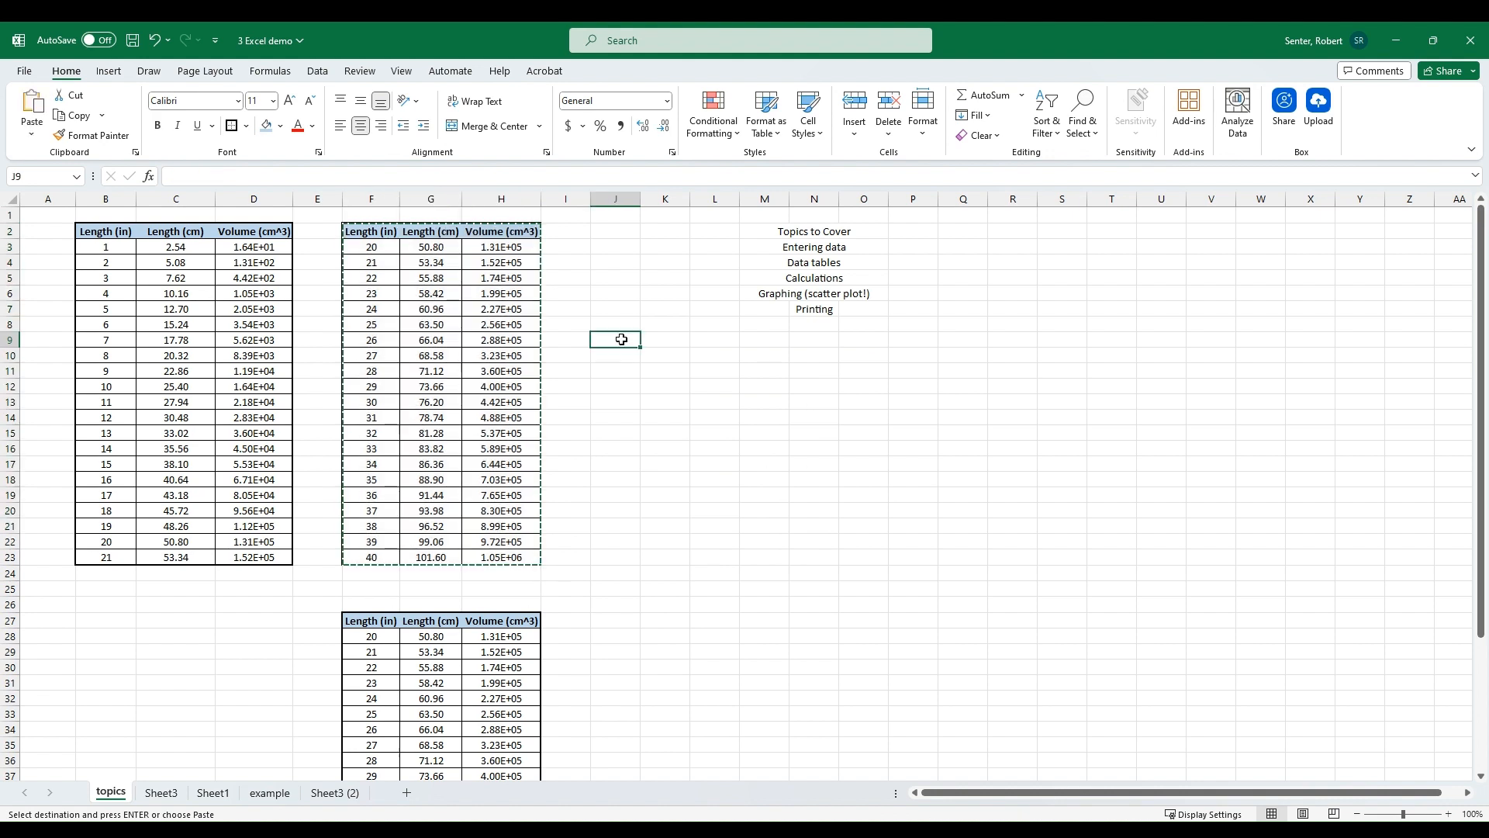
{"action": "left_click", "coordinate": [32, 120]}
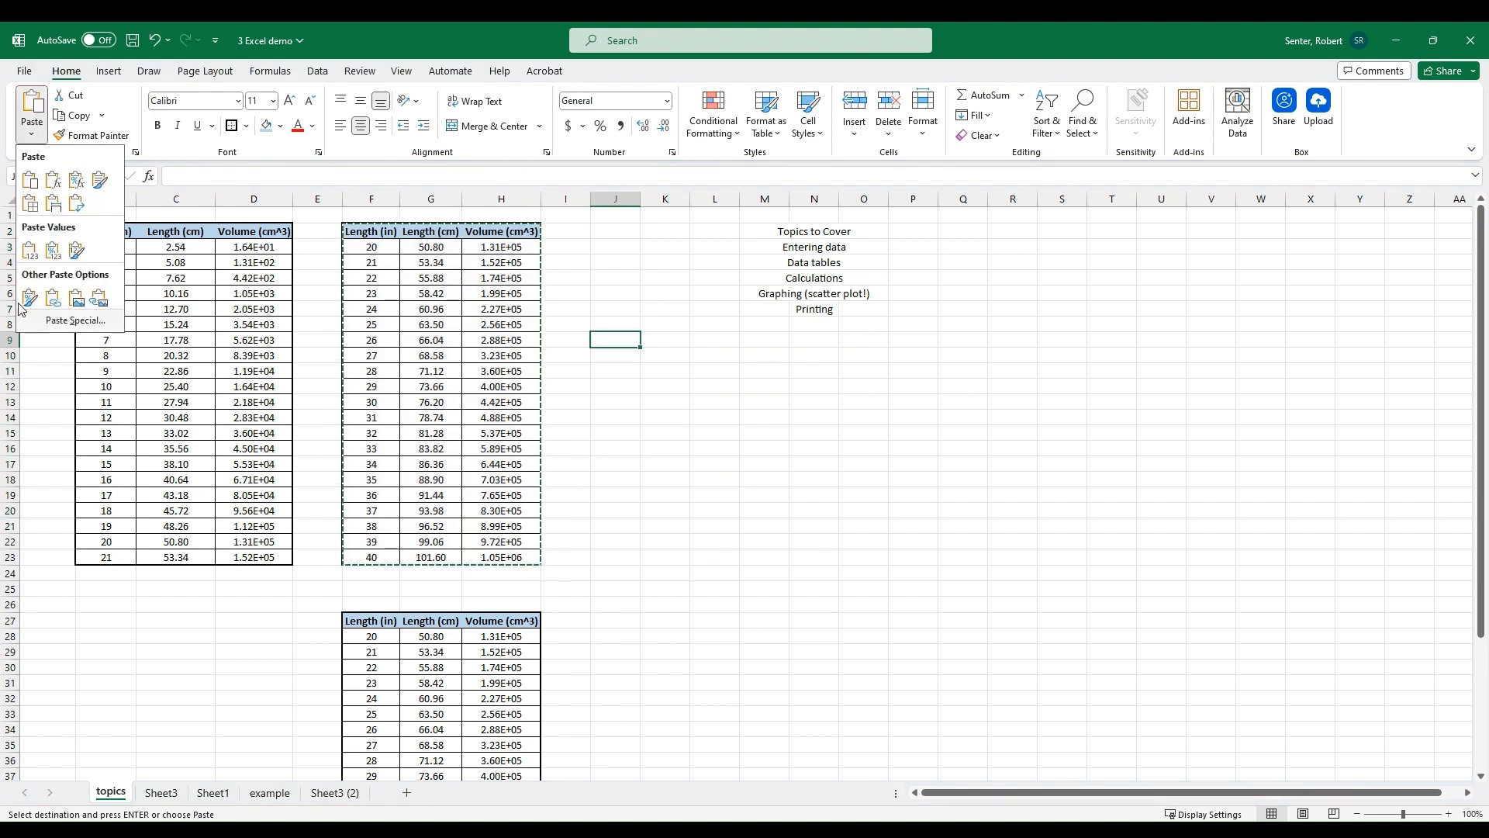
{"action": "left_click", "coordinate": [77, 298]}
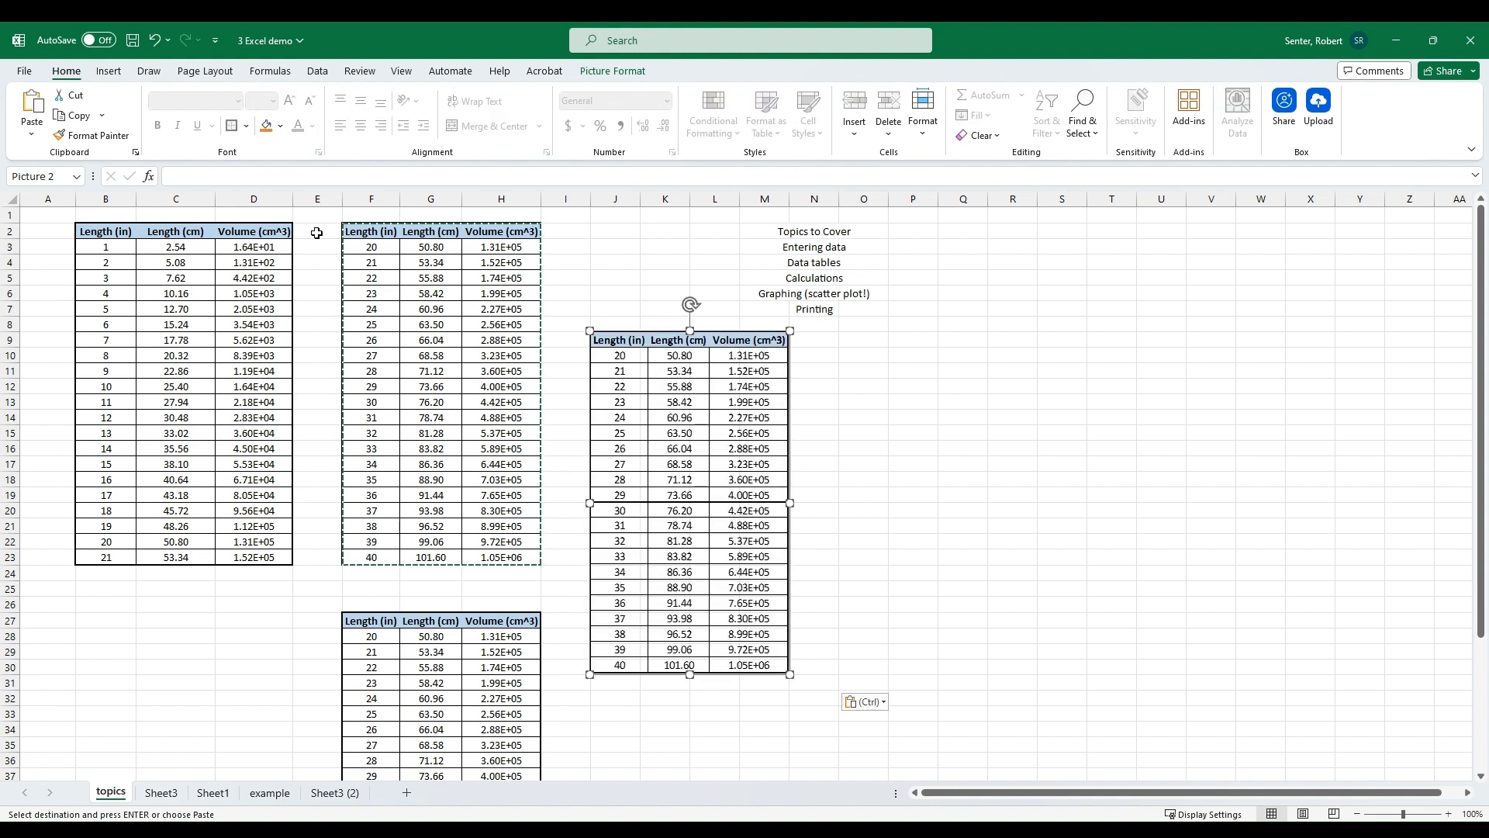
Step: Set the starting inch value in F3 to 21
{"action": "left_click", "coordinate": [382, 245]}
{"action": "type", "text": "21"}
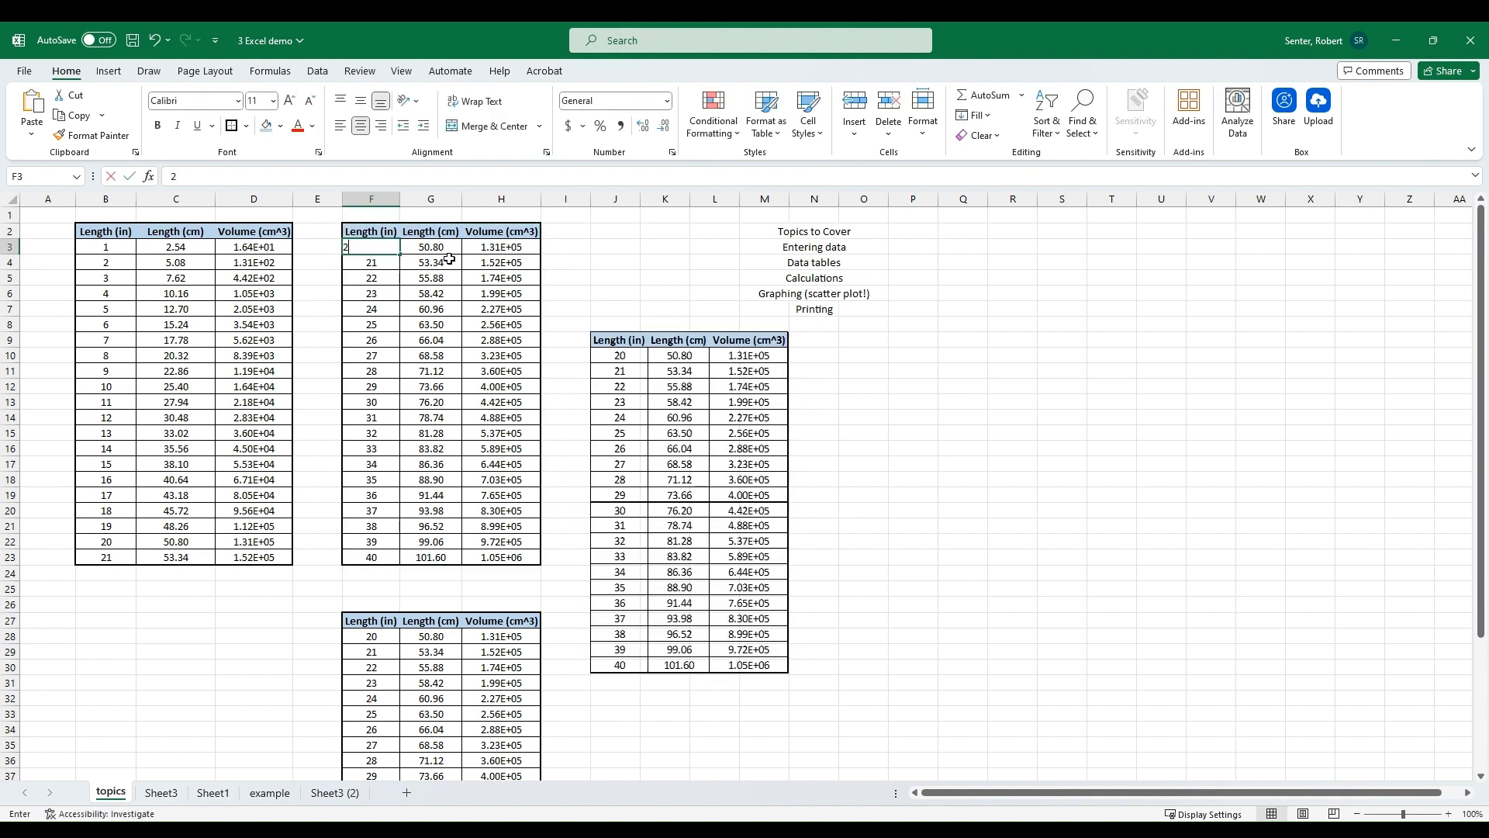
{"action": "key", "text": "Return"}
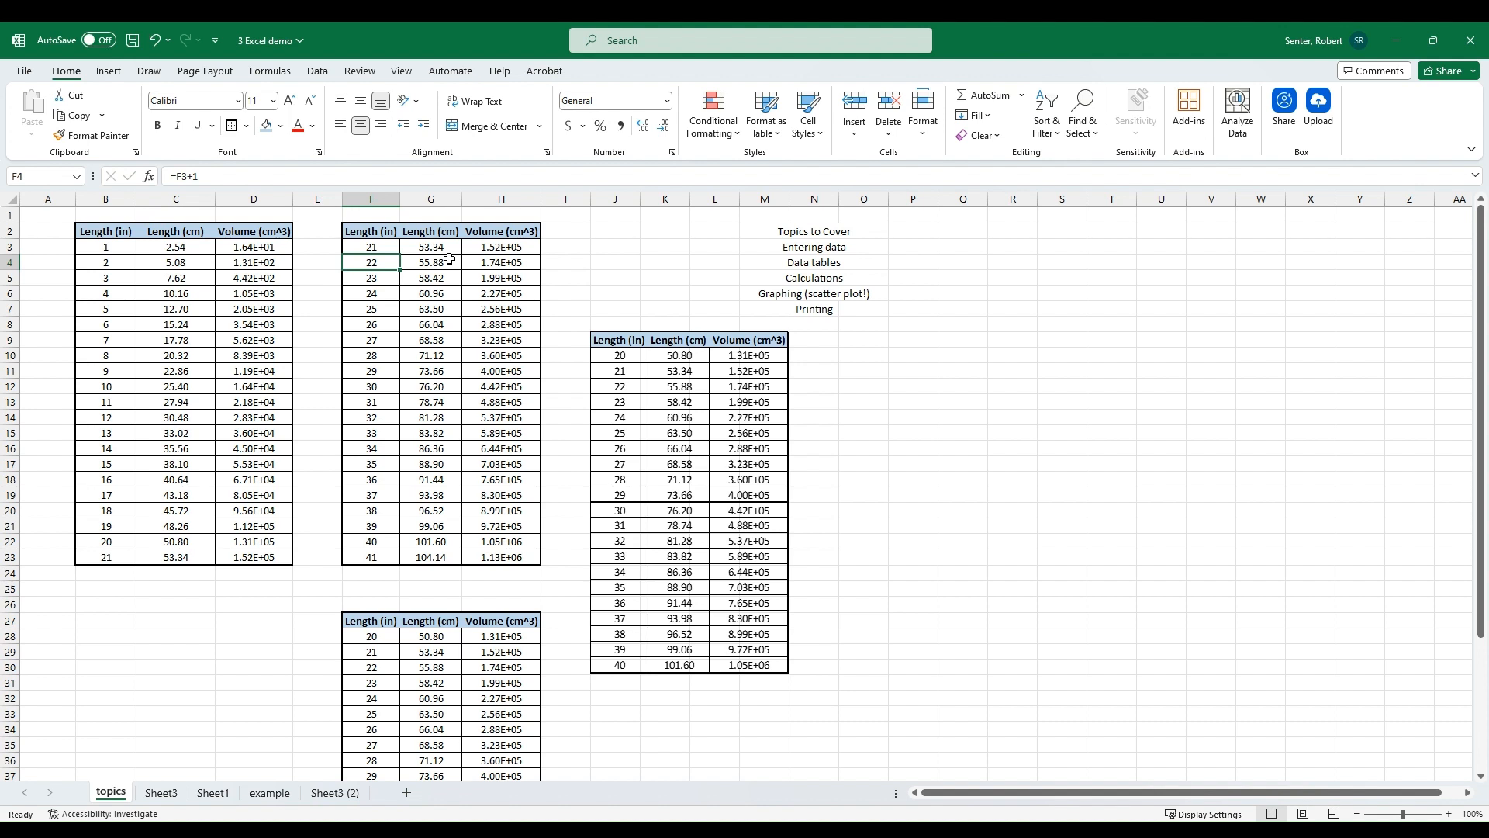